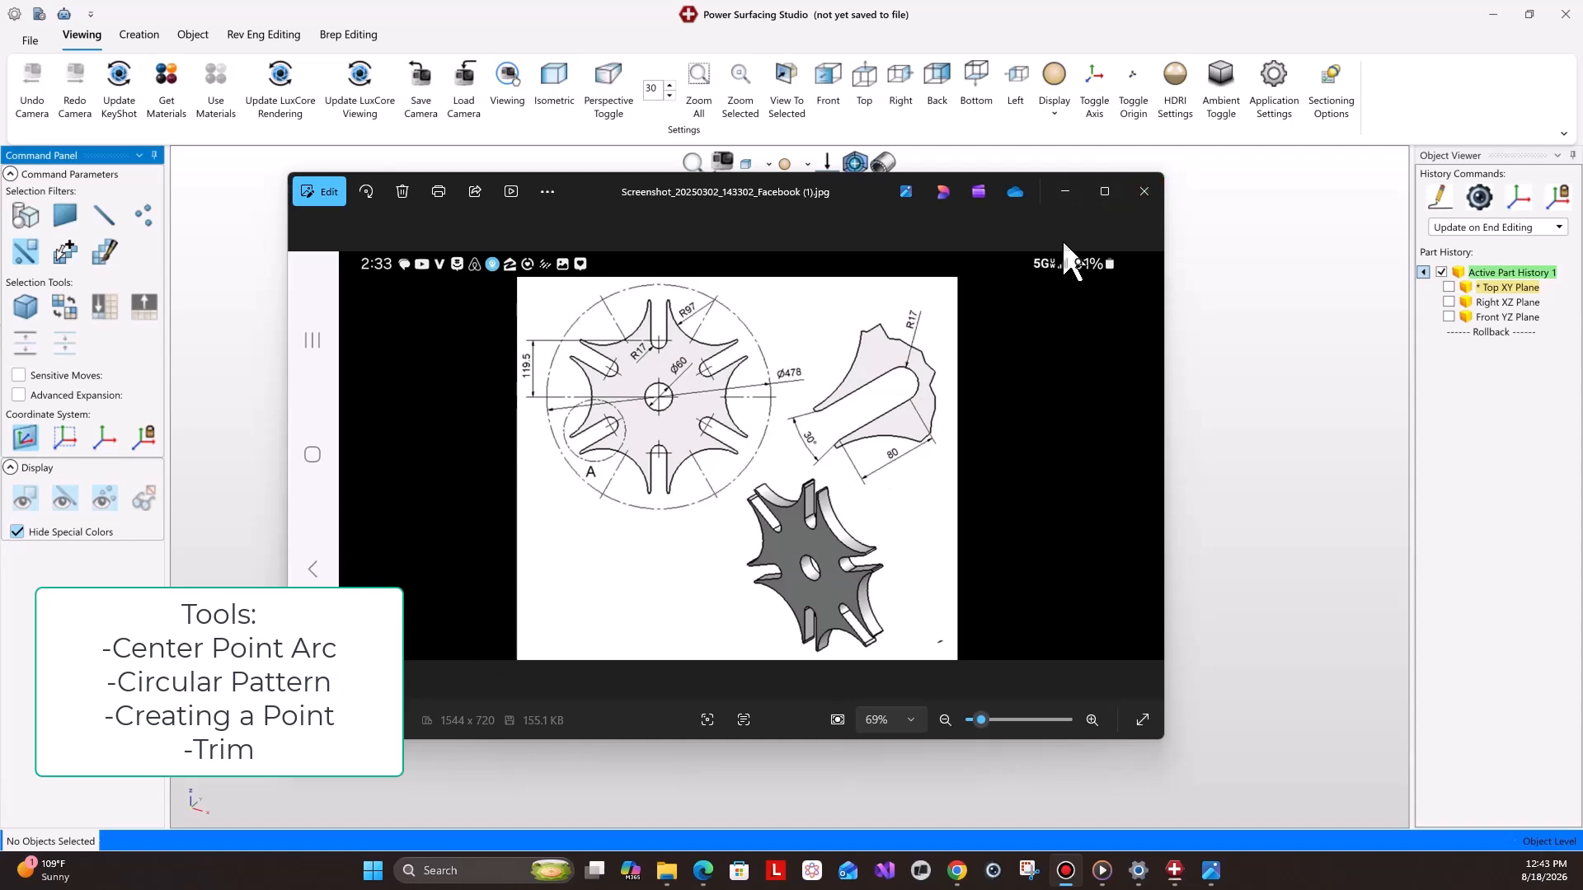
# Examine the reference drawing's dimensions in the image viewer, zooming into the spoke detail.
pyautogui.click(1064, 192)
pyautogui.moveTo(829, 229); pyautogui.dragTo(890, 197)
pyautogui.scroll(2, 833, 446)
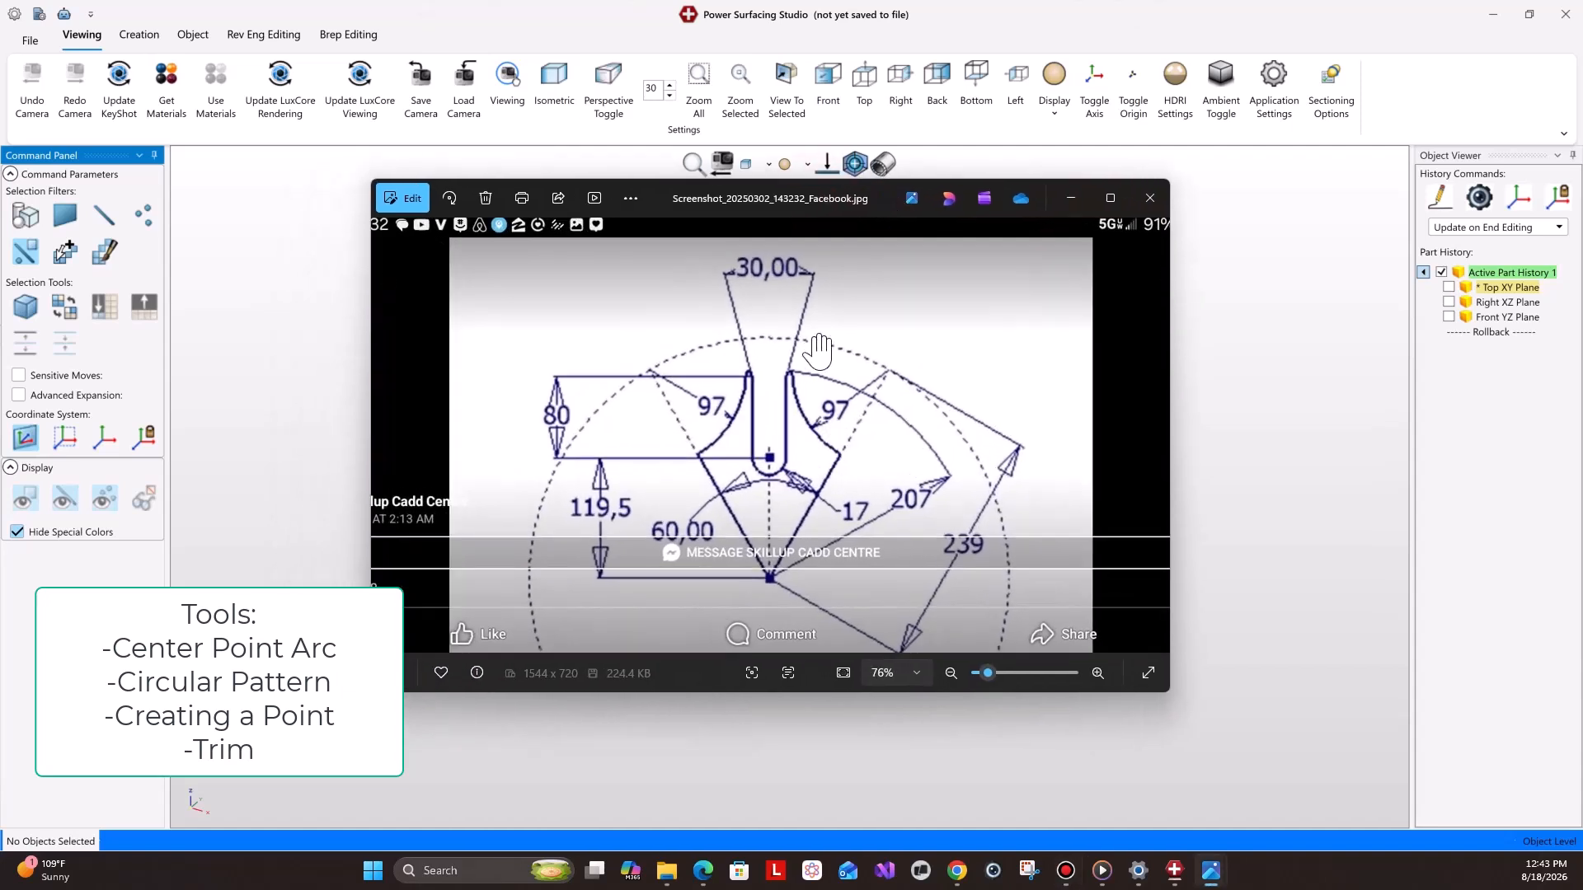
pyautogui.moveTo(887, 325); pyautogui.dragTo(890, 343)
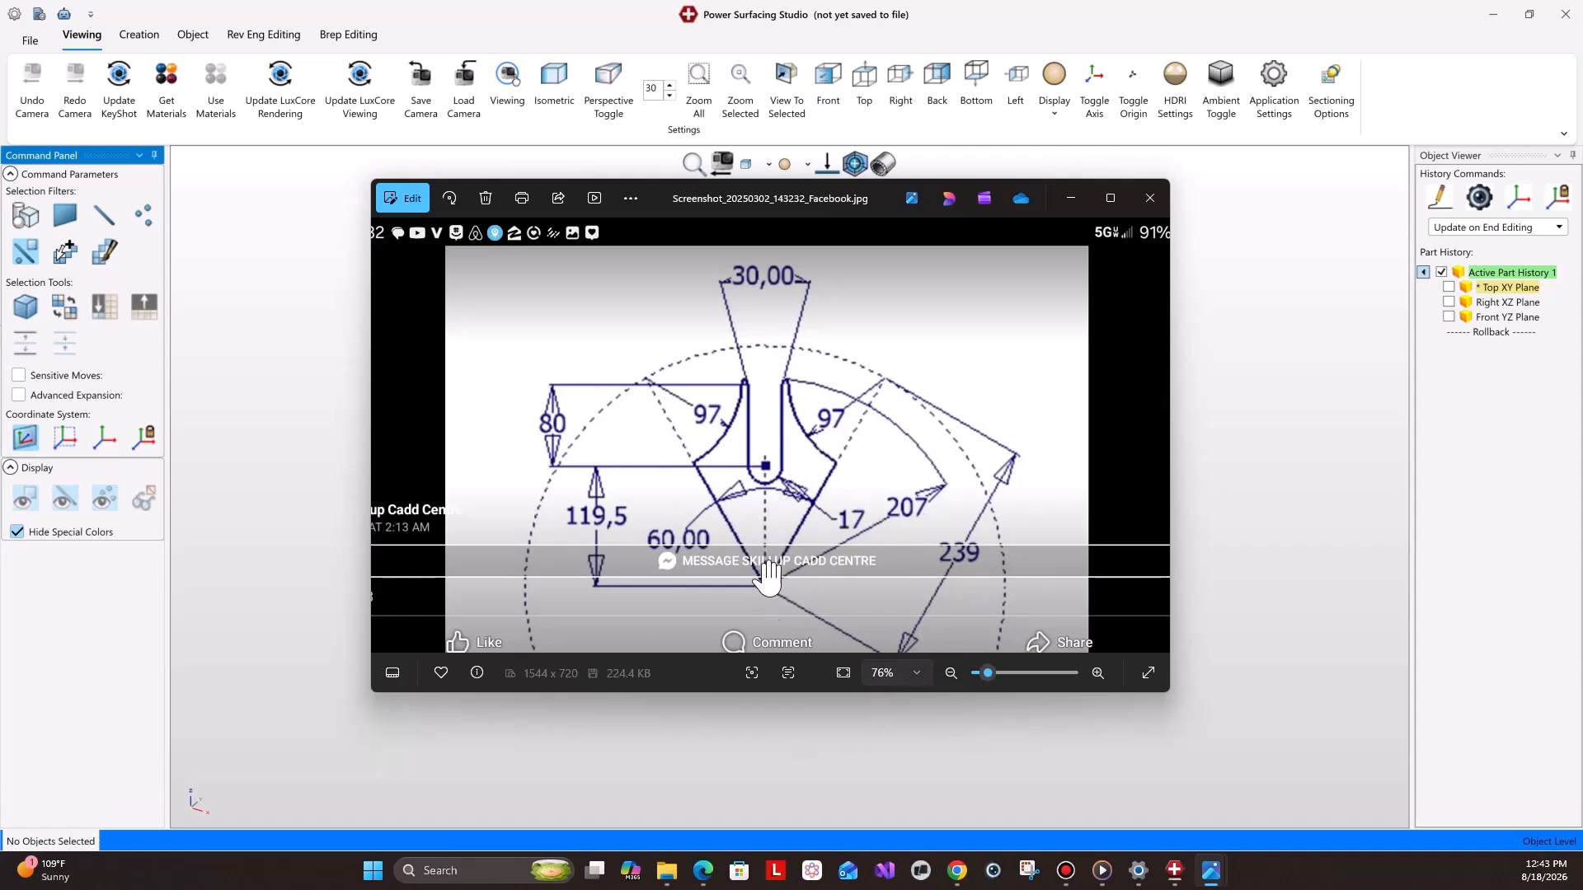
pyautogui.click(1076, 198)
# Start a sketch on the Top XY Plane and draw a vertical construction line about 243 mm upward from the origin.
pyautogui.click(1492, 288)
pyautogui.click(1350, 305)
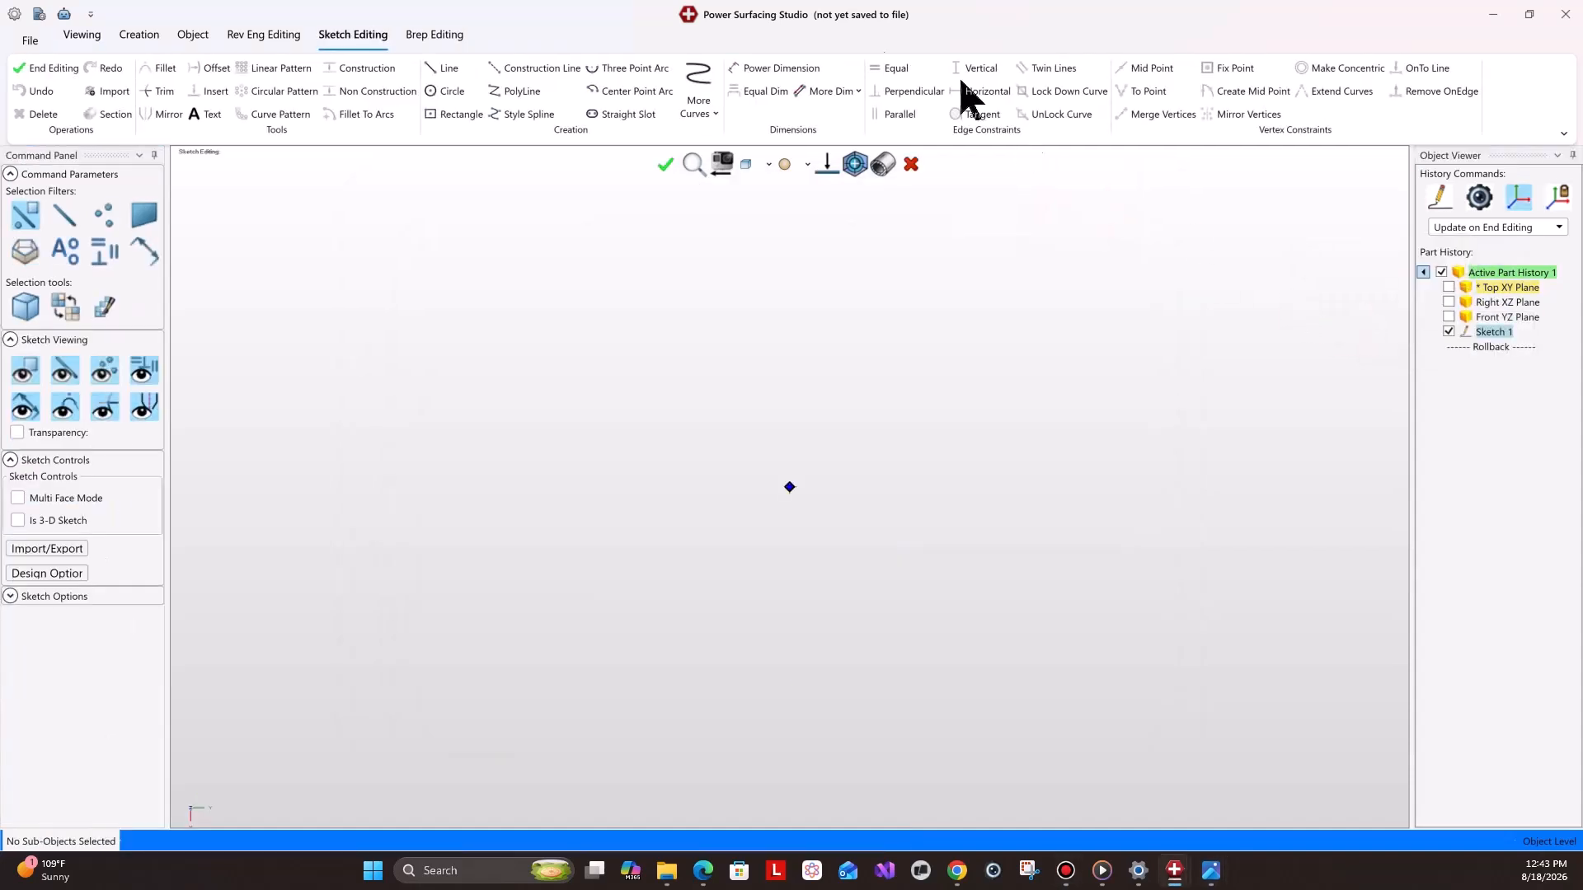
pyautogui.click(539, 69)
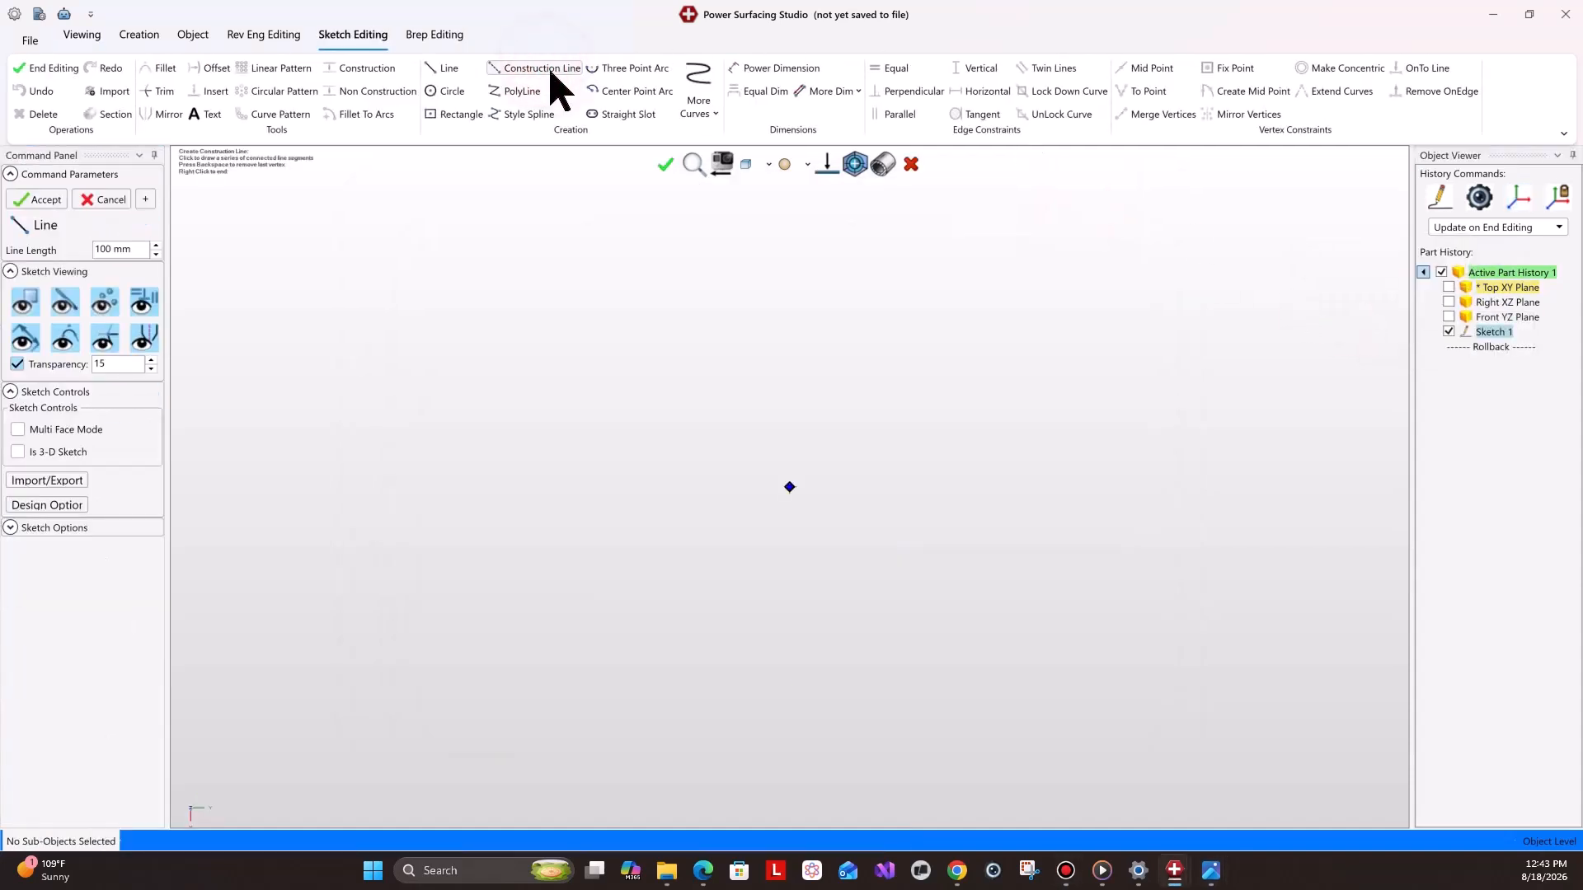
pyautogui.click(789, 486)
pyautogui.click(791, 240)
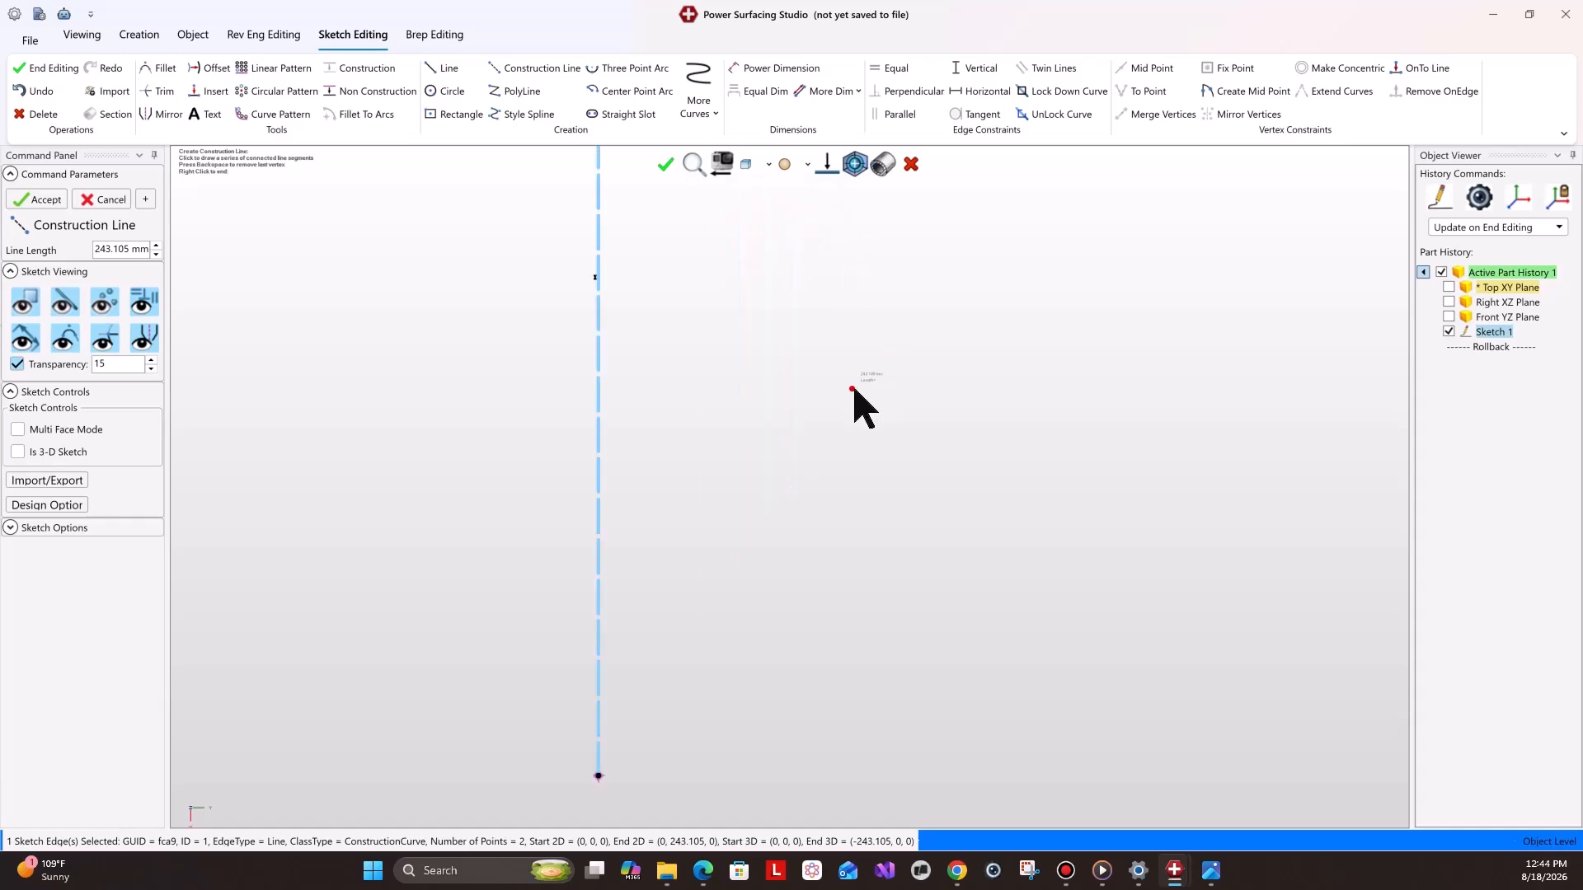
pyautogui.rightClick(774, 470)
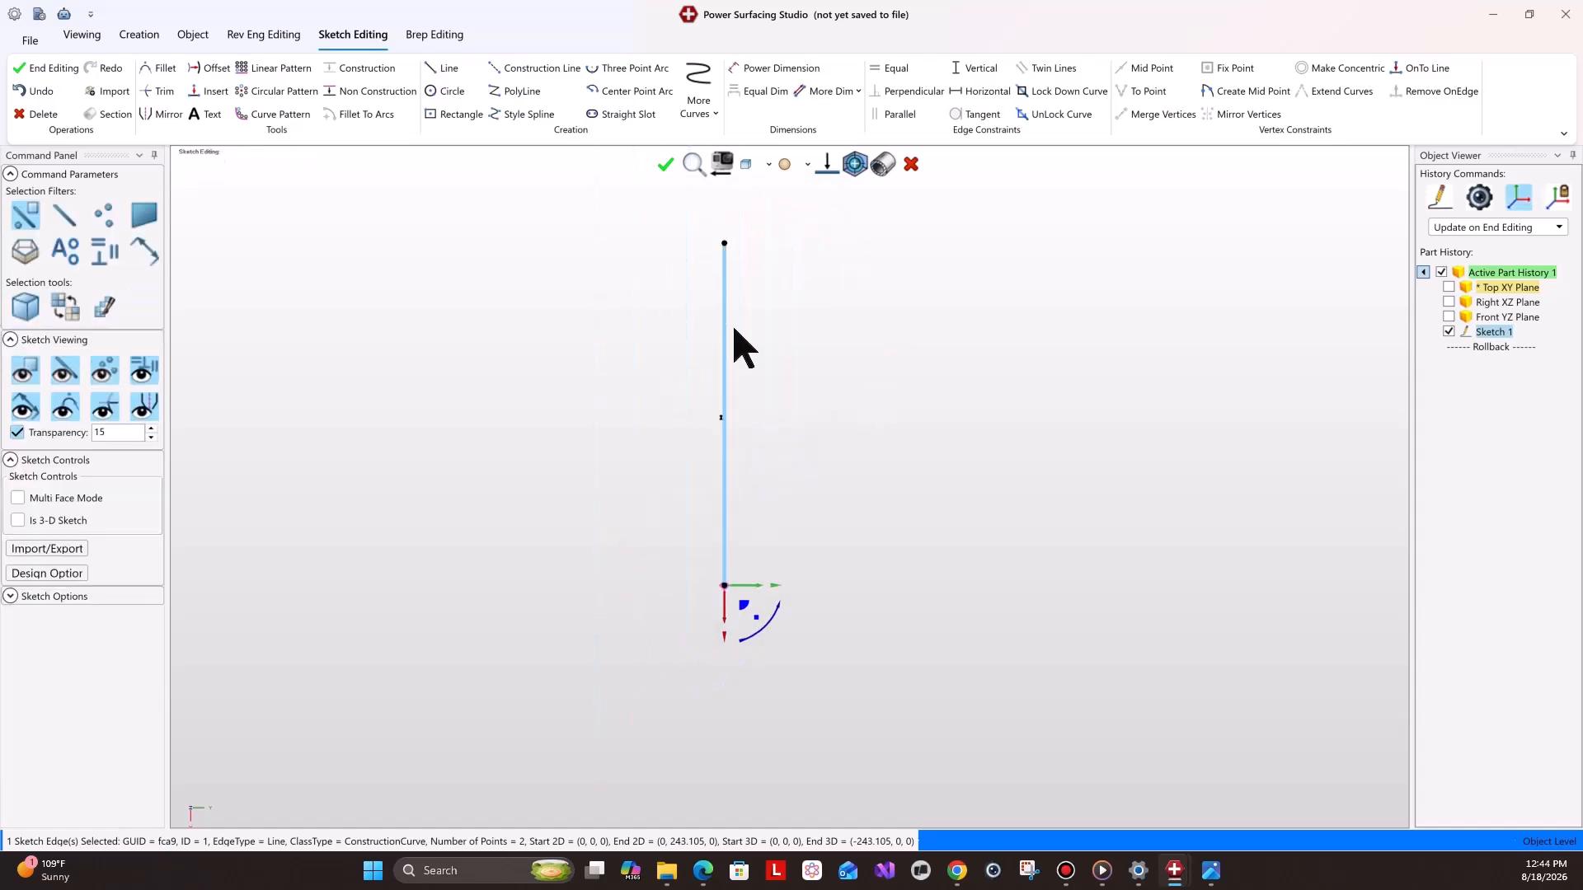
# Draw two lines from the origin angling up-left and up-right, about 227 mm and 219 mm long.
pyautogui.click(449, 69)
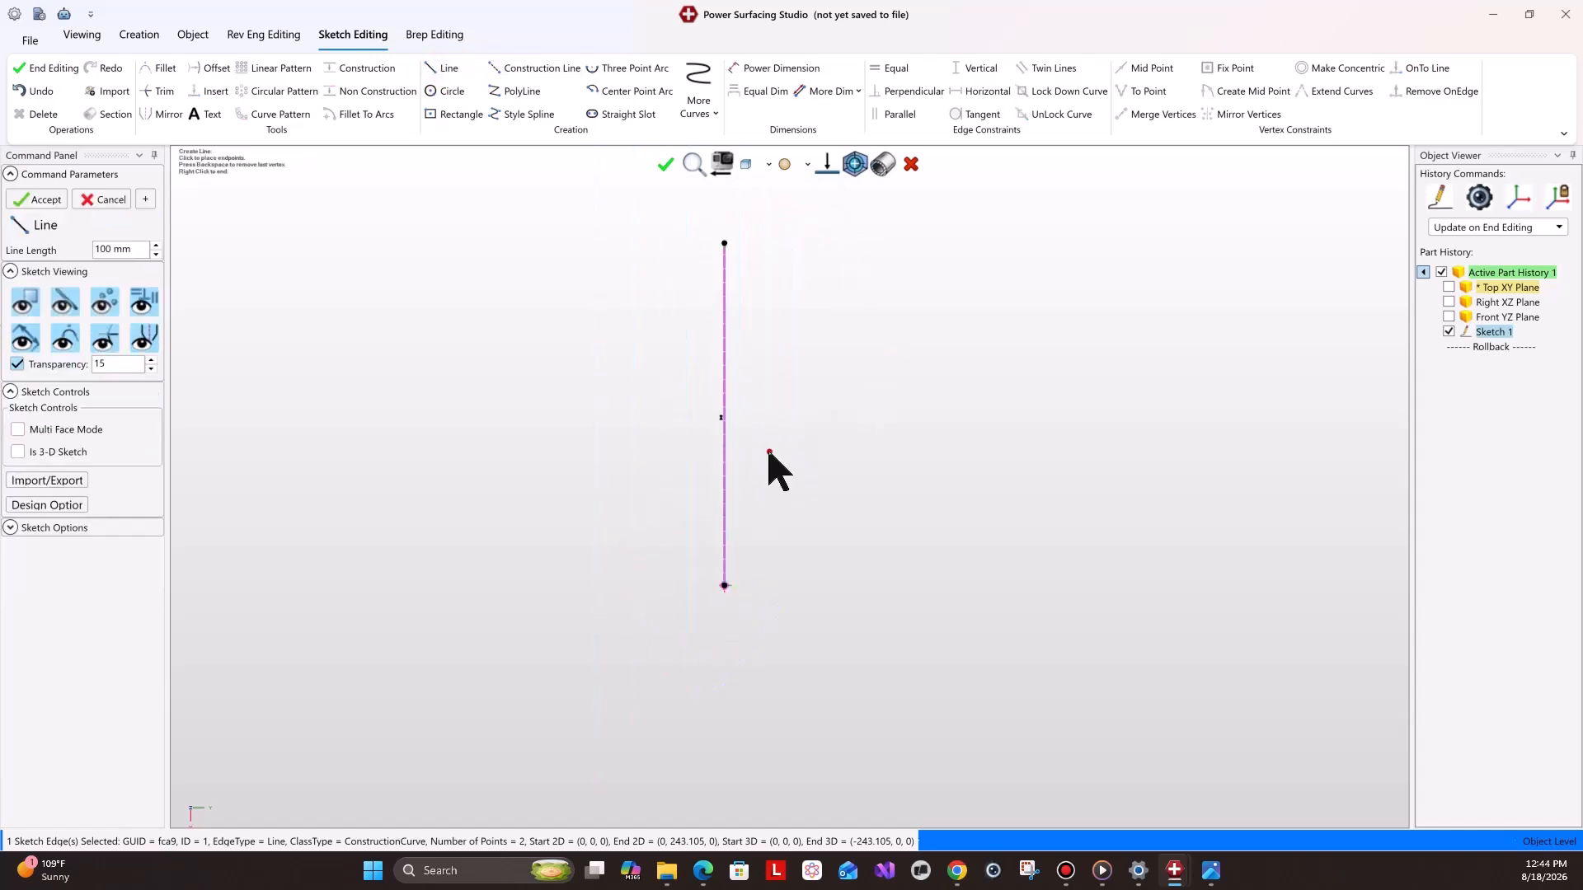
pyautogui.click(724, 587)
pyautogui.click(593, 294)
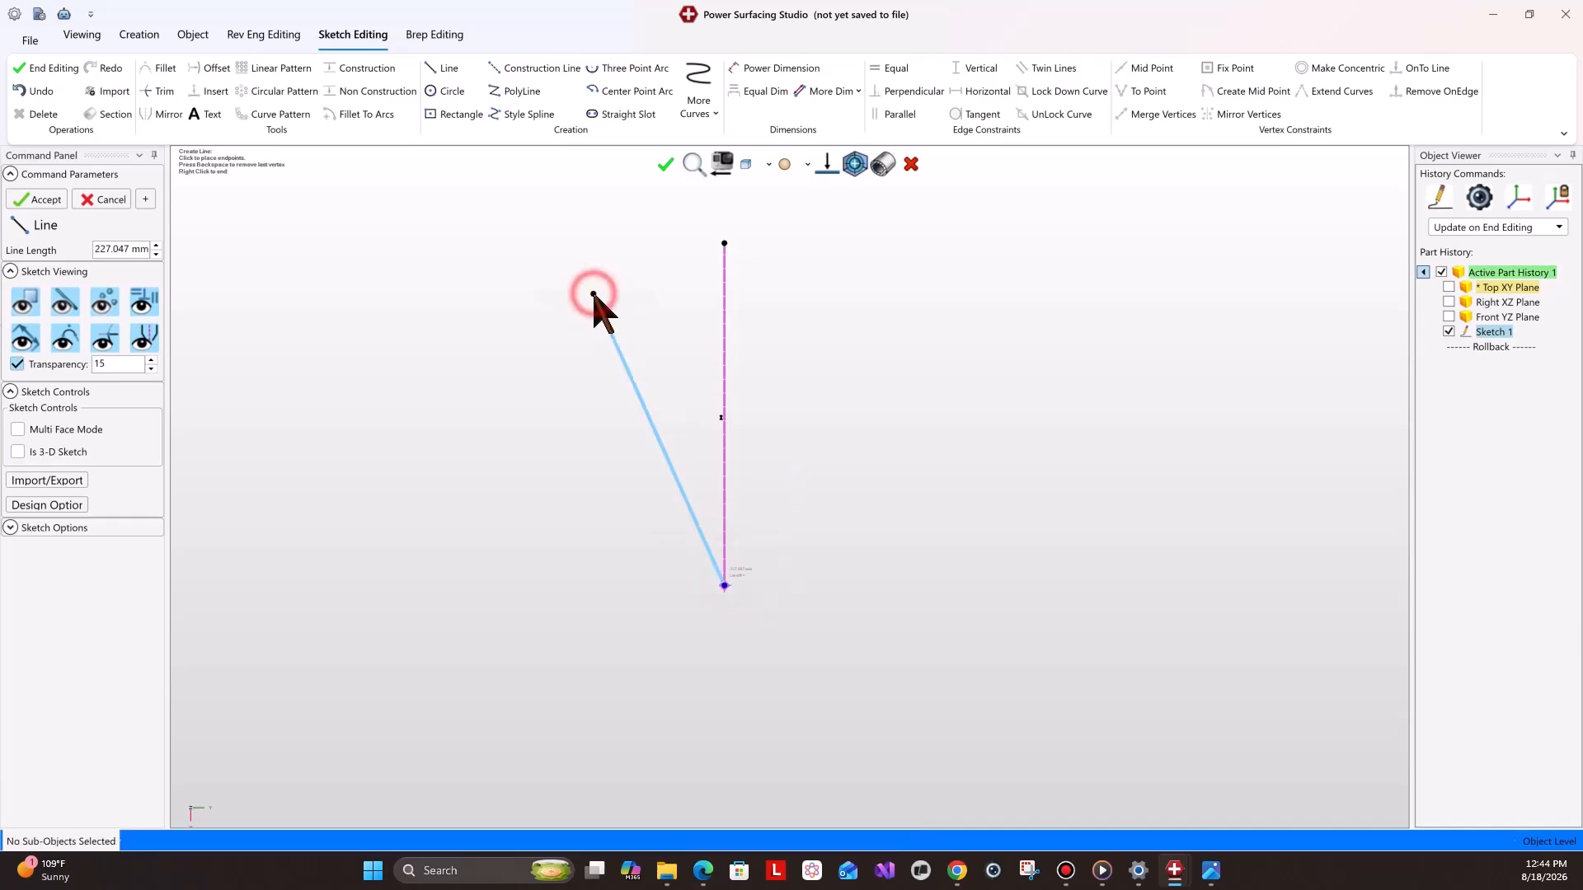
pyautogui.click(724, 587)
pyautogui.click(845, 306)
pyautogui.moveTo(1210, 871)
pyautogui.click(1123, 812)
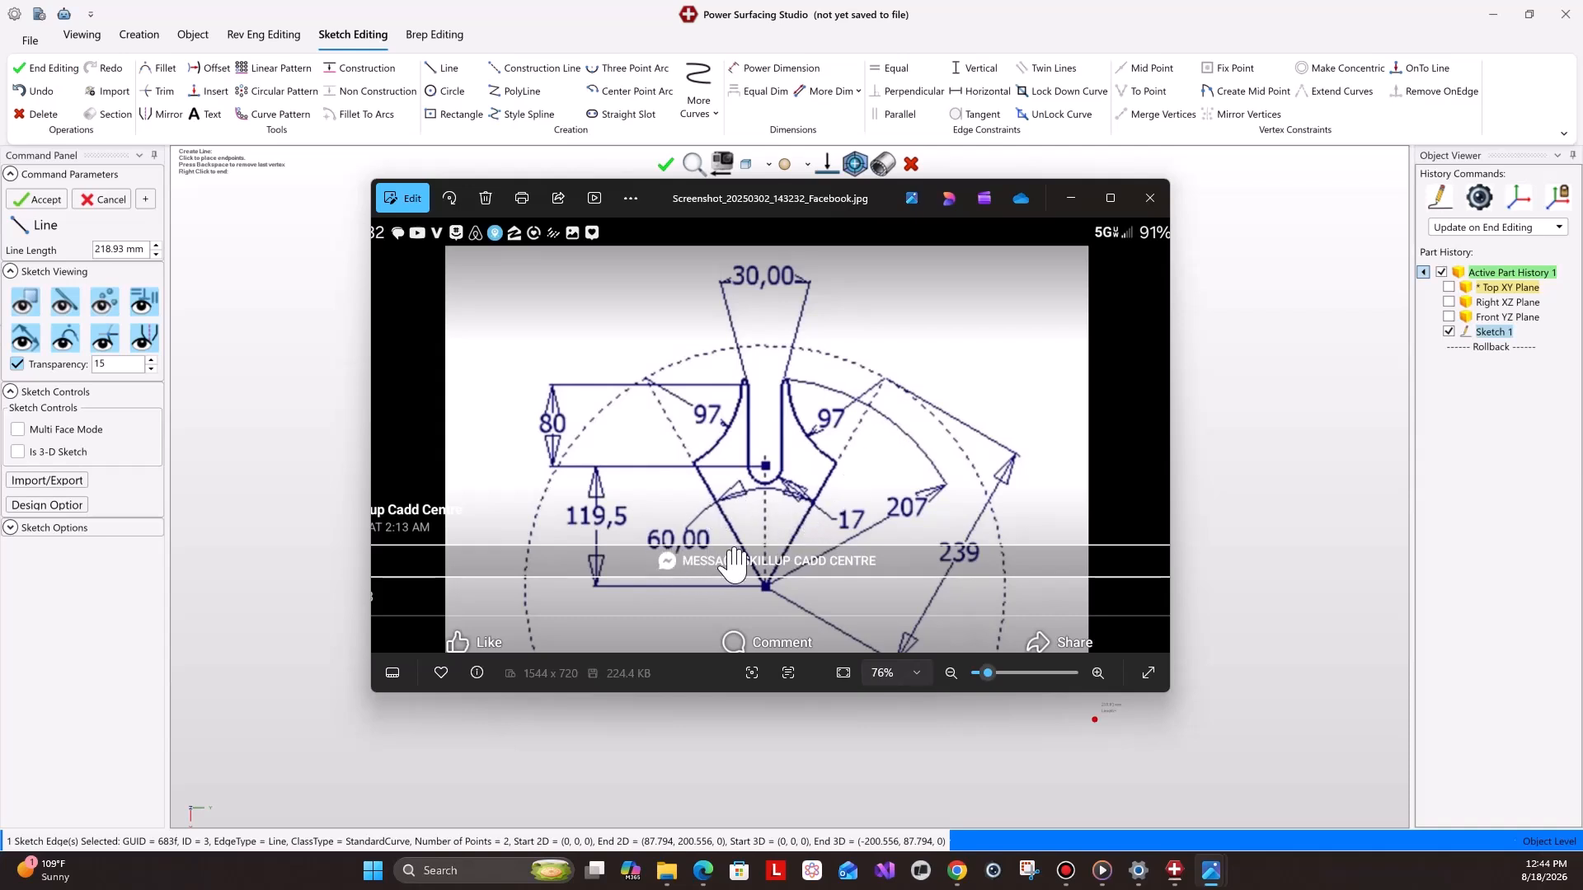
pyautogui.click(1070, 199)
pyautogui.rightClick(877, 267)
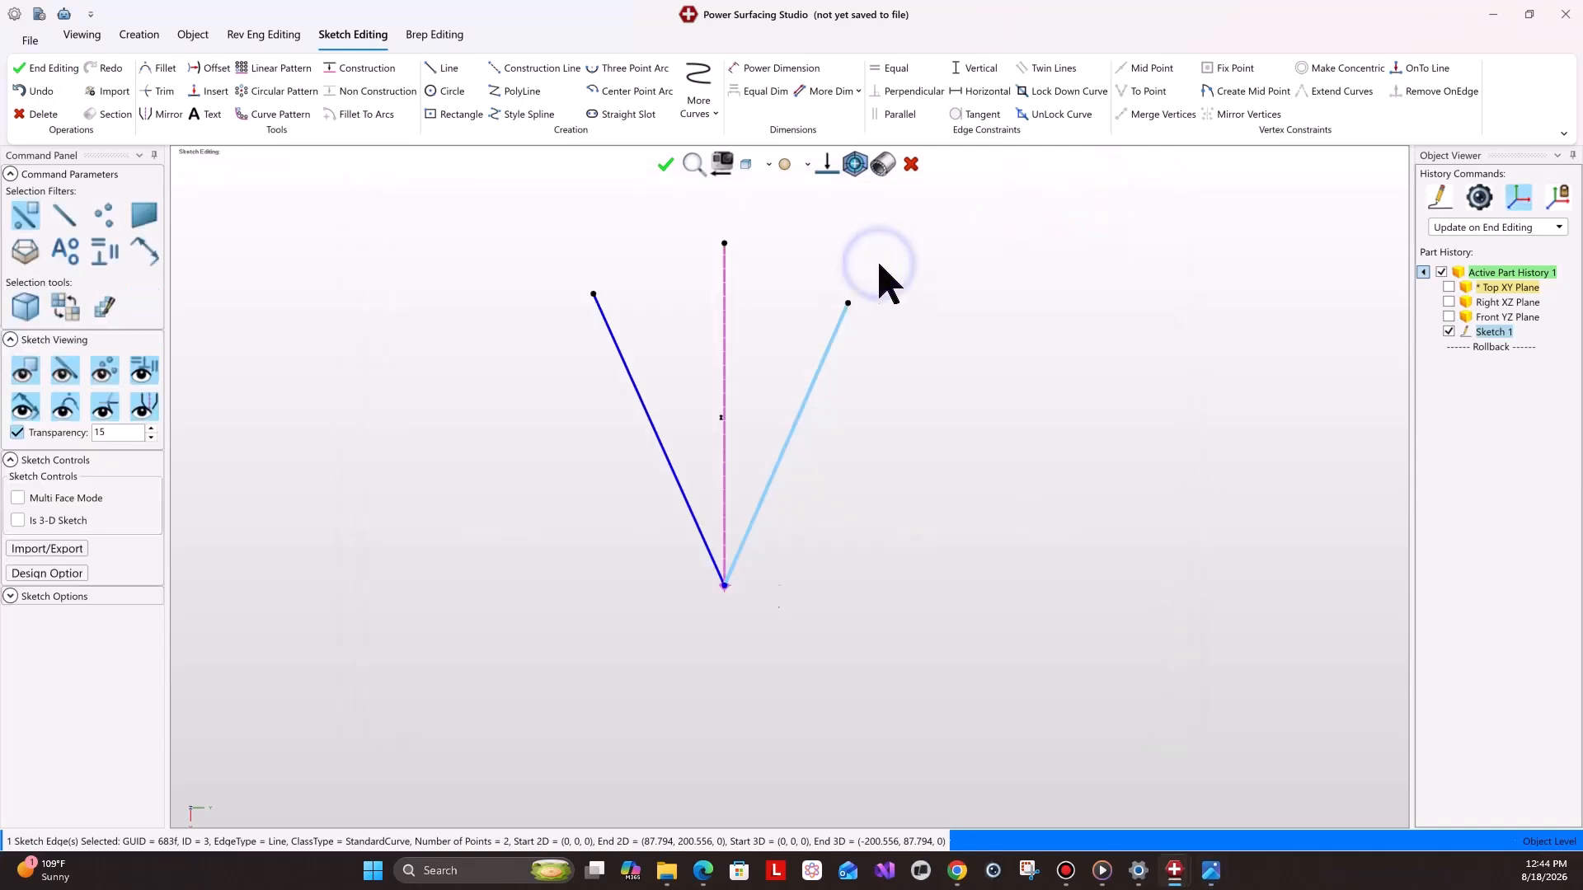
# Dimension the angle between the two angled lines as 60 degrees.
pyautogui.click(782, 70)
pyautogui.click(660, 452)
pyautogui.click(793, 431)
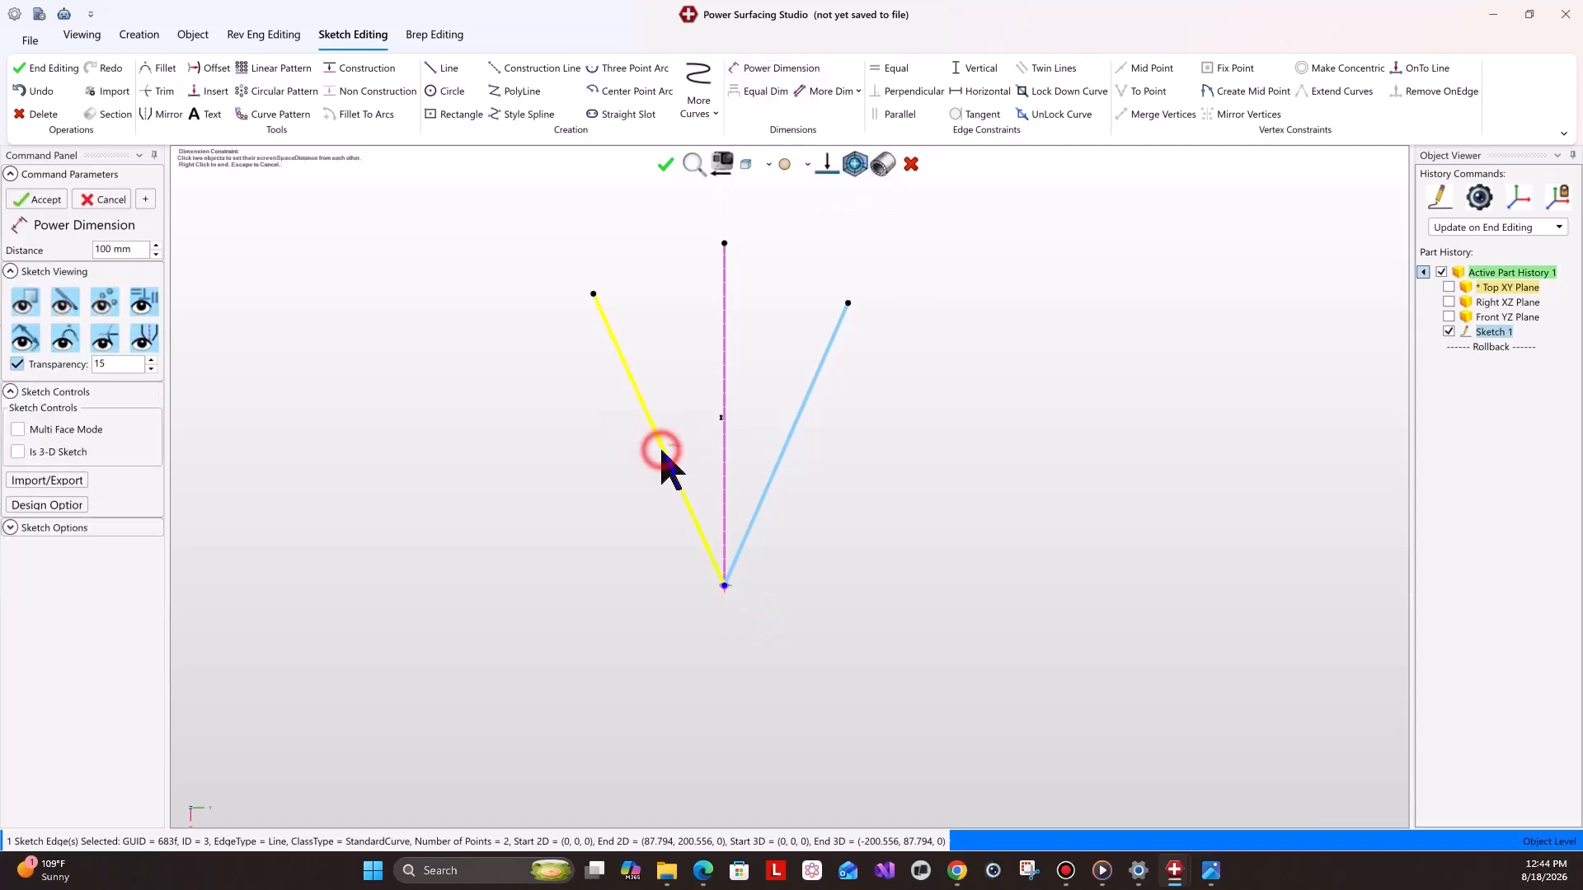
pyautogui.write('60')
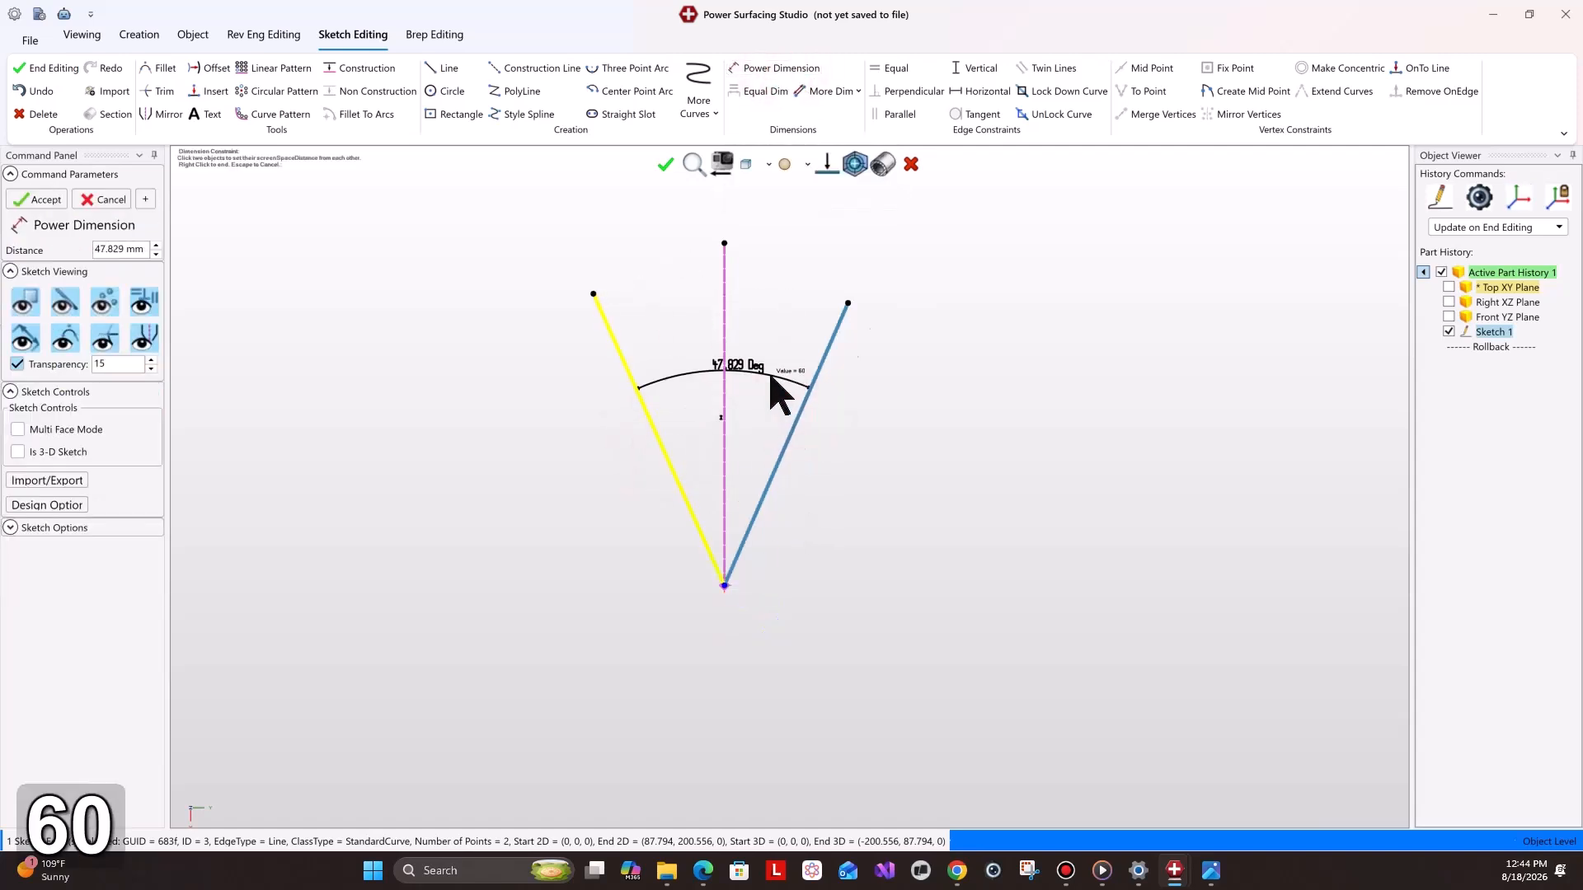
pyautogui.press('Return')
# Dimension the angle between the left line and the vertical construction line as 30 degrees.
pyautogui.rightClick(767, 371)
pyautogui.click(725, 493)
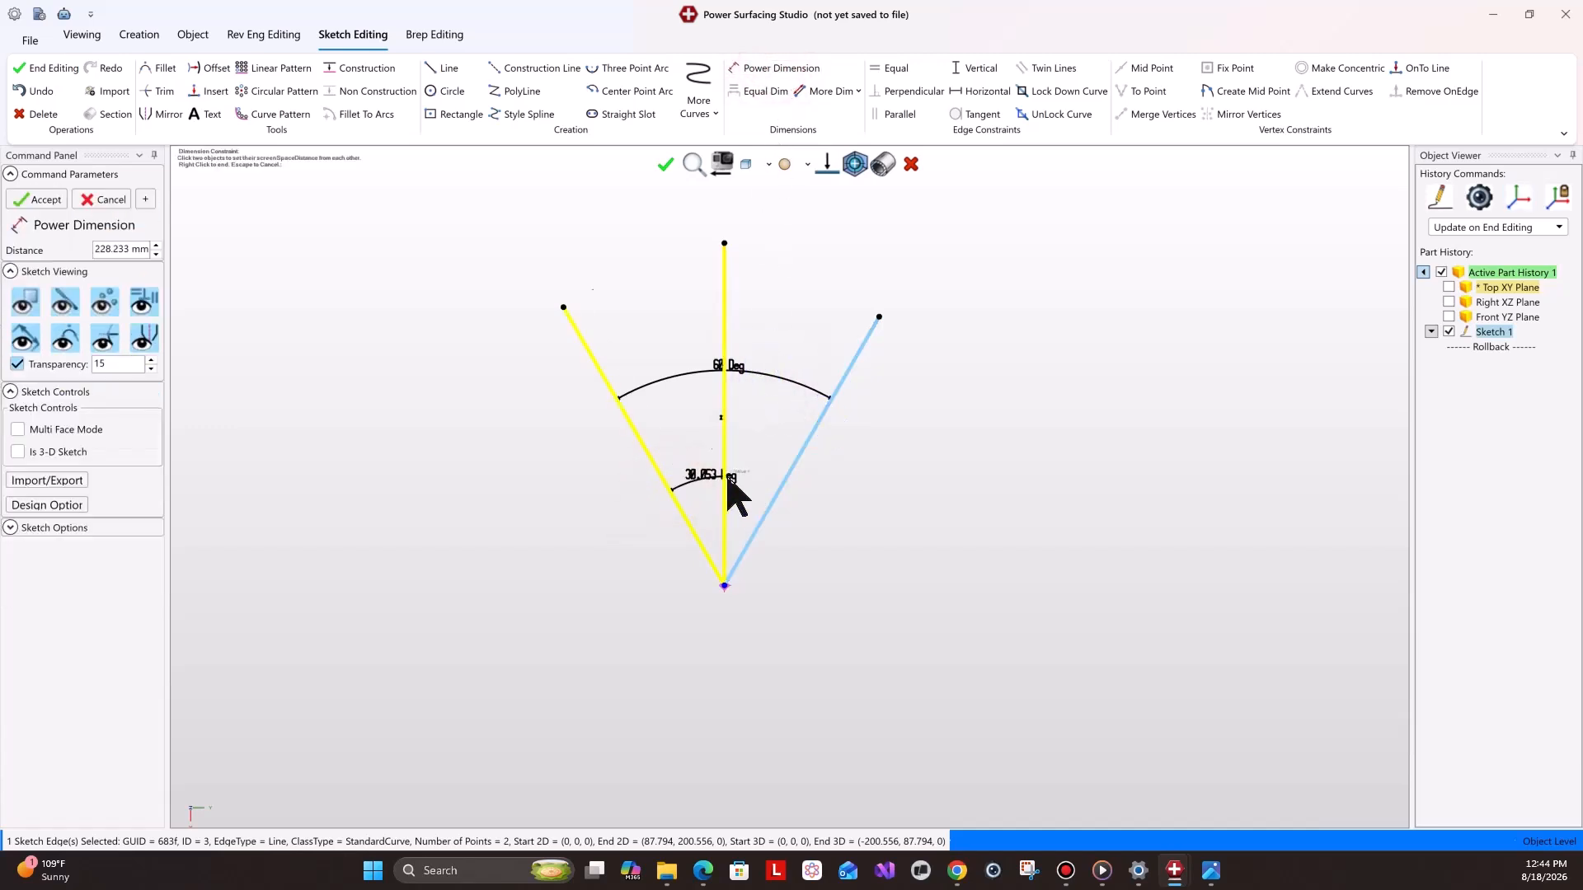
pyautogui.write('30')
pyautogui.press('Return')
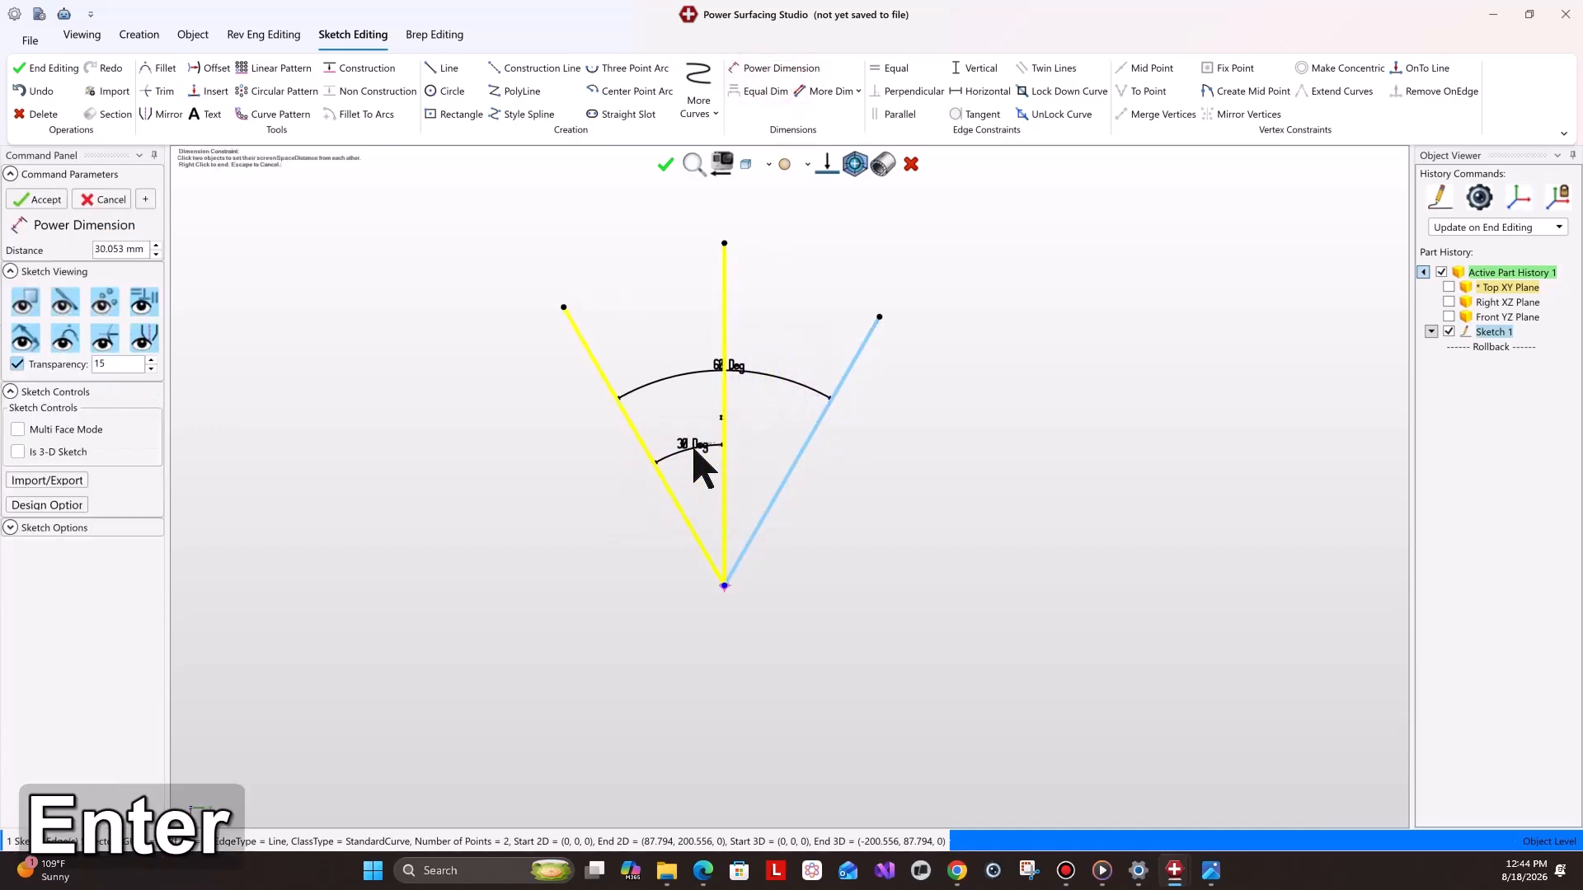
pyautogui.rightClick(697, 461)
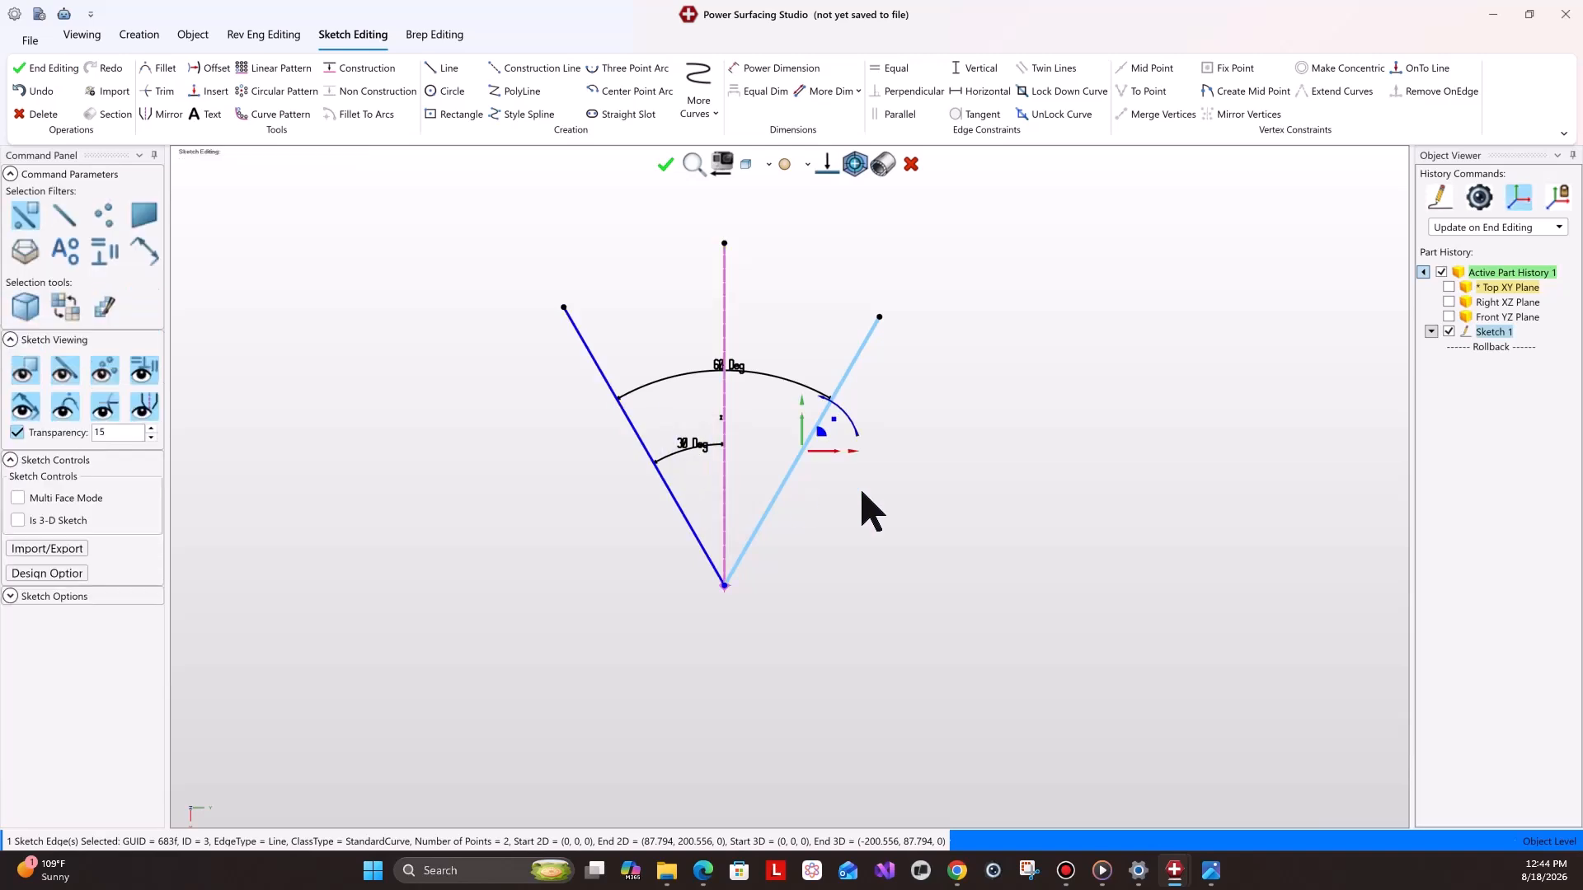
# Check the reference drawing, then dimension the left angled line's length as 239 mm.
pyautogui.moveTo(1216, 878)
pyautogui.click(1162, 816)
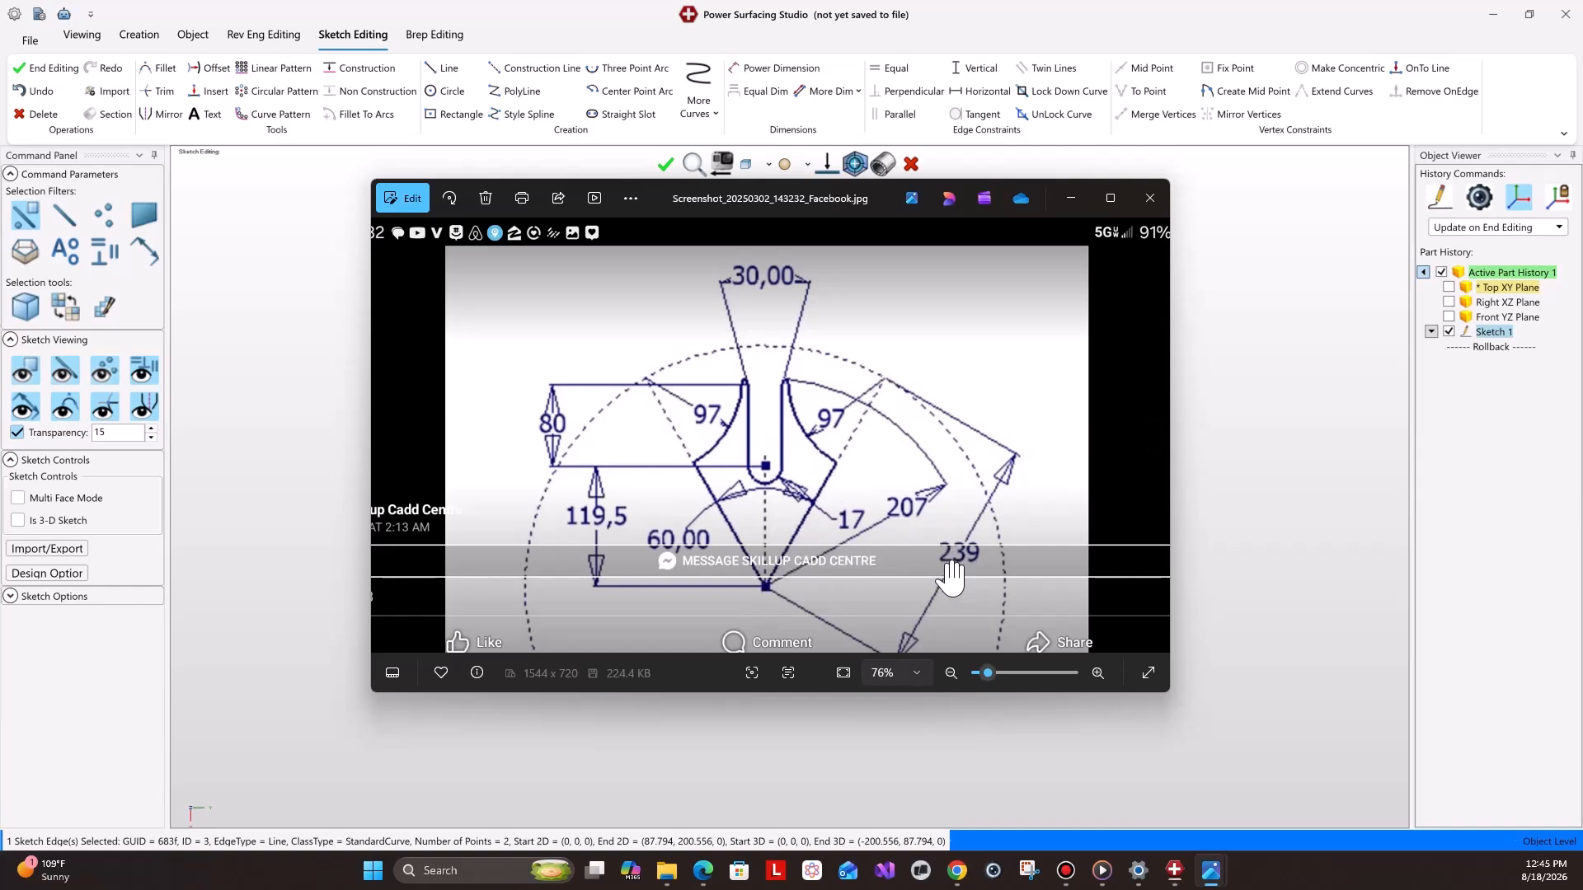
pyautogui.click(1072, 198)
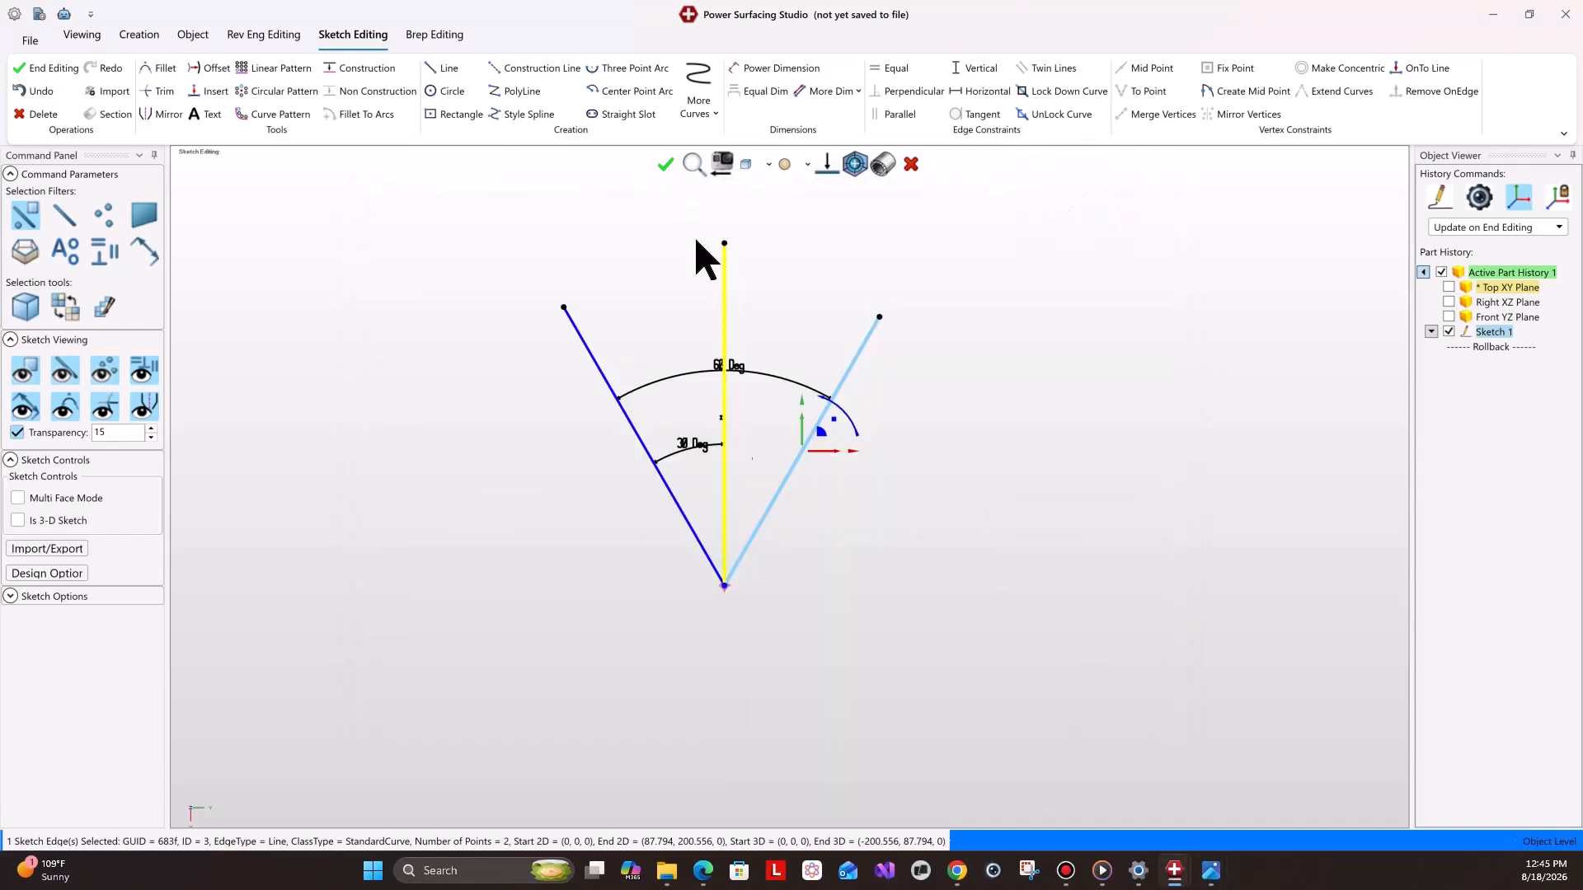
pyautogui.click(741, 68)
pyautogui.click(640, 438)
pyautogui.write('23')
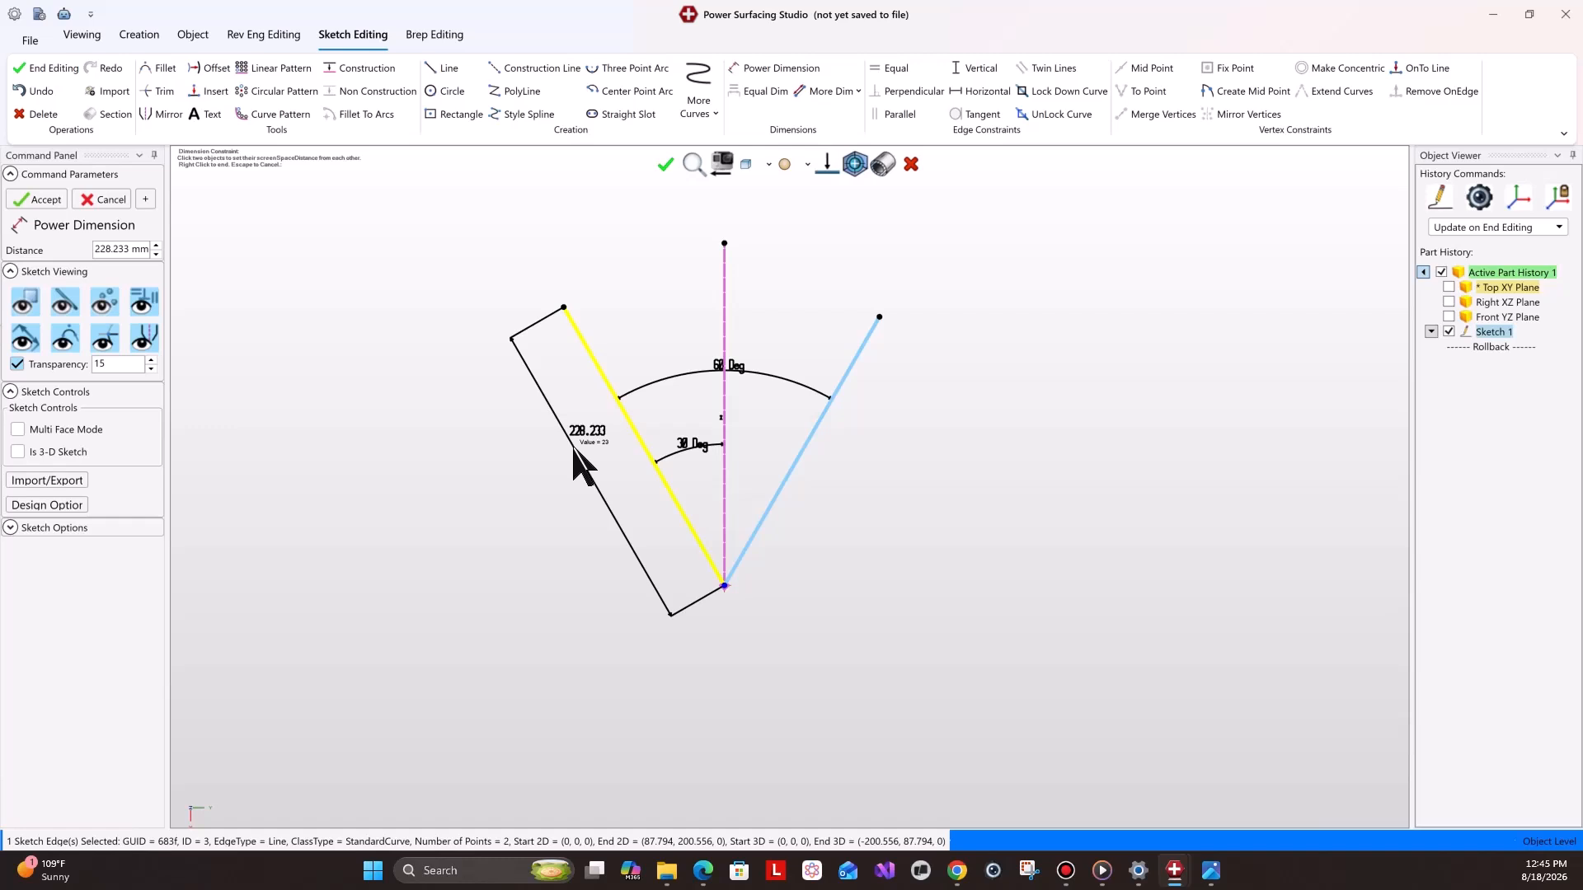
pyautogui.write('9')
pyautogui.press('Return')
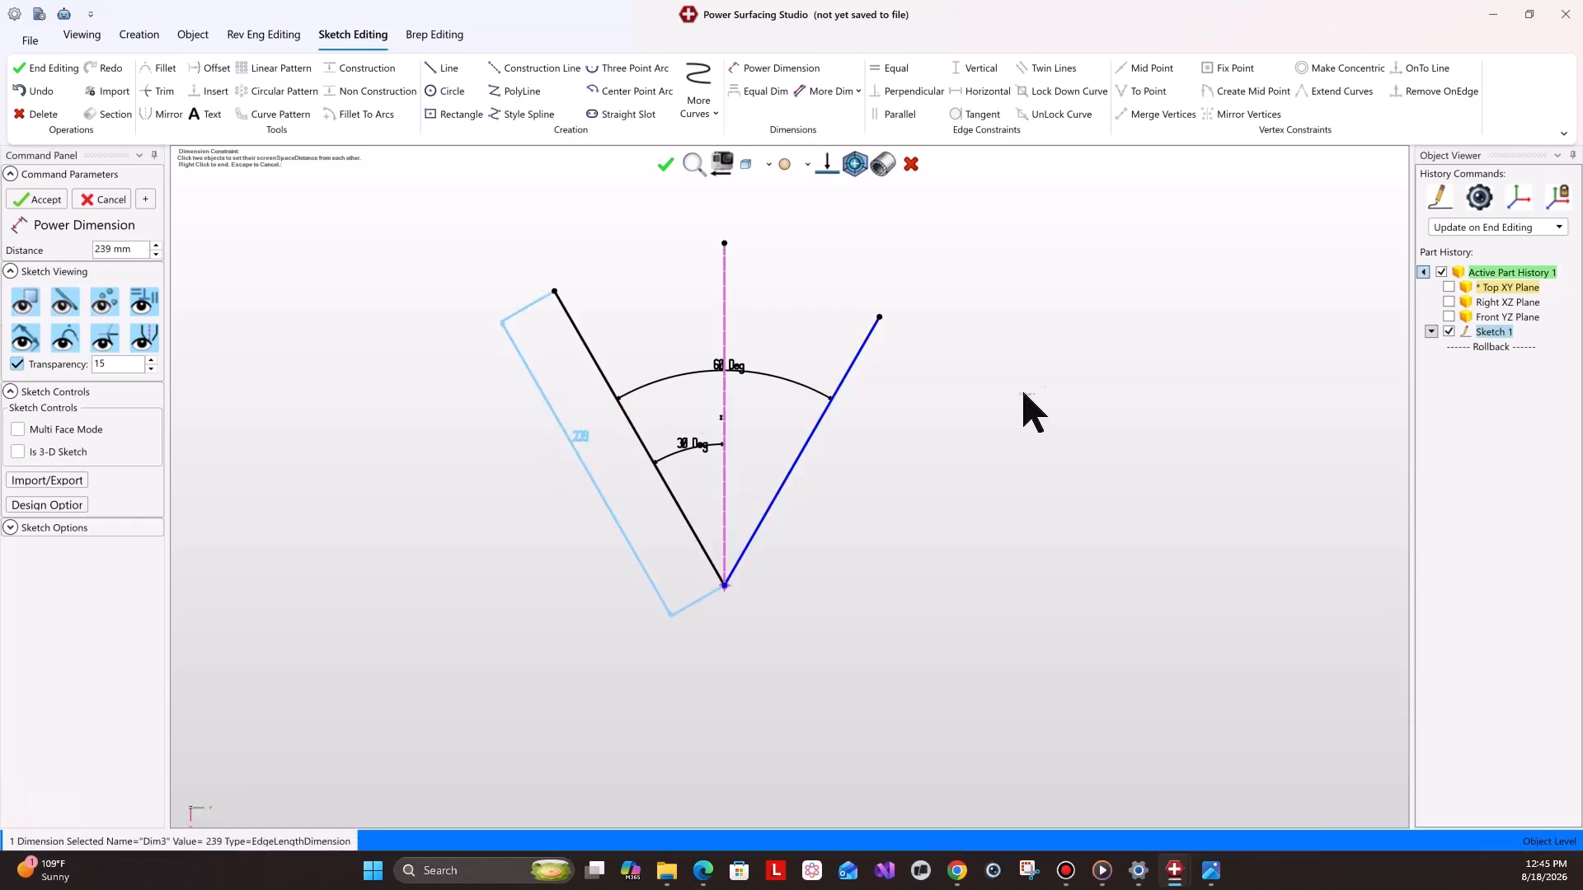
# Make the two angled lines equal in length with an Equal constraint.
pyautogui.click(597, 362)
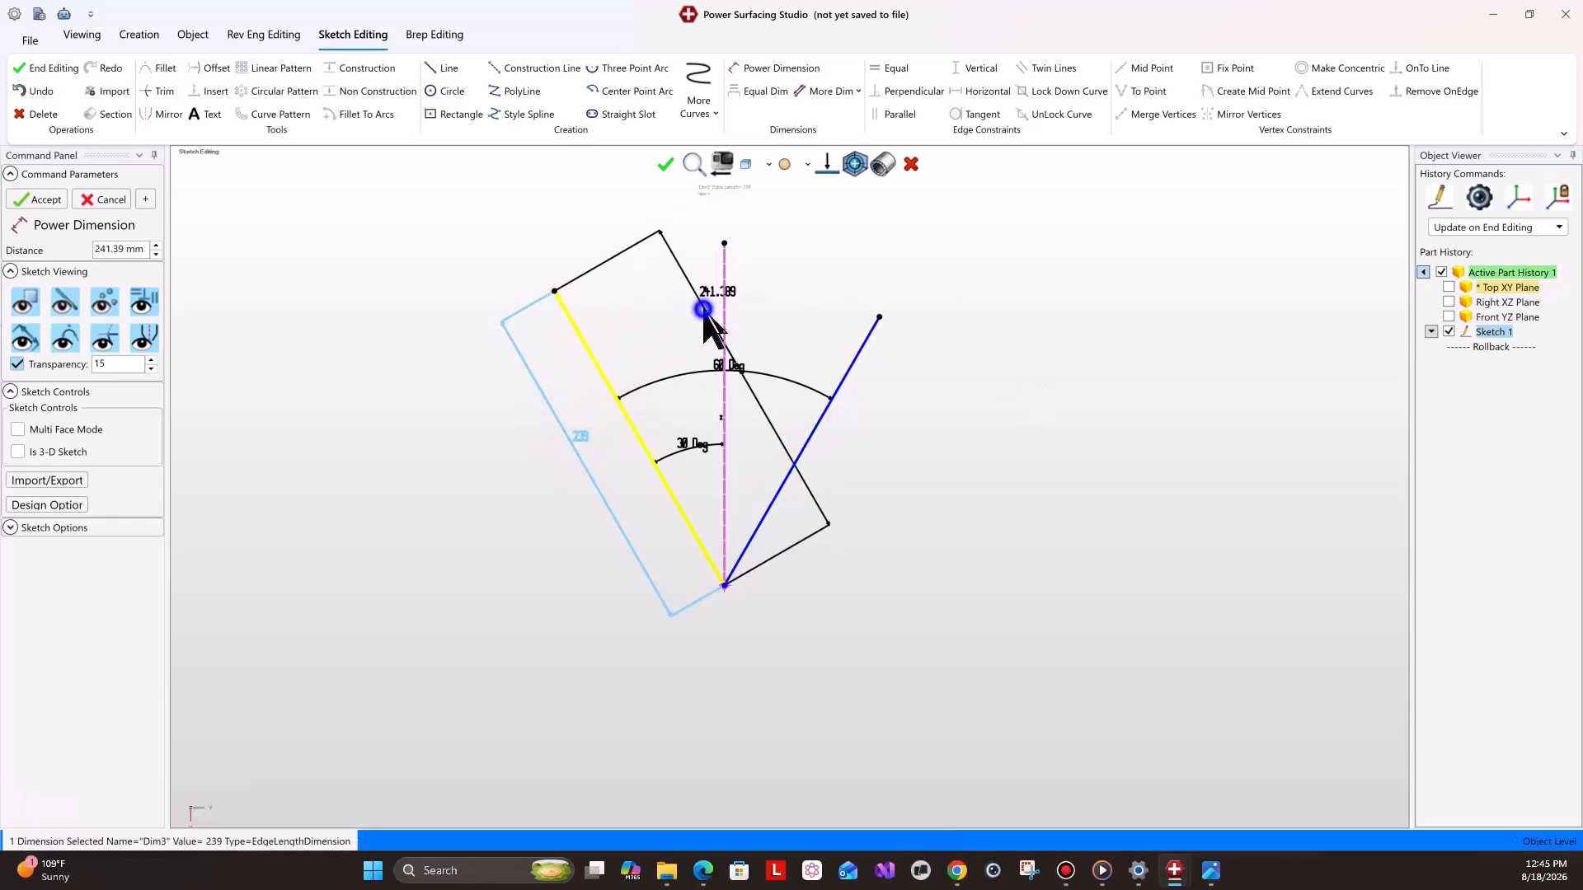
pyautogui.rightClick(704, 291)
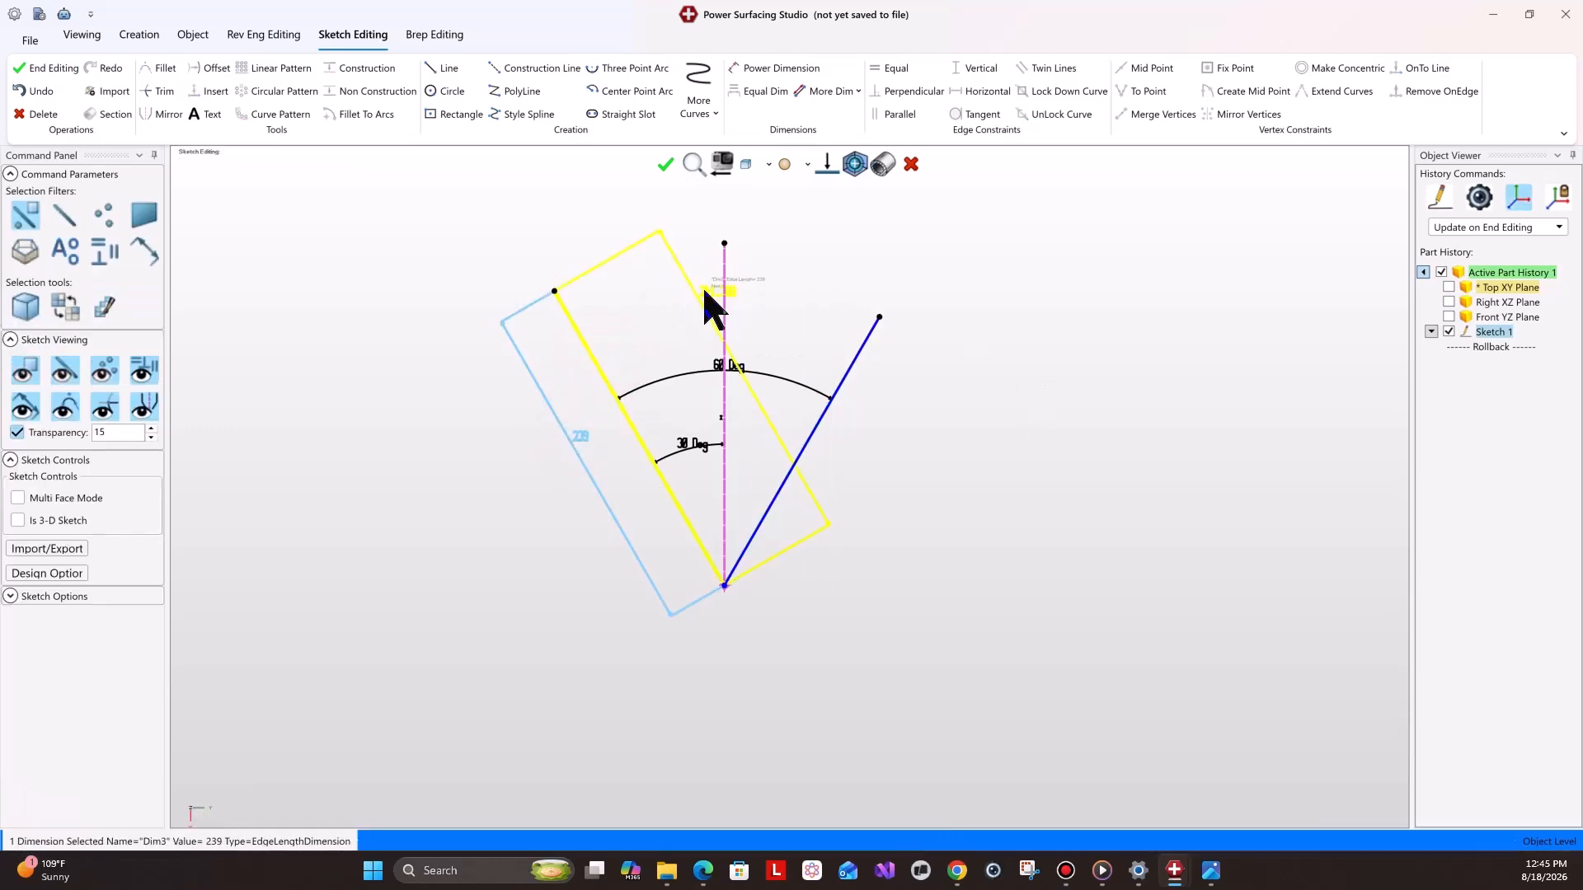
pyautogui.click(593, 360)
pyautogui.keyDown('shift'); pyautogui.click(858, 350); pyautogui.keyUp('shift')
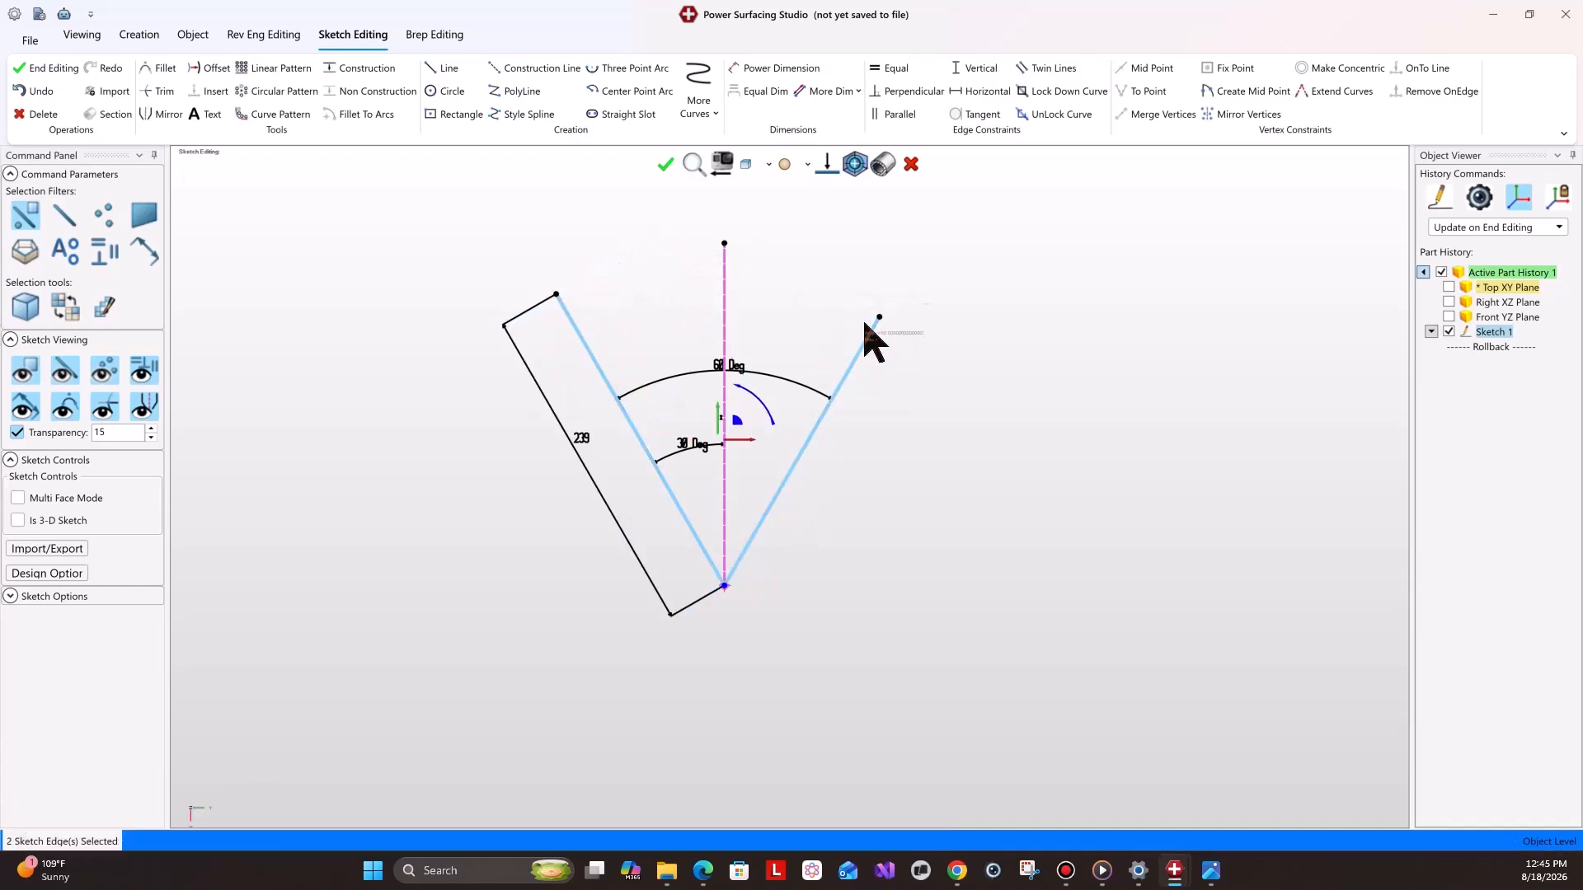
pyautogui.click(894, 69)
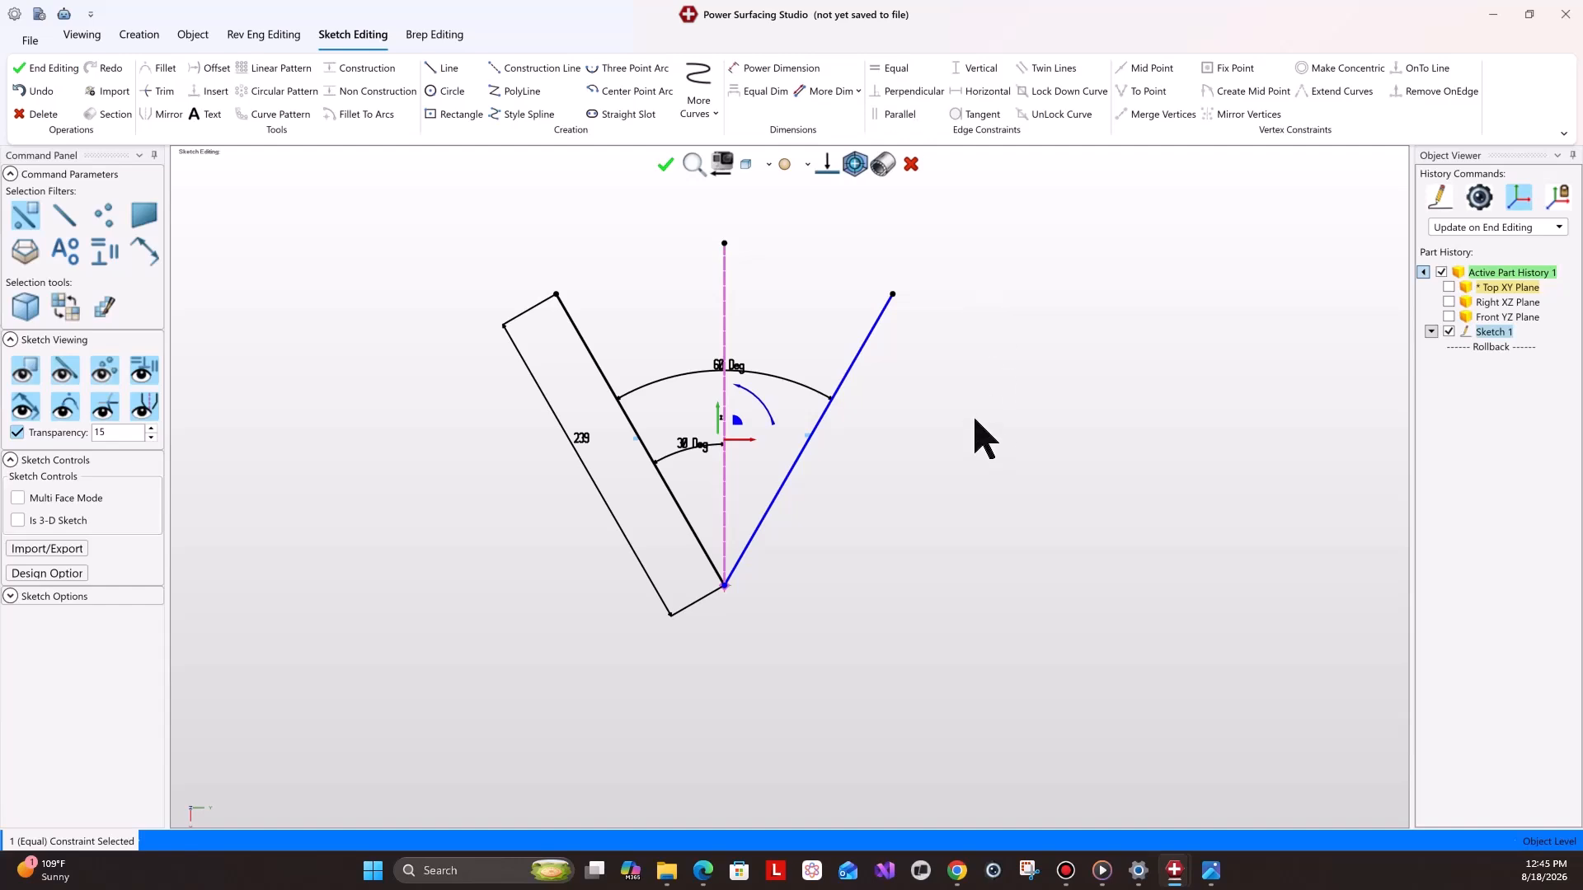
# Place a point on the vertical construction line above the origin.
pyautogui.moveTo(1210, 871)
pyautogui.click(1131, 777)
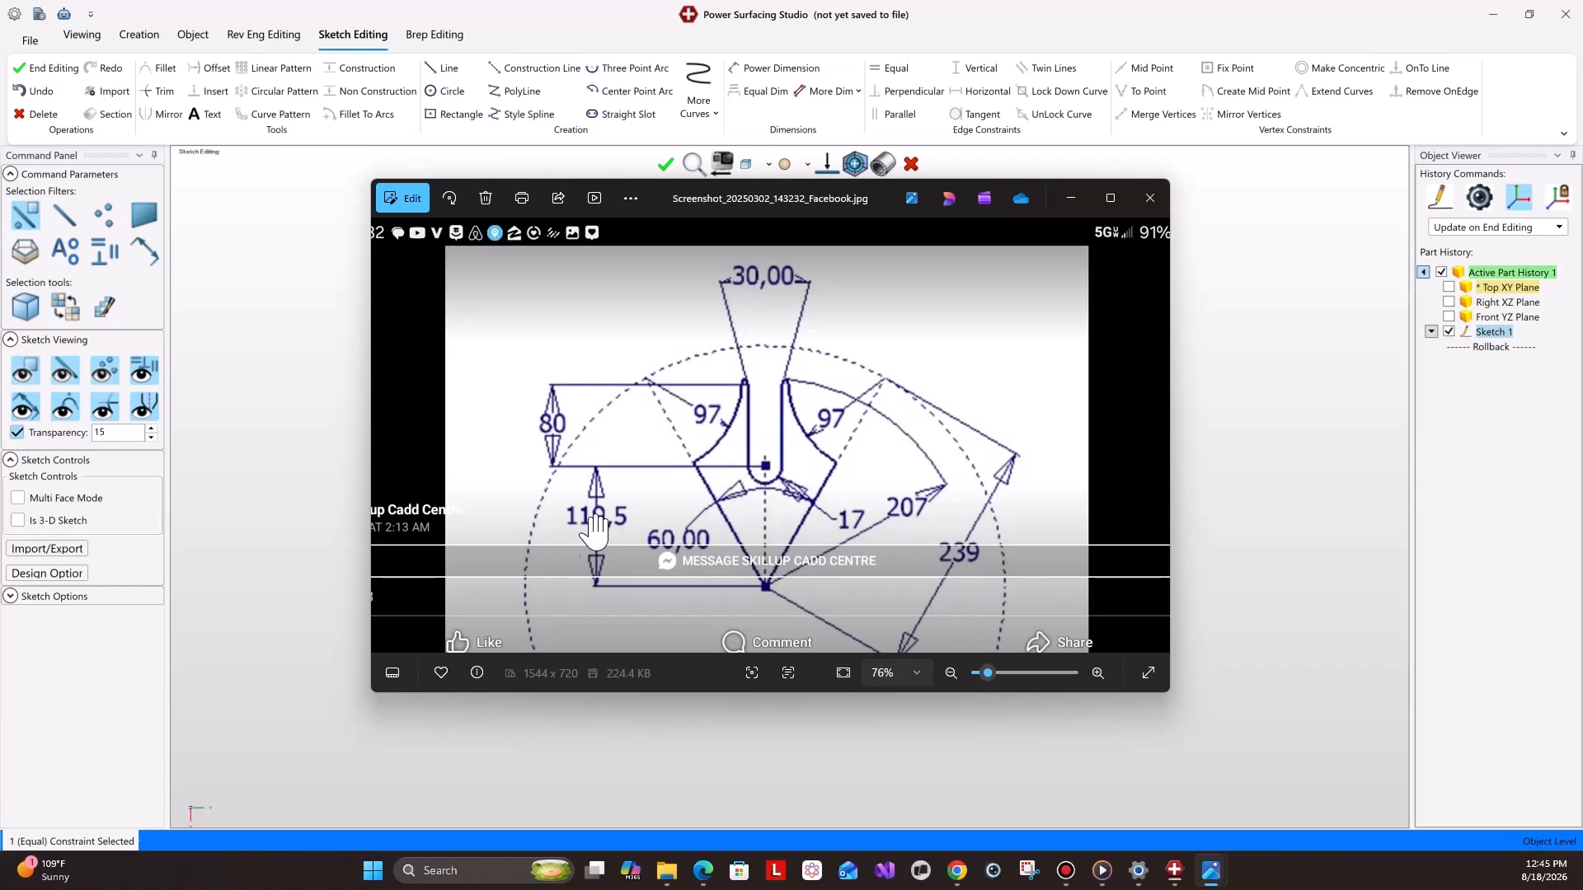
pyautogui.click(1150, 198)
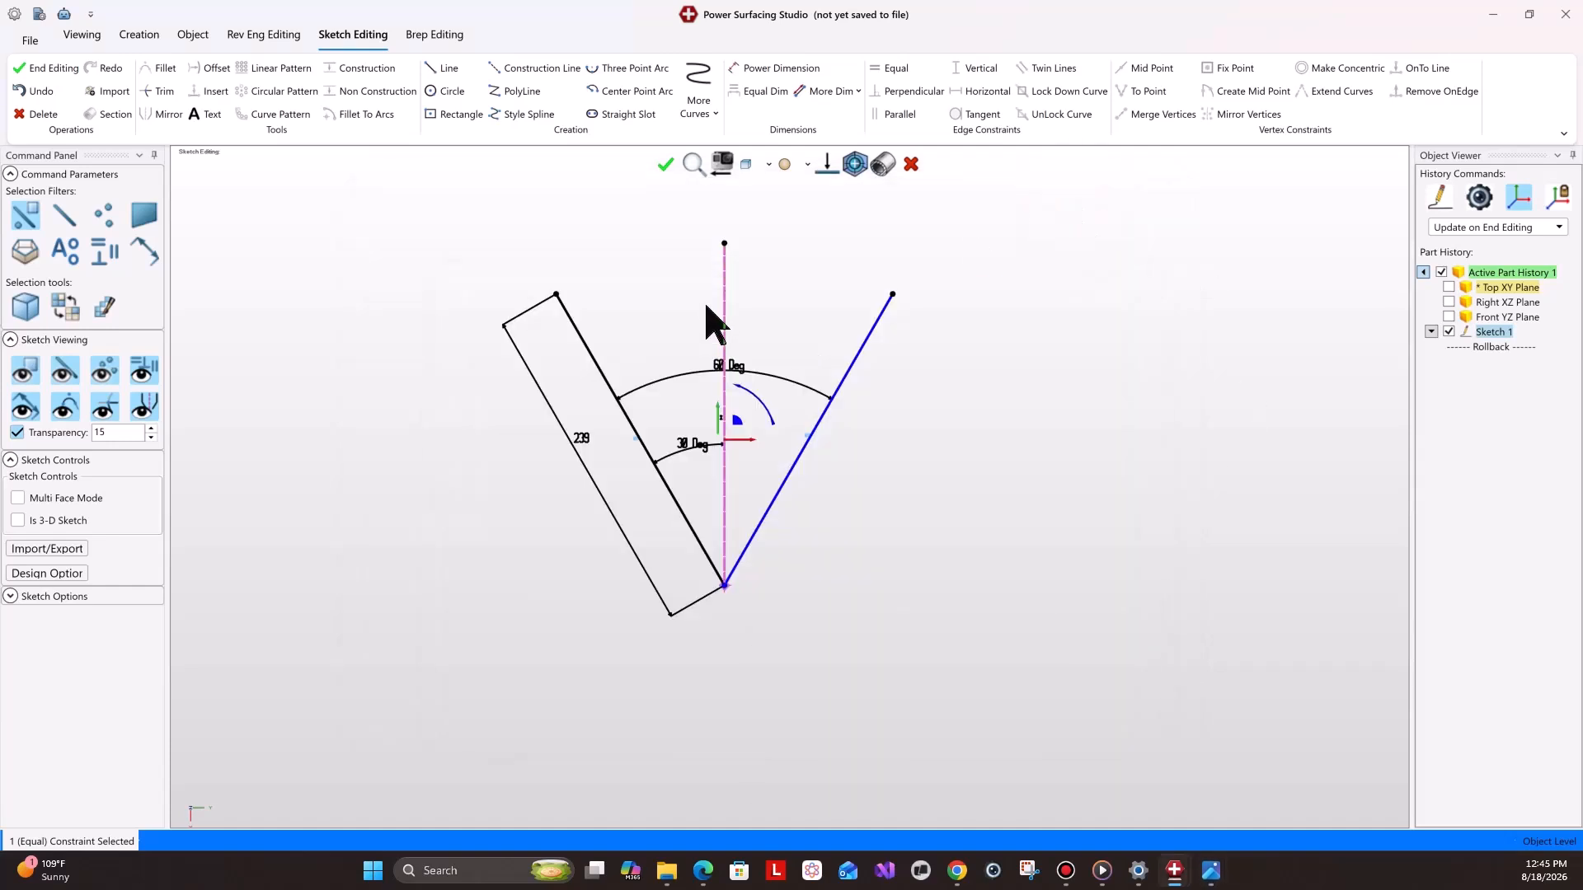
pyautogui.click(698, 105)
pyautogui.click(725, 153)
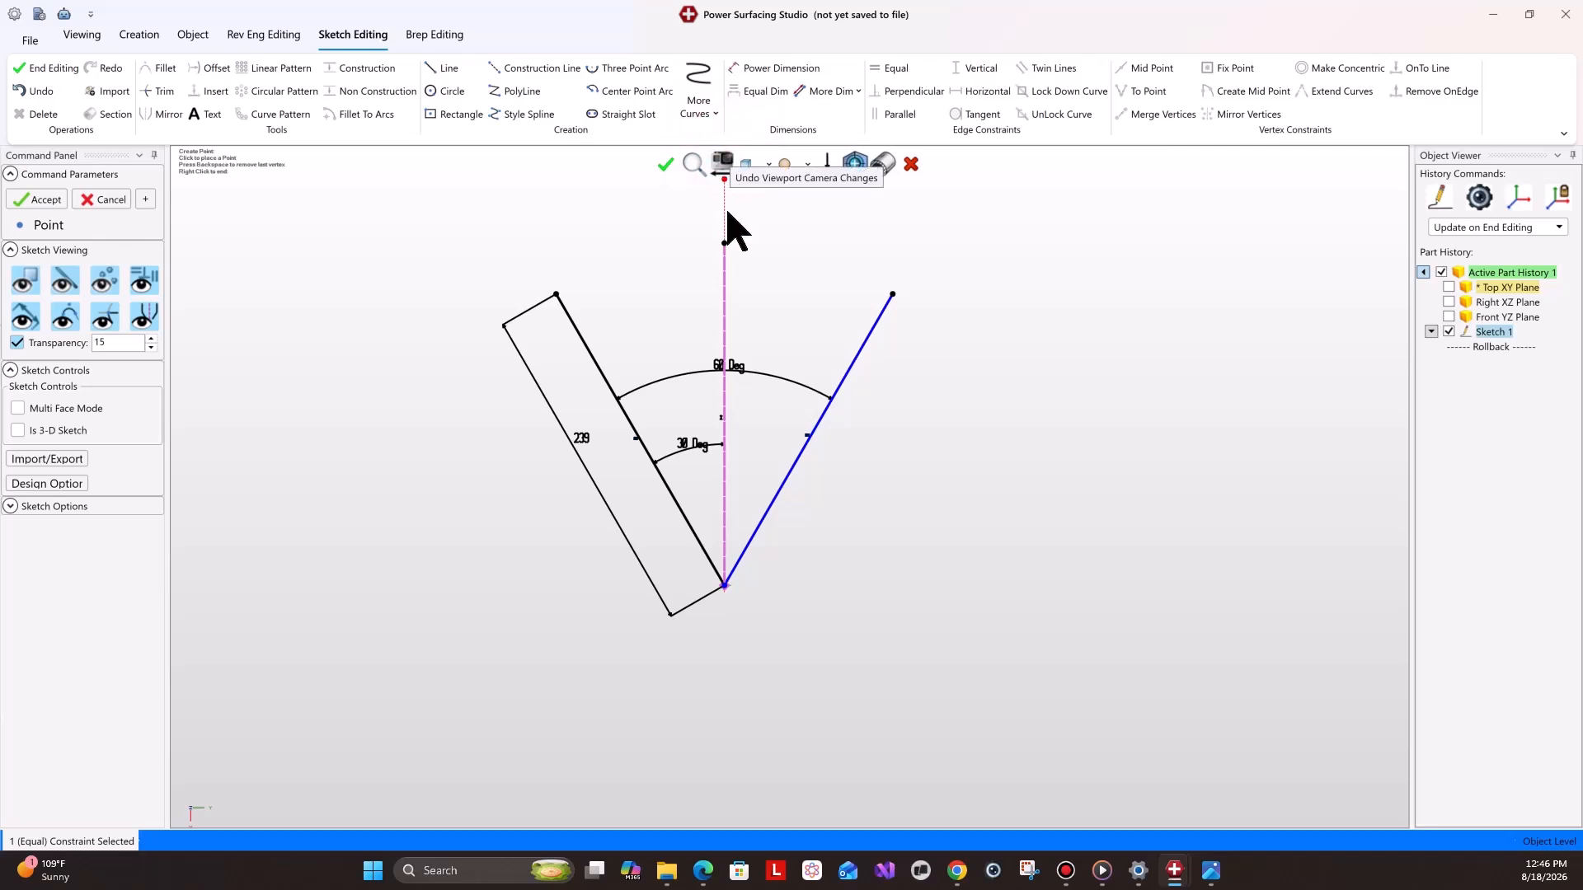
pyautogui.click(724, 406)
pyautogui.rightClick(740, 416)
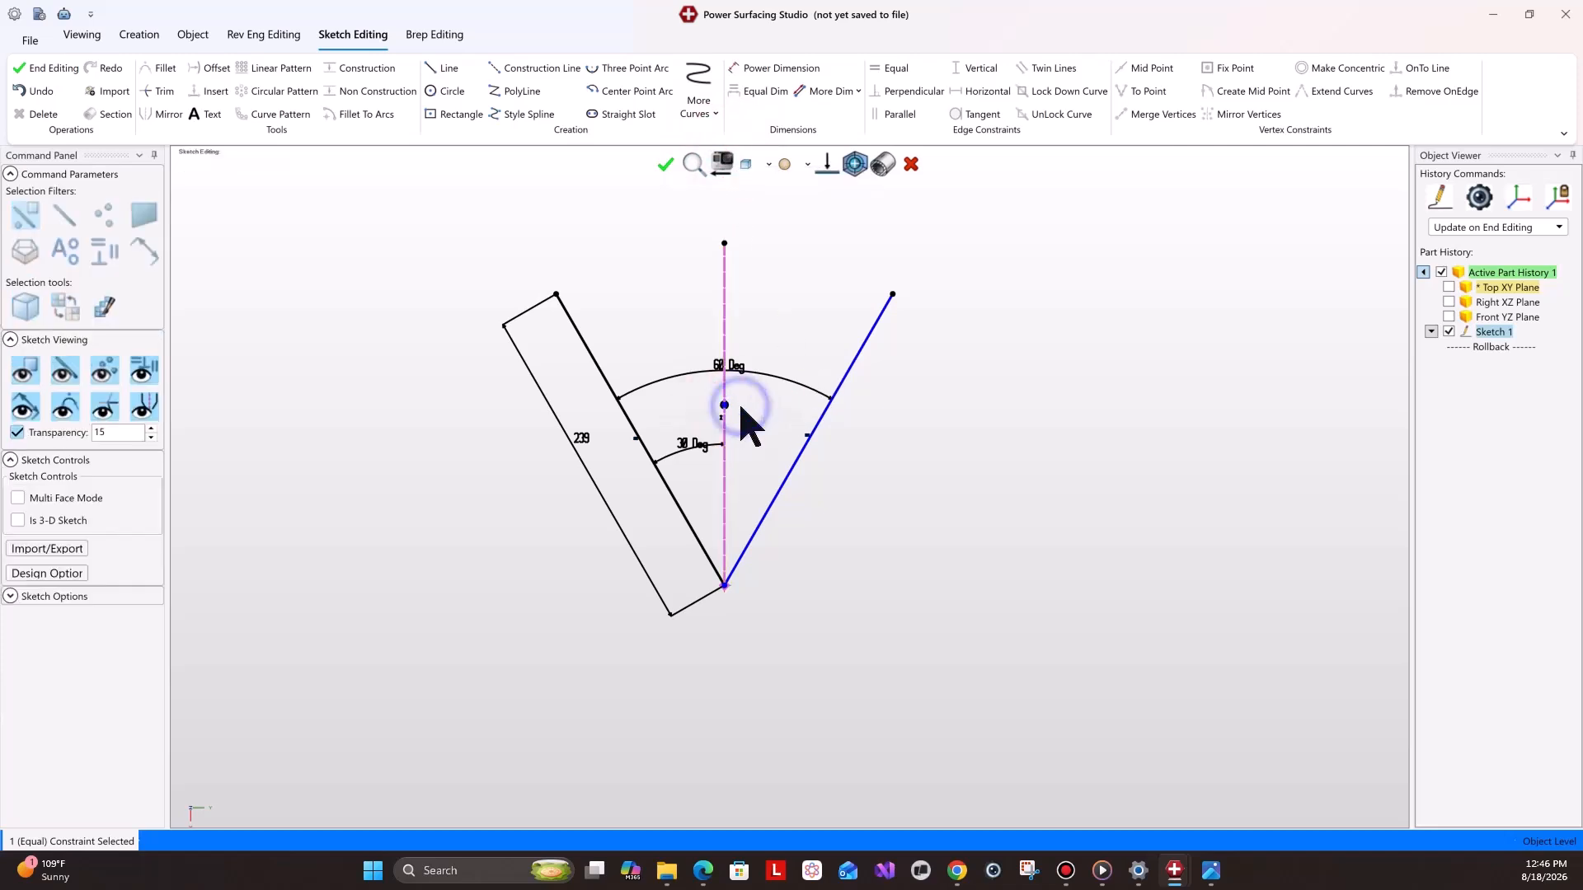
# Dimension the point's vertical distance from the origin as 119.5 mm.
pyautogui.click(760, 69)
pyautogui.click(724, 405)
pyautogui.click(724, 585)
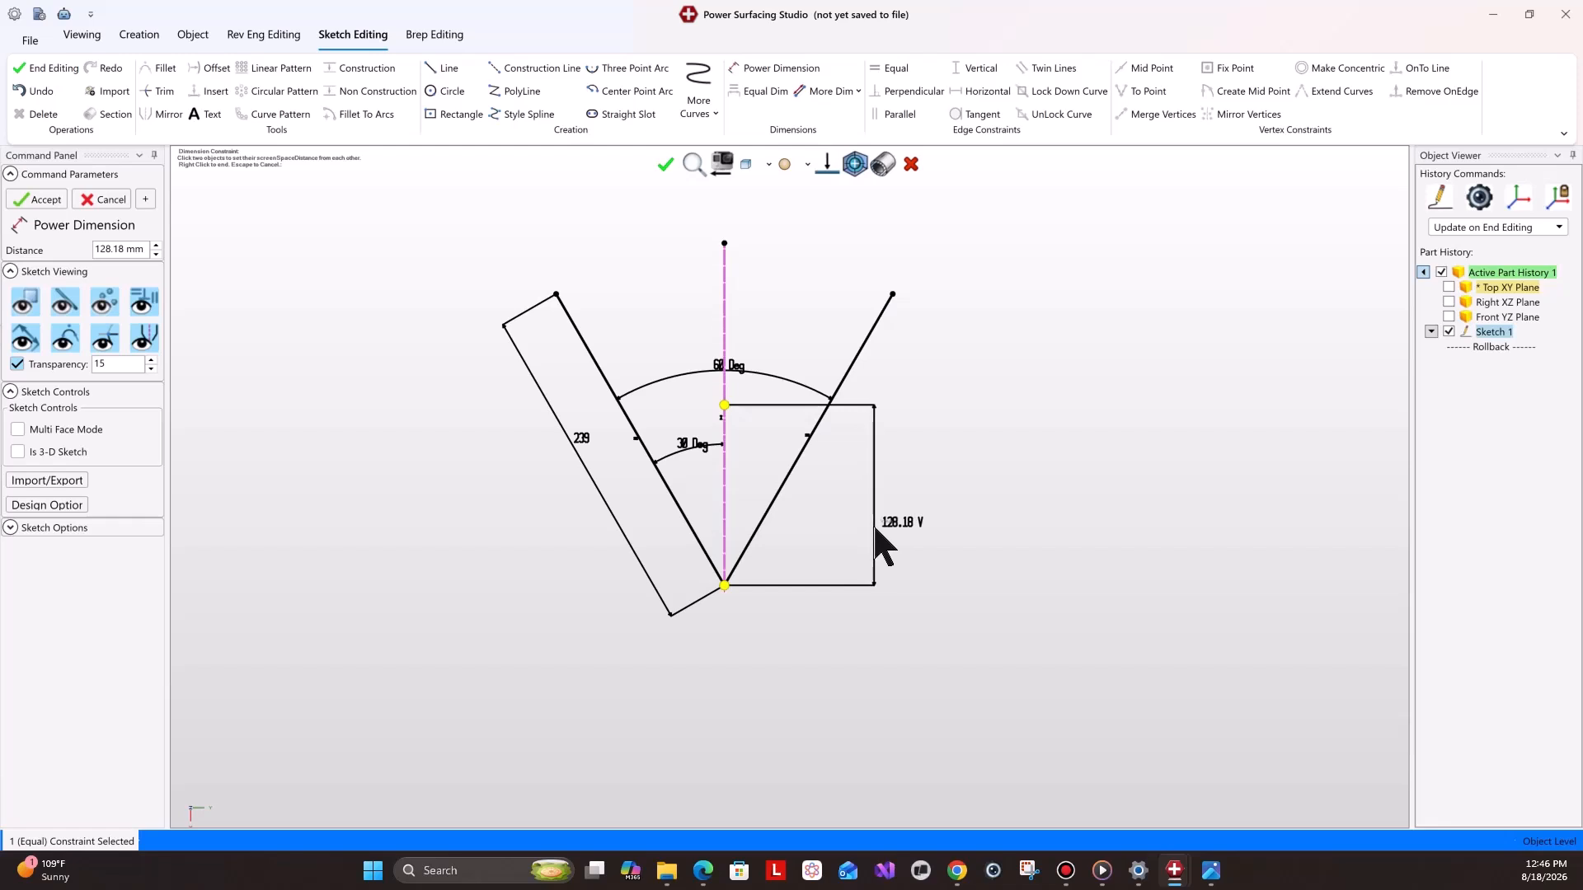
pyautogui.write('119.5')
pyautogui.press('Return')
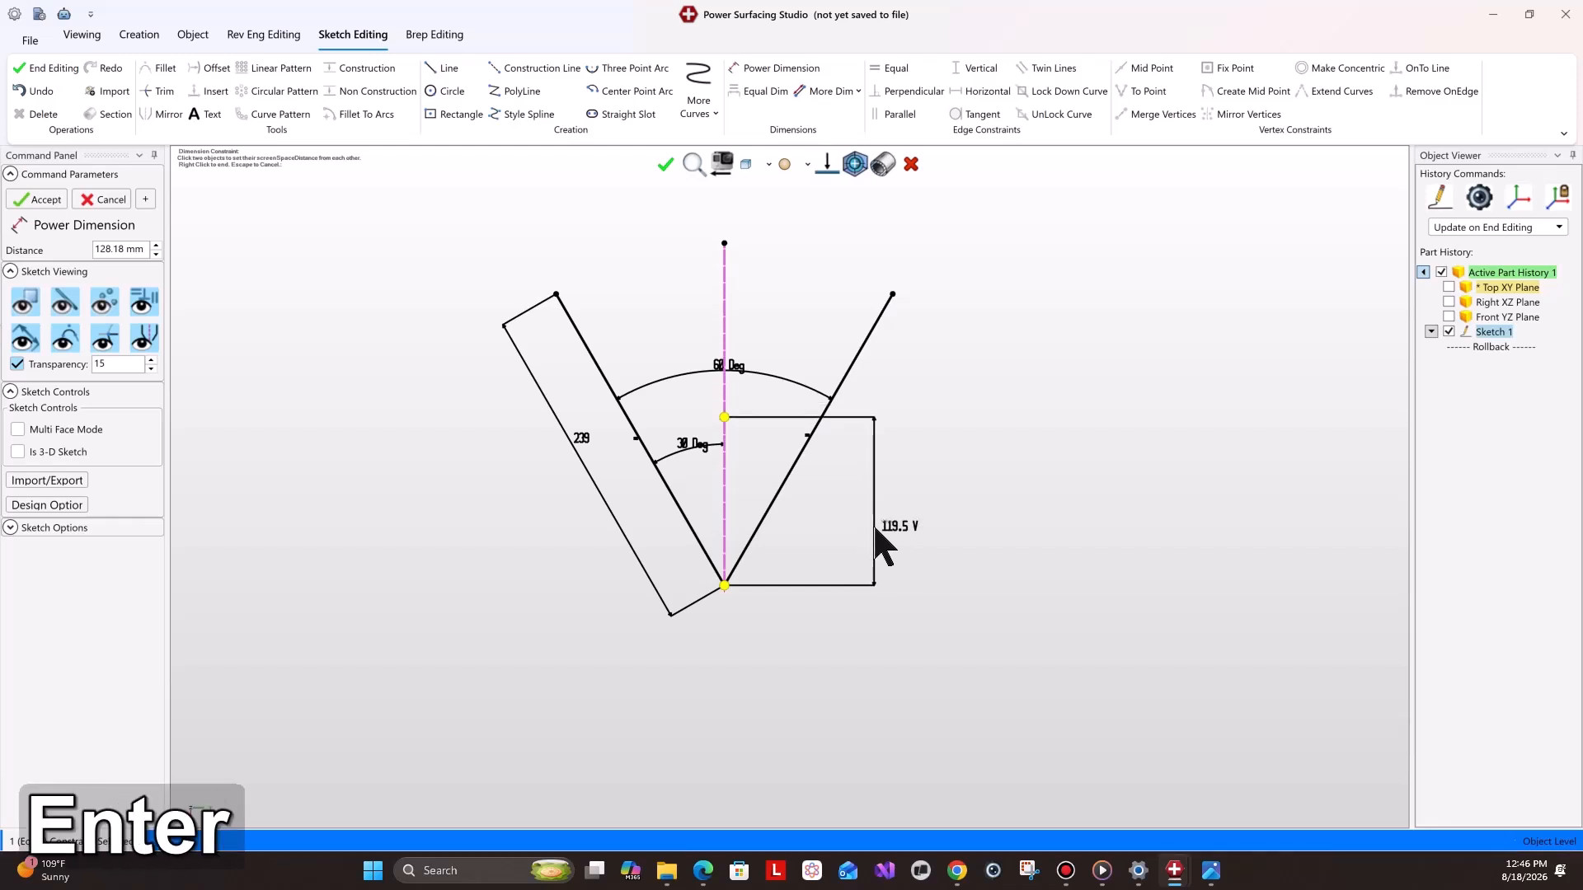
# Draw a center point arc centered on the new point, radius about 18 mm, opening upward.
pyautogui.moveTo(1199, 868)
pyautogui.click(1148, 773)
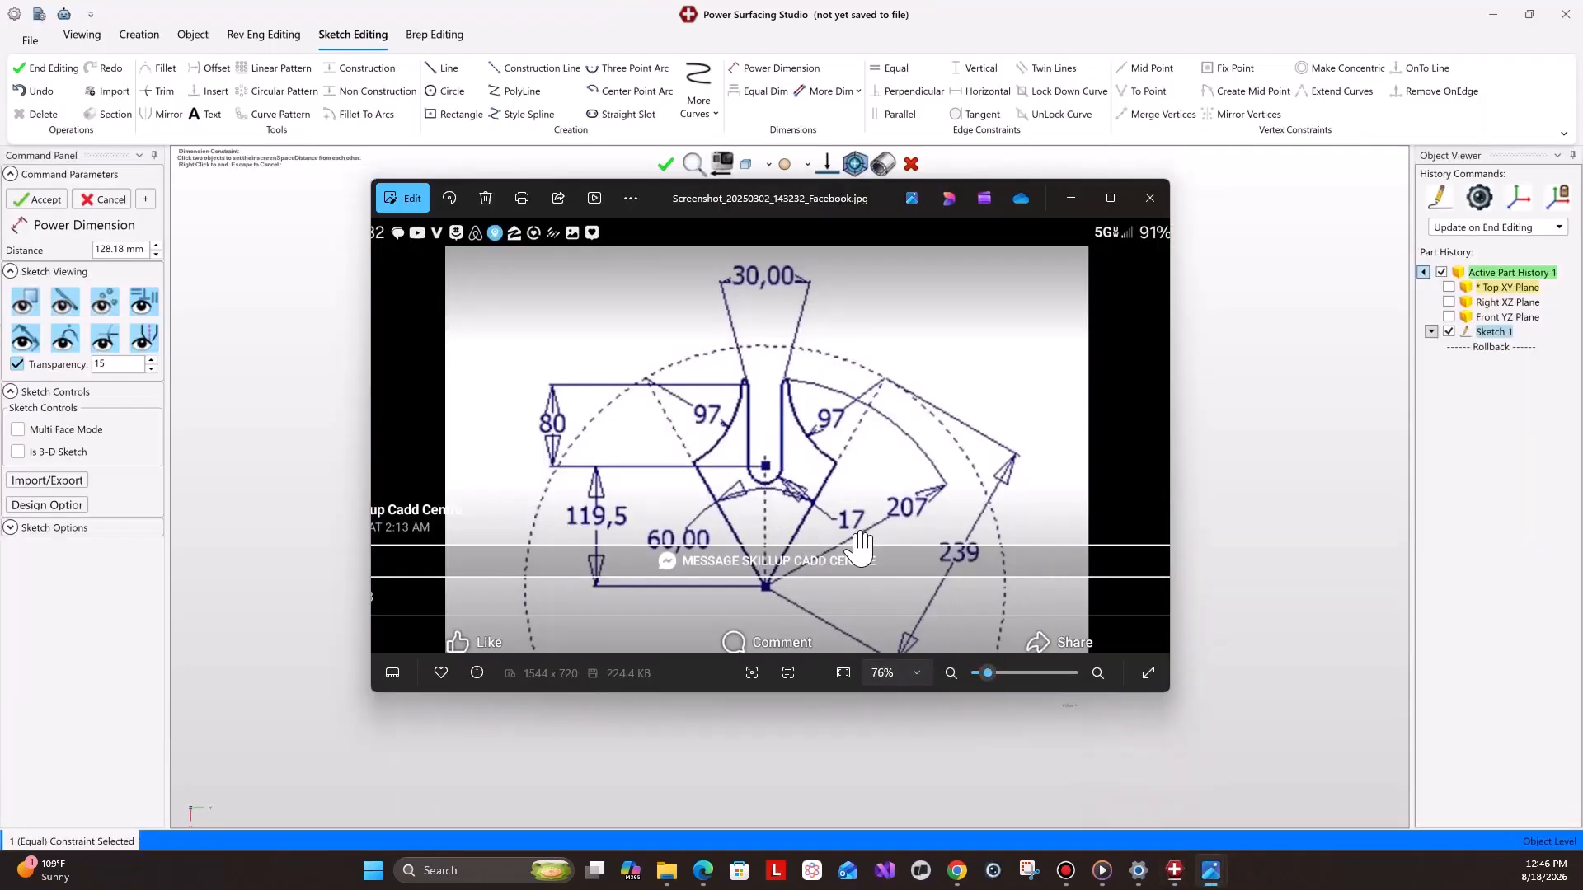
pyautogui.click(1070, 198)
pyautogui.scroll(4, 730, 420)
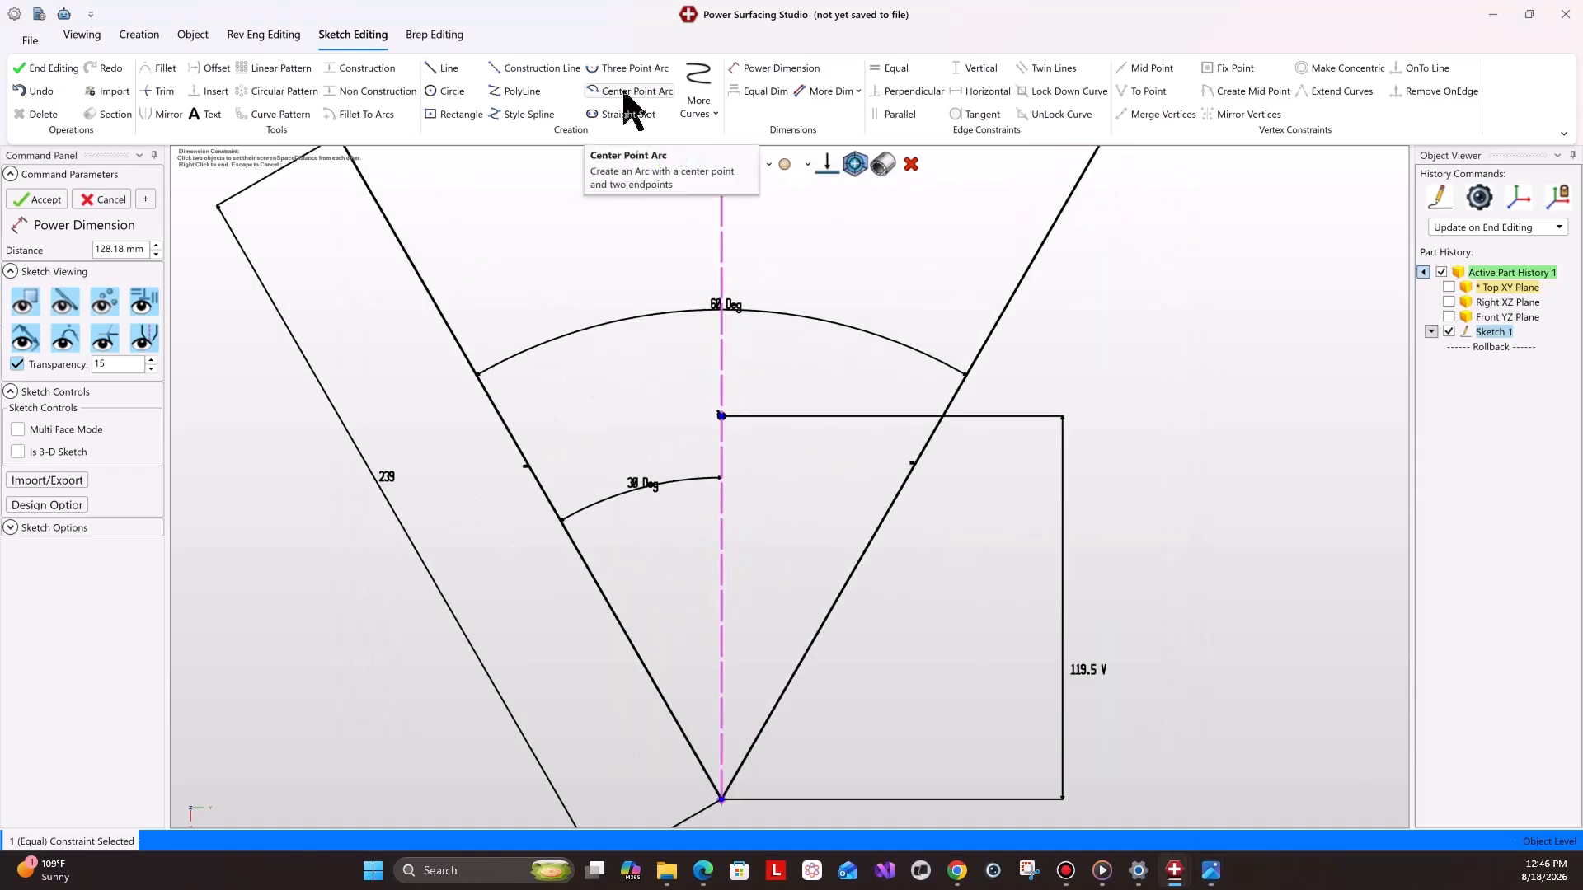
pyautogui.click(632, 91)
pyautogui.click(722, 416)
pyautogui.click(671, 389)
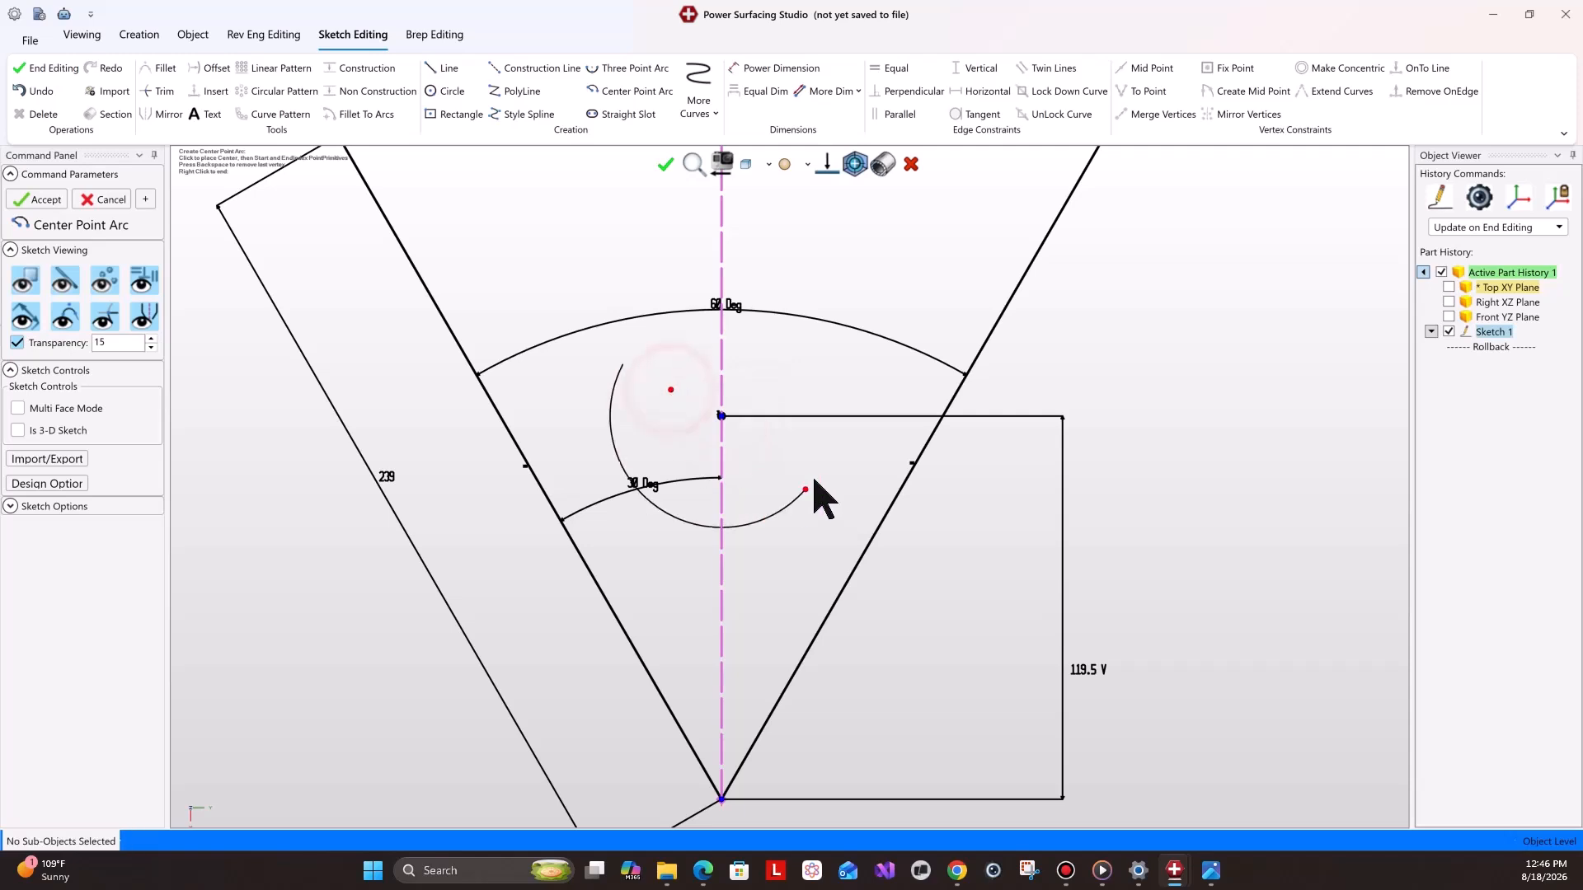
pyautogui.click(803, 390)
# Set the arc's radius to 17 mm.
pyautogui.click(797, 65)
pyautogui.click(776, 412)
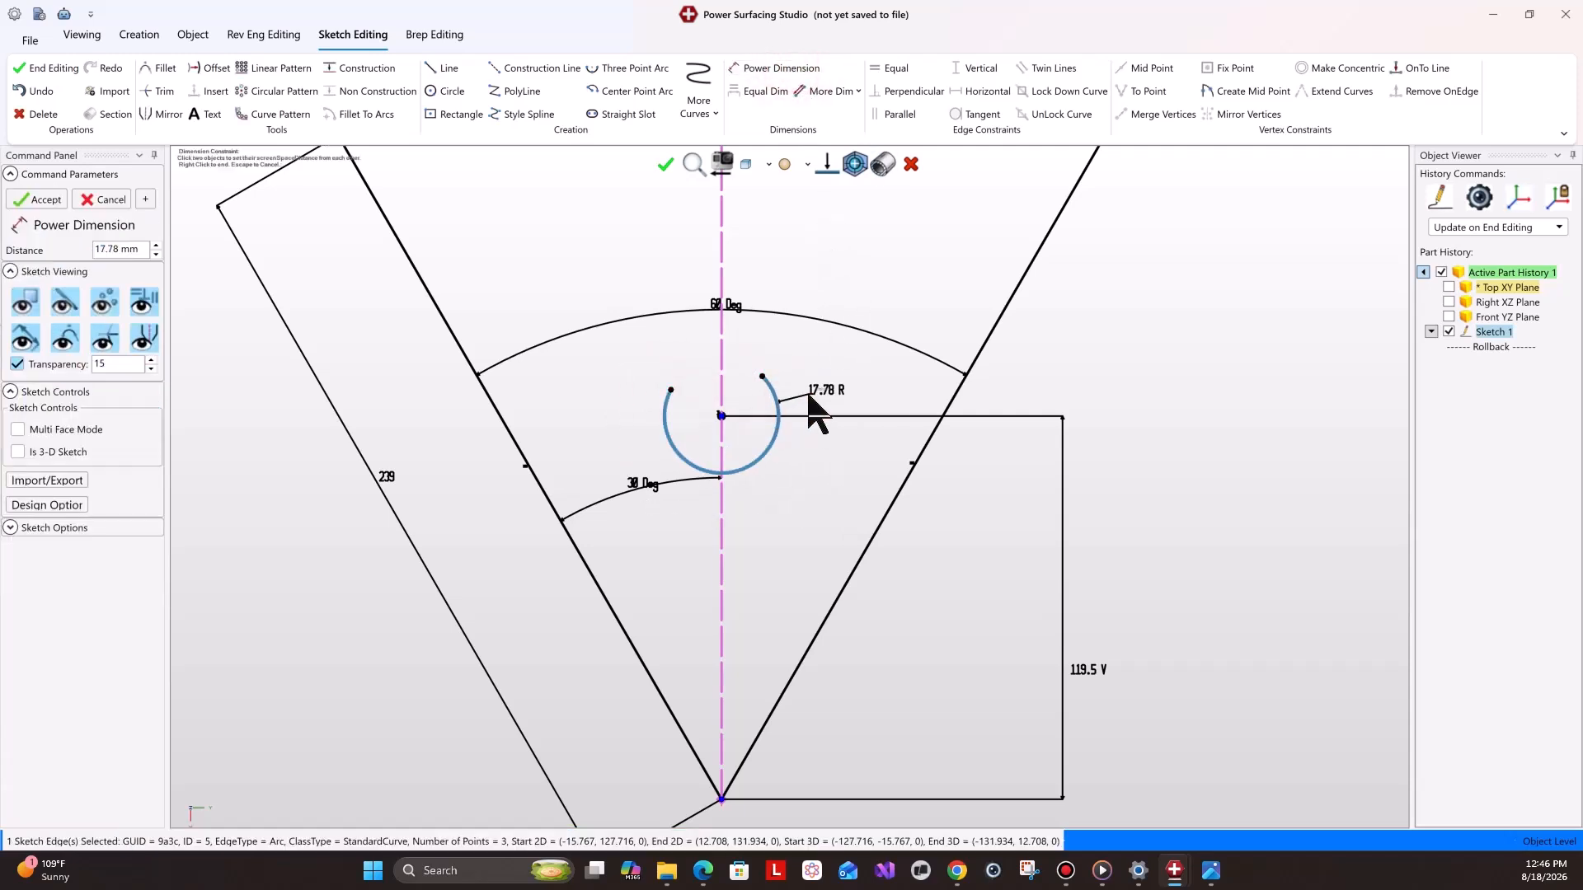
pyautogui.write('17')
pyautogui.press('Return')
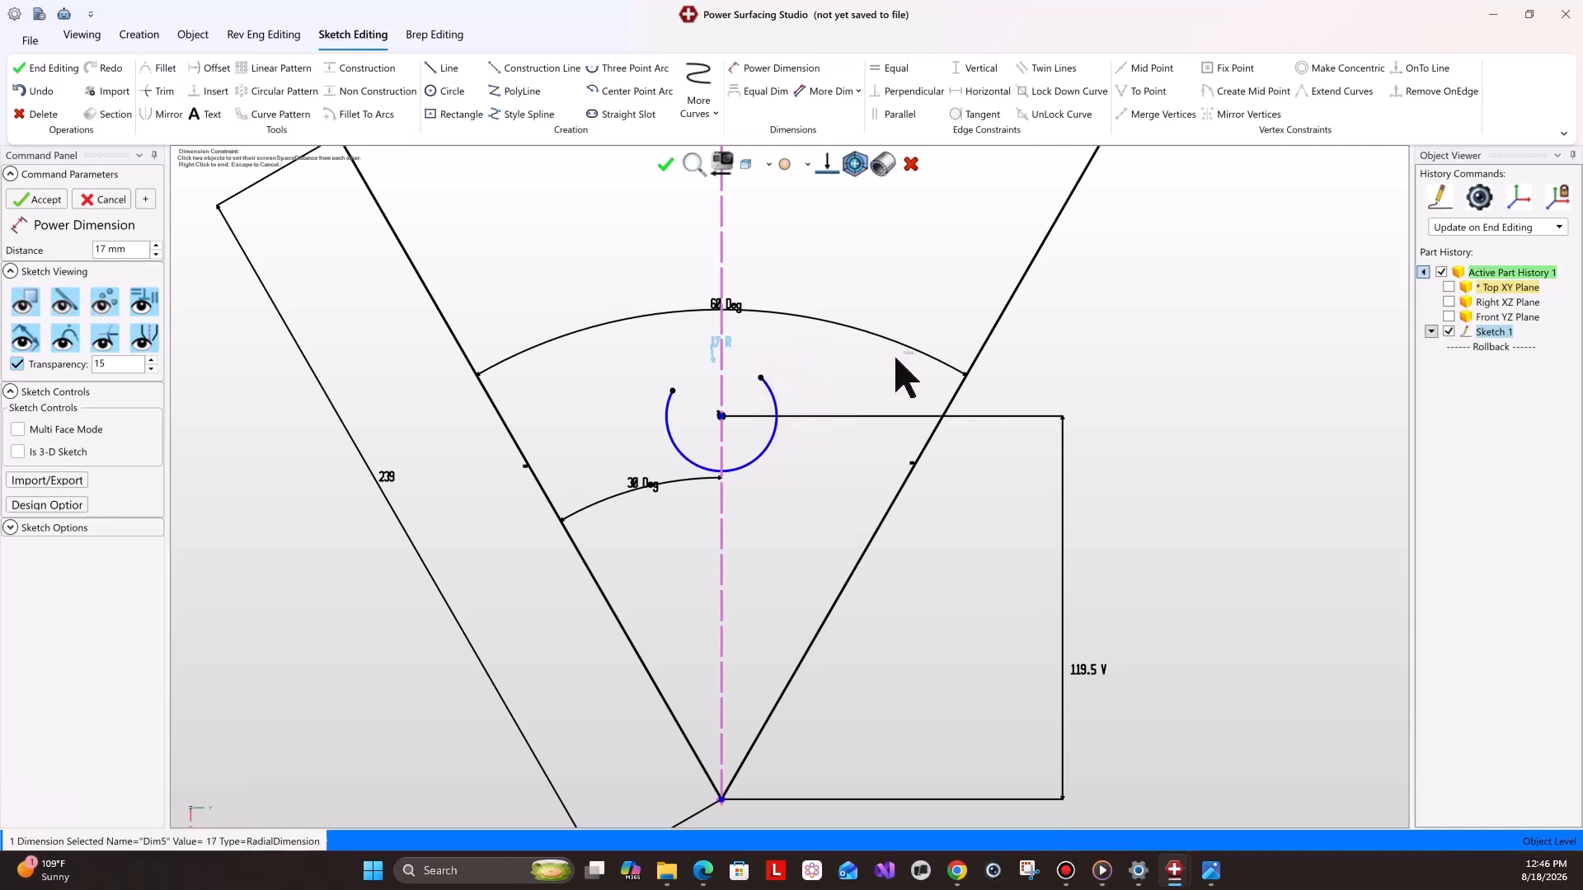
pyautogui.scroll(2, 753, 420)
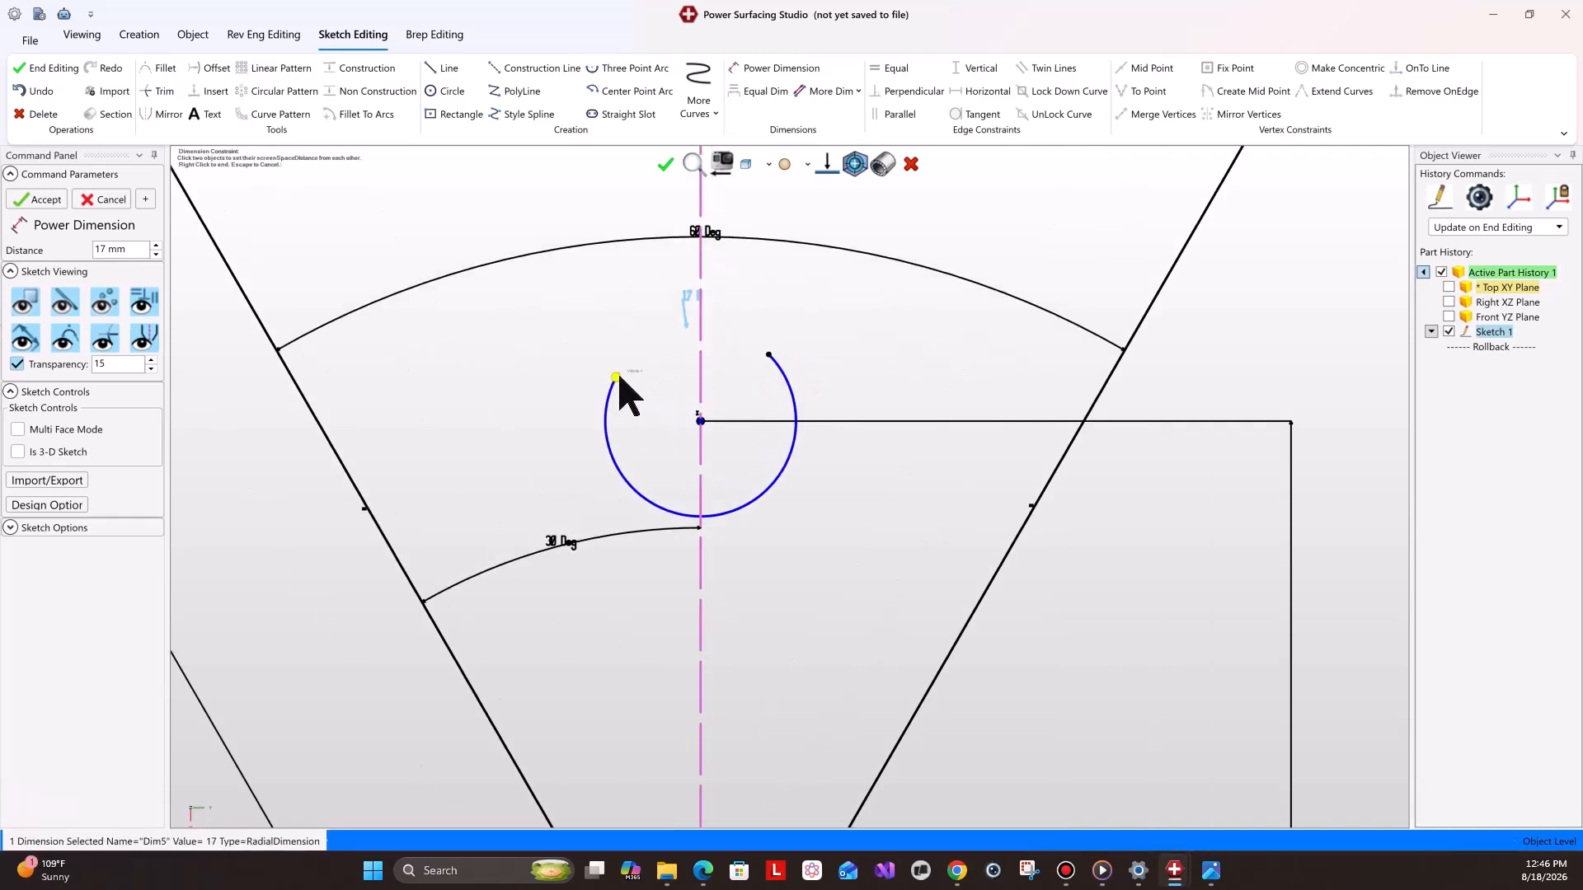
pyautogui.click(618, 378)
pyautogui.keyDown('shift'); pyautogui.click(700, 423); pyautogui.keyUp('shift')
pyautogui.rightClick(671, 434)
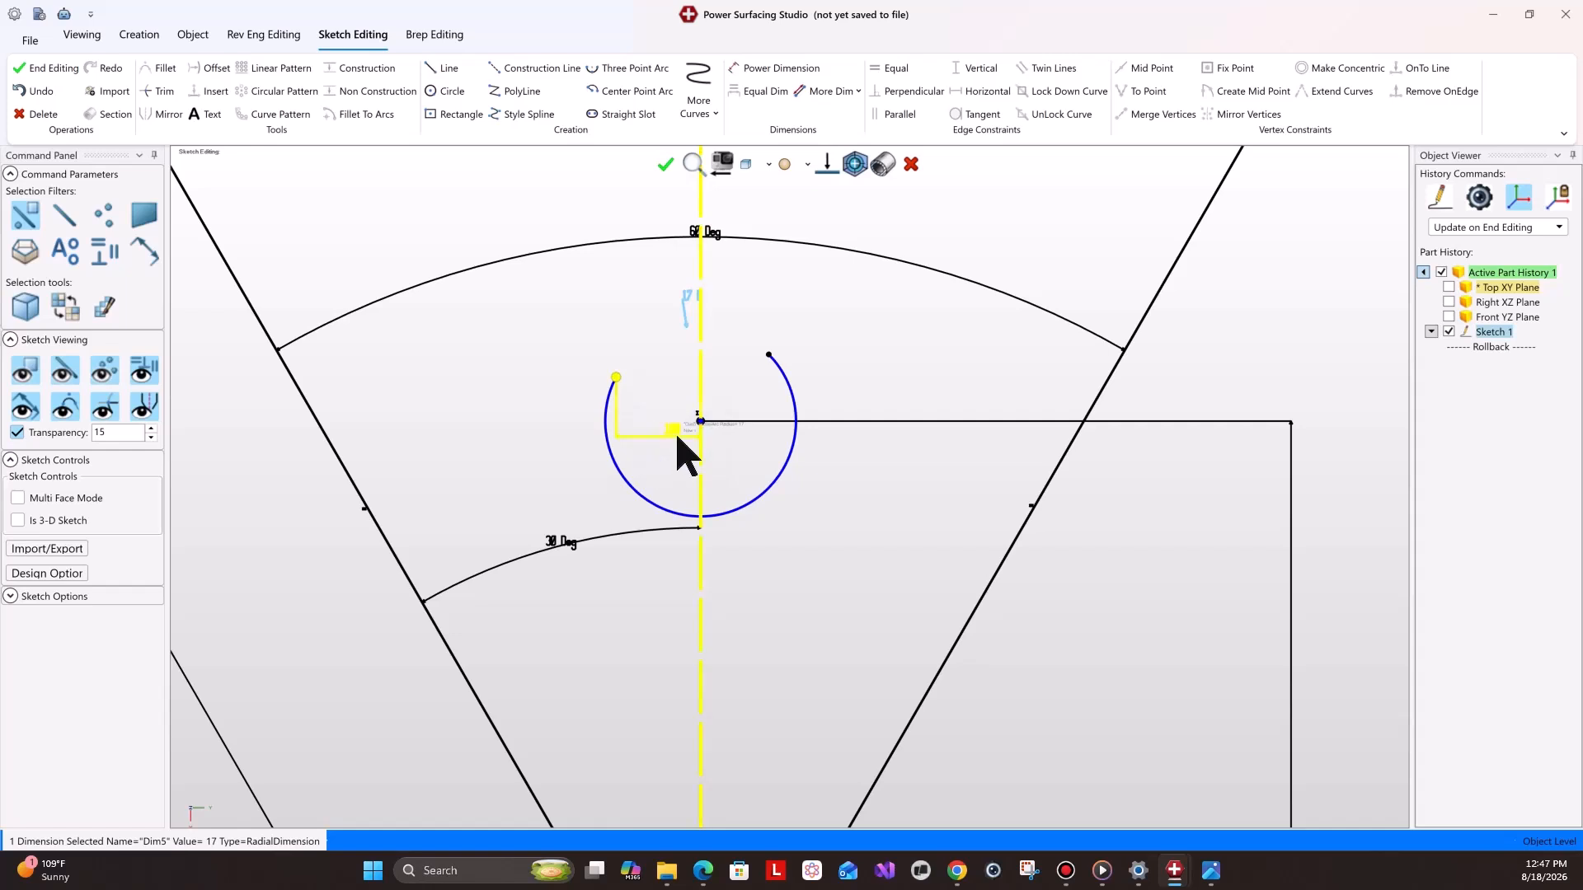
pyautogui.click(677, 436)
pyautogui.press('Delete')
# Constrain both arc endpoints horizontal with the arc's center, making it a downward half circle.
pyautogui.click(617, 379)
pyautogui.keyDown('shift'); pyautogui.click(700, 421); pyautogui.keyUp('shift')
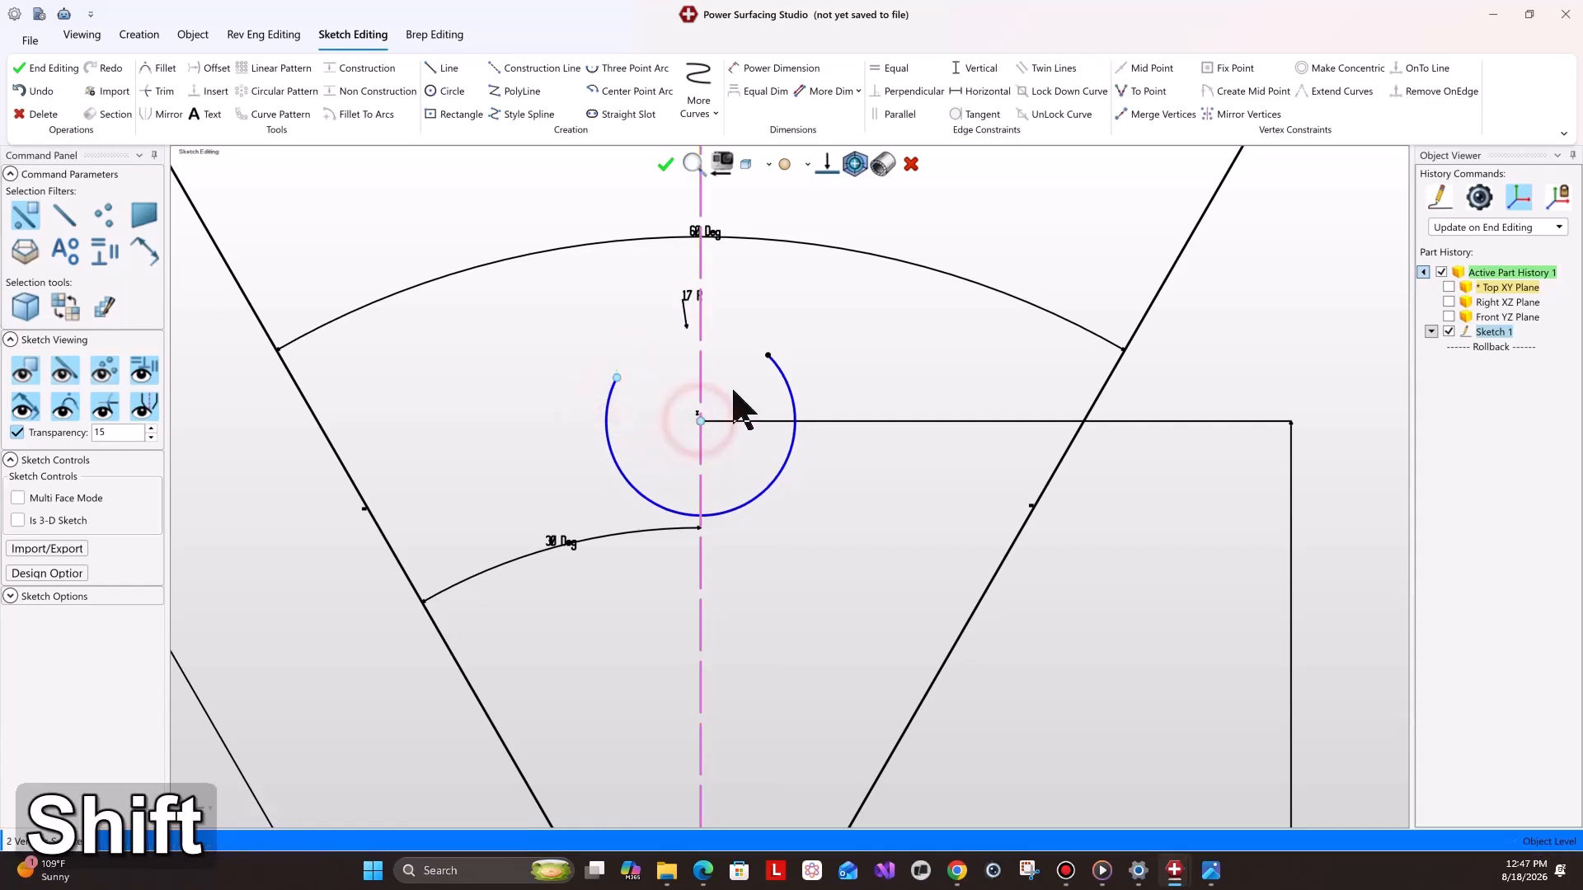
pyautogui.keyDown('shift'); pyautogui.click(767, 356); pyautogui.keyUp('shift')
pyautogui.click(974, 93)
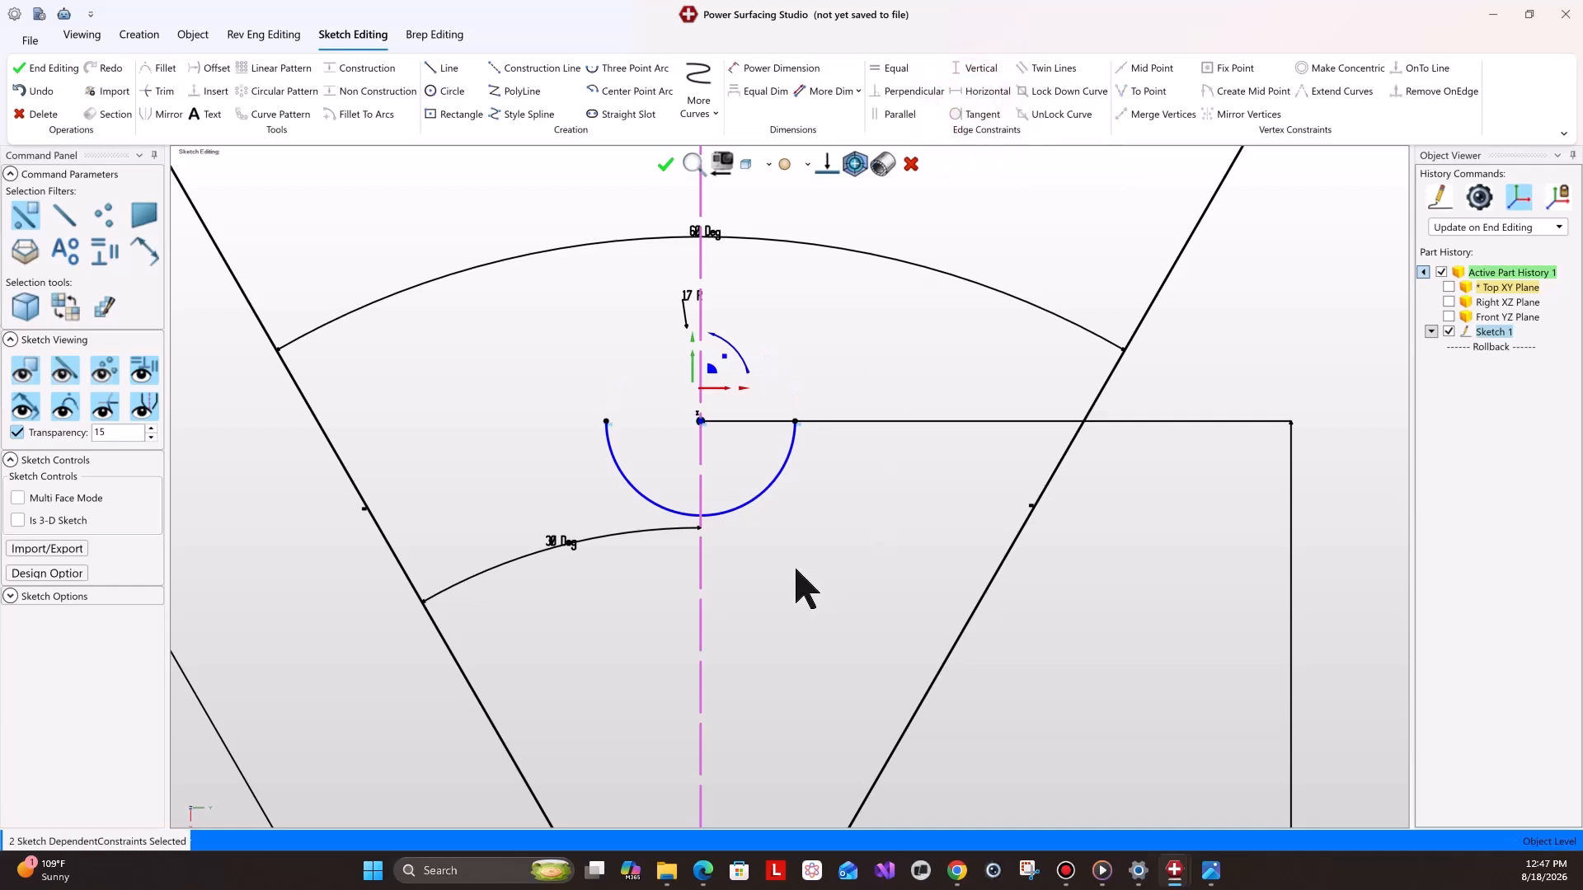
# Draw two lines upward from the half circle's endpoints, each about 75 mm long.
pyautogui.scroll(-3, 793, 597)
pyautogui.moveTo(1211, 870)
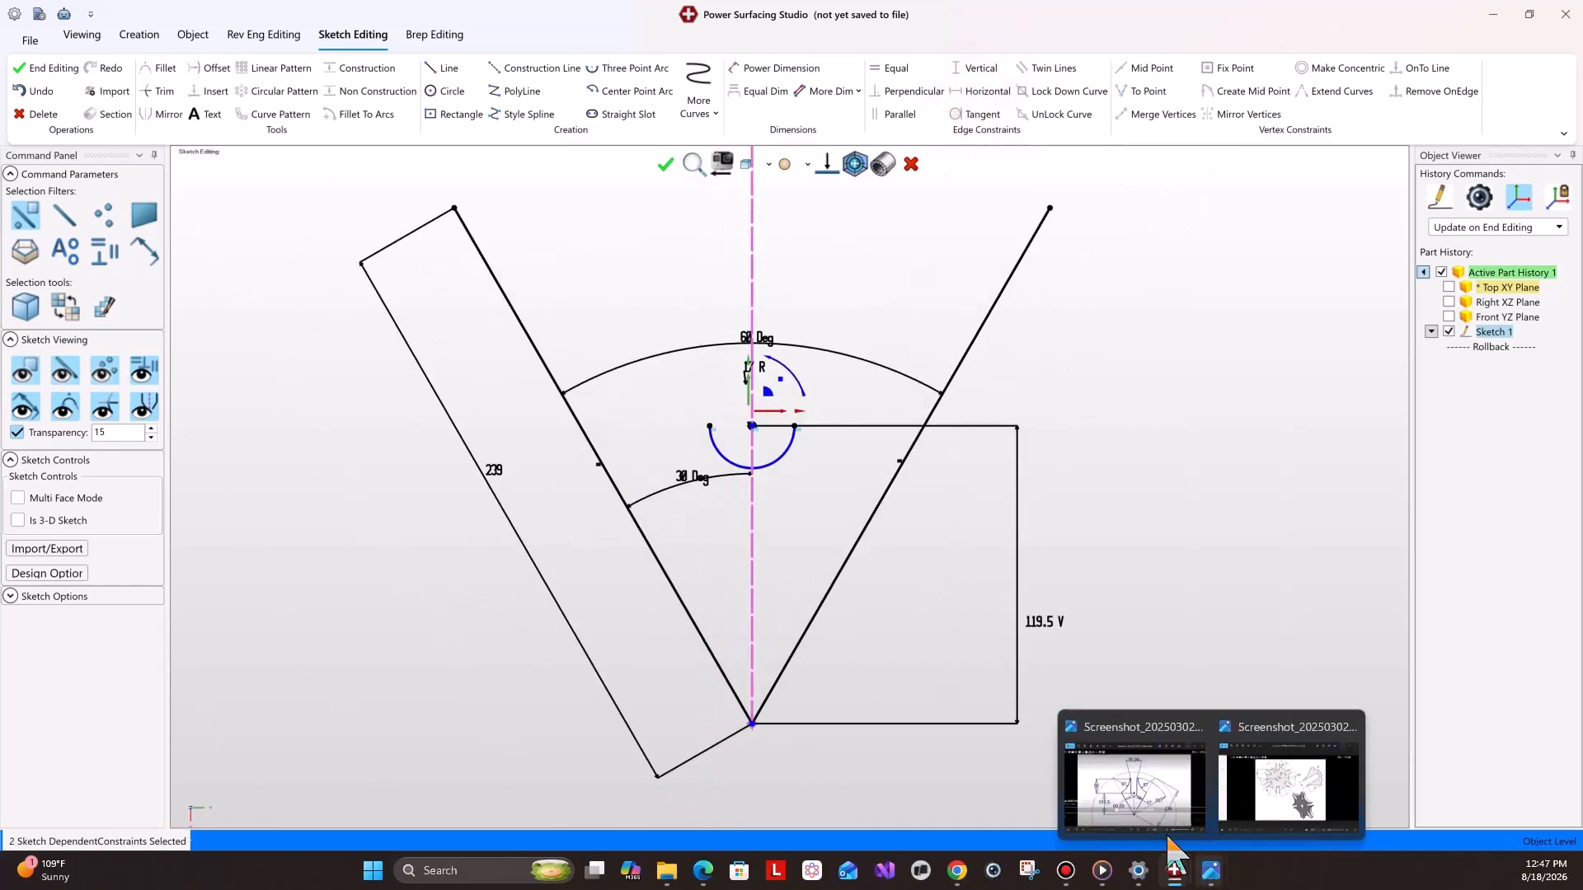
pyautogui.click(1152, 804)
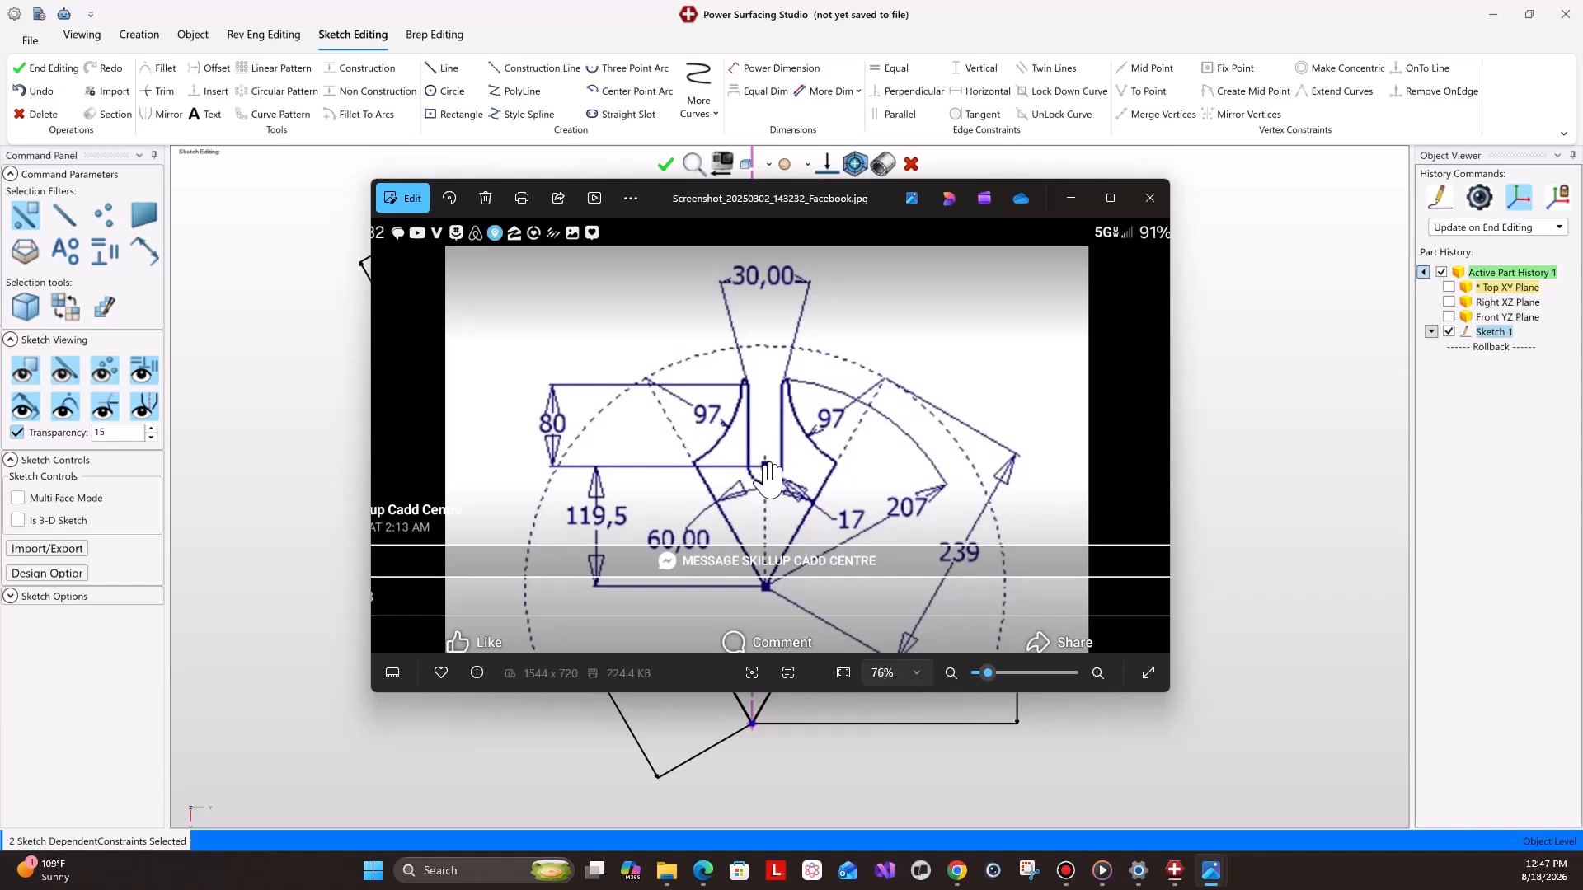
pyautogui.click(1252, 263)
pyautogui.scroll(3, 777, 407)
pyautogui.click(445, 67)
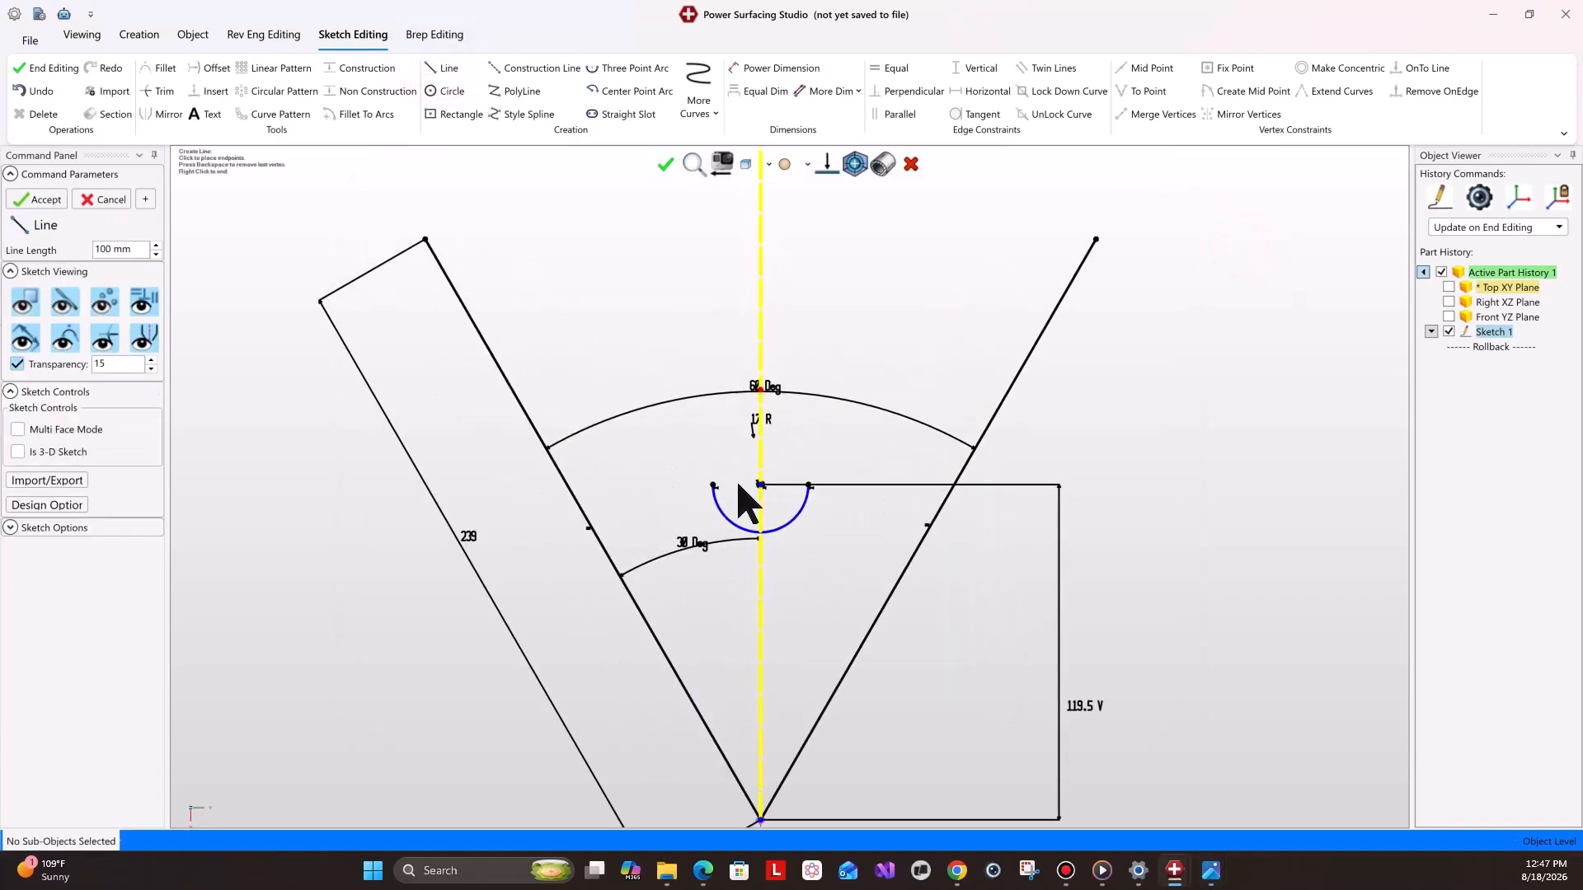
pyautogui.click(713, 486)
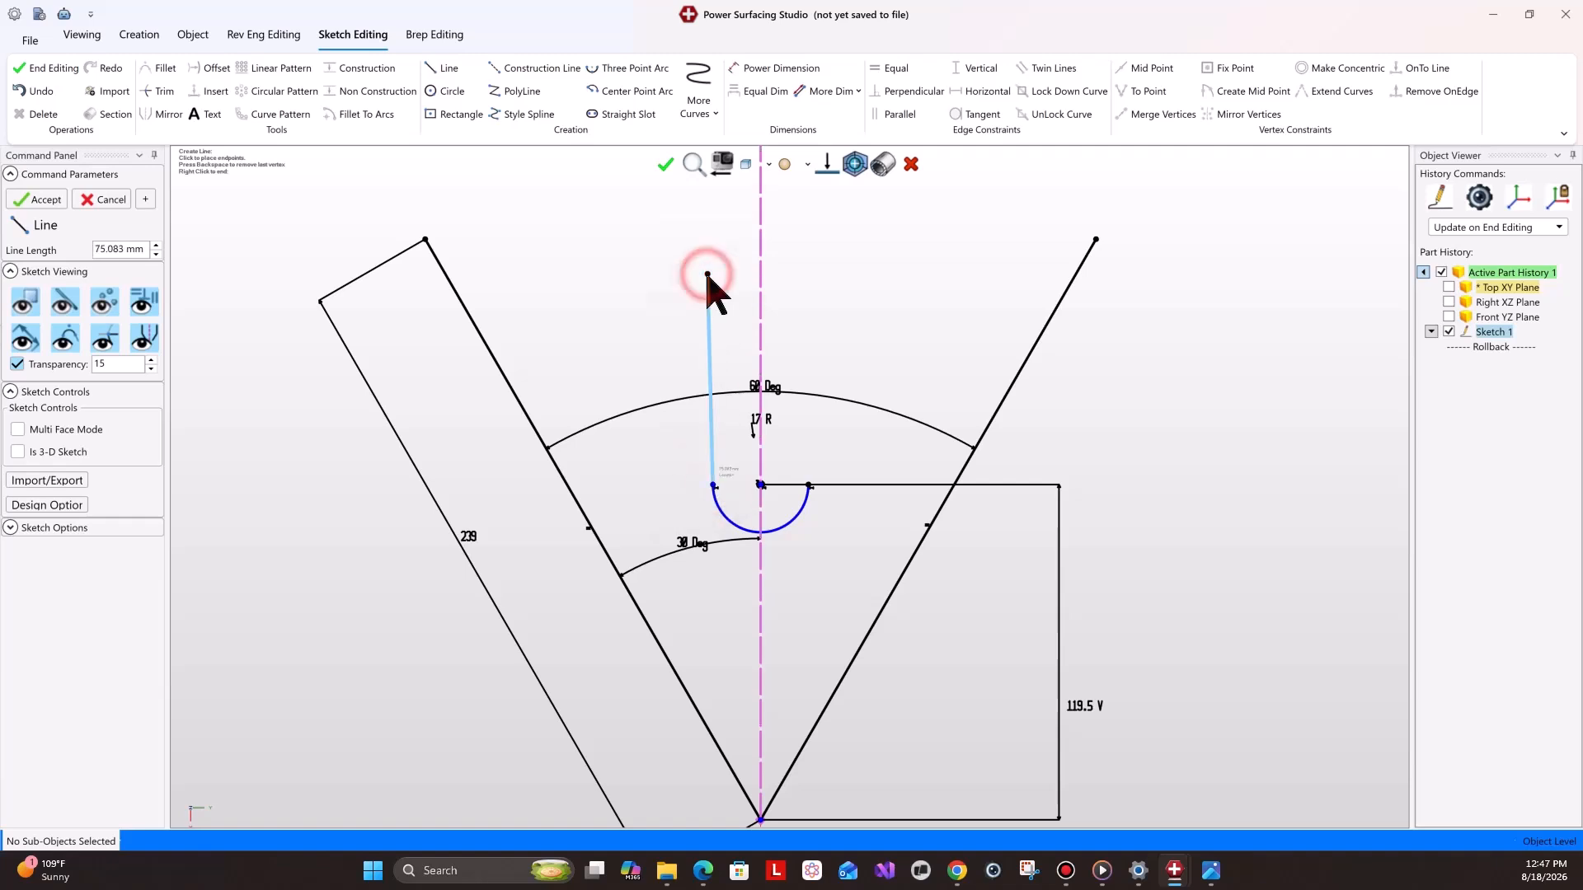
pyautogui.click(707, 274)
pyautogui.click(808, 485)
pyautogui.click(809, 274)
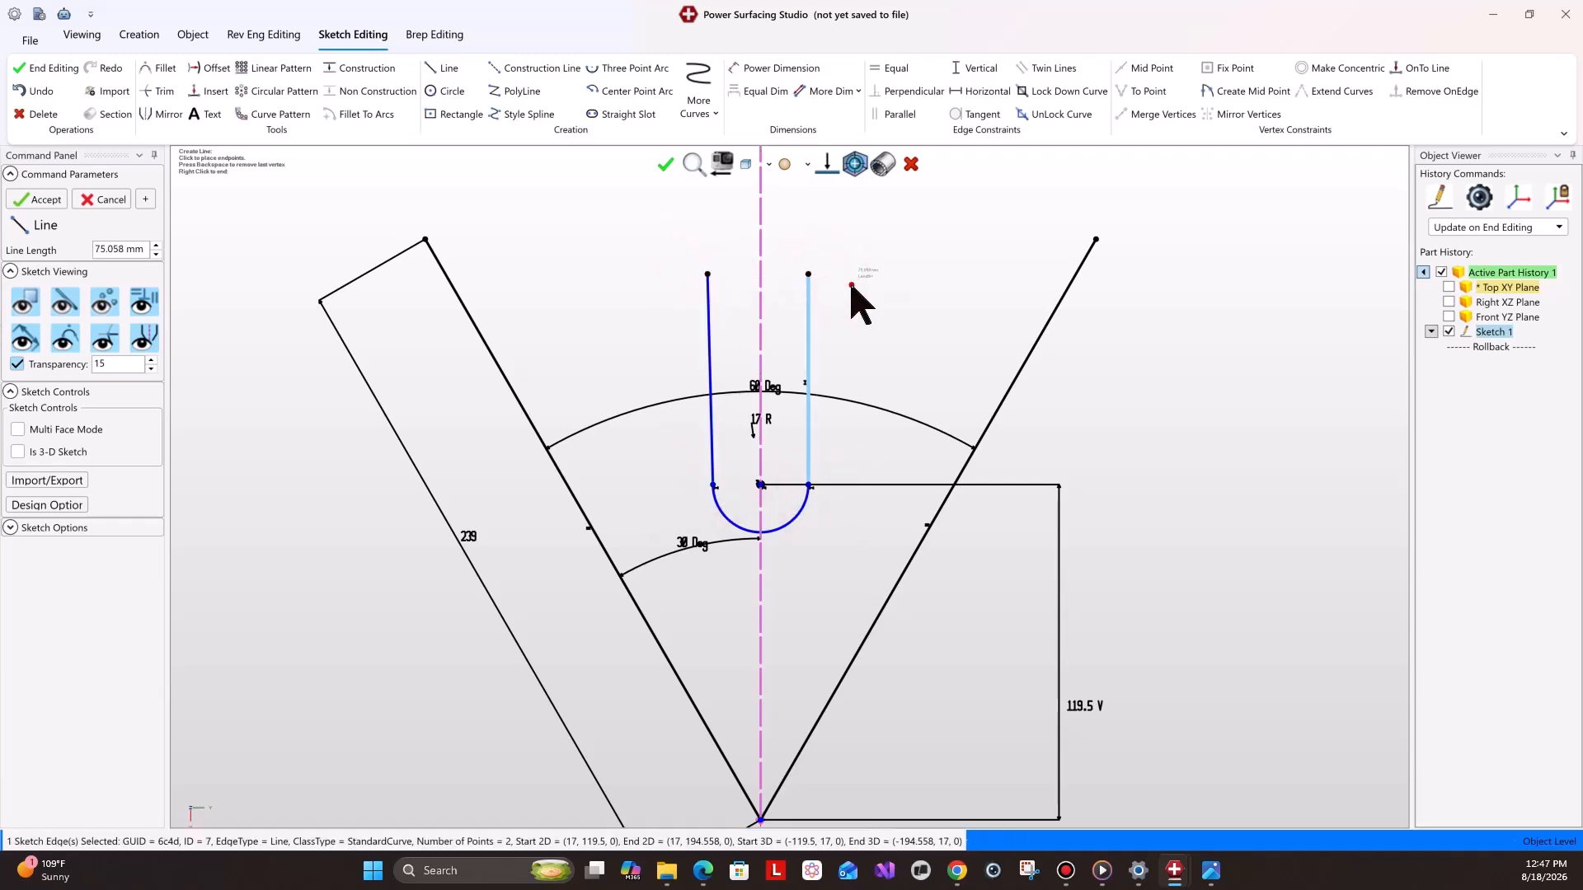
pyautogui.rightClick(851, 286)
# Constrain the left slot line vertical and dimension the right slot line's length to 80 mm.
pyautogui.click(709, 342)
pyautogui.click(978, 67)
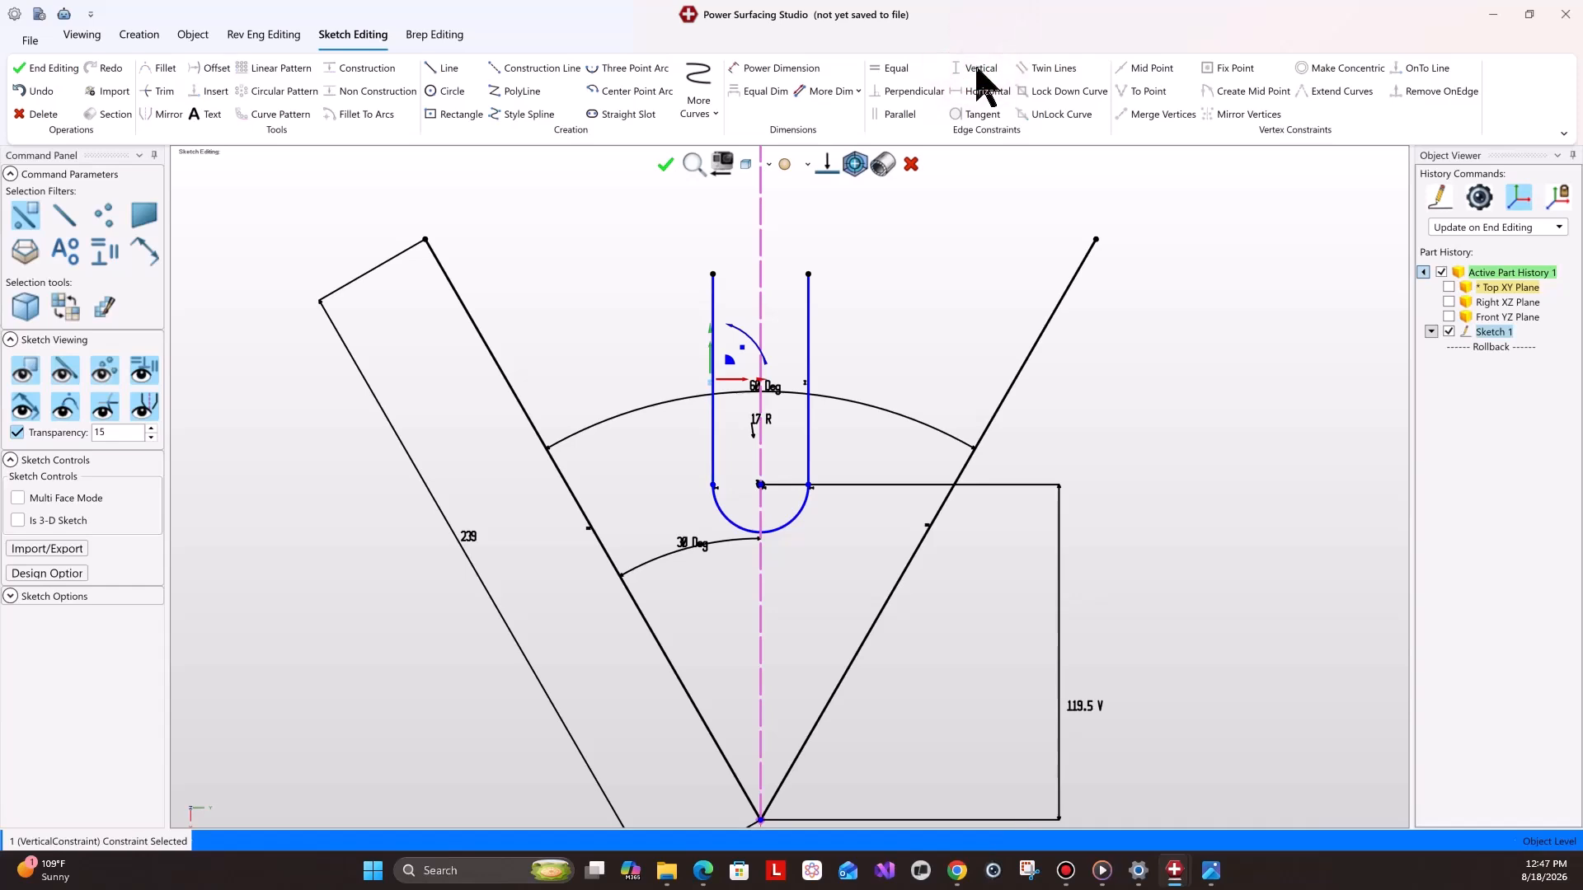
pyautogui.click(771, 72)
pyautogui.click(808, 355)
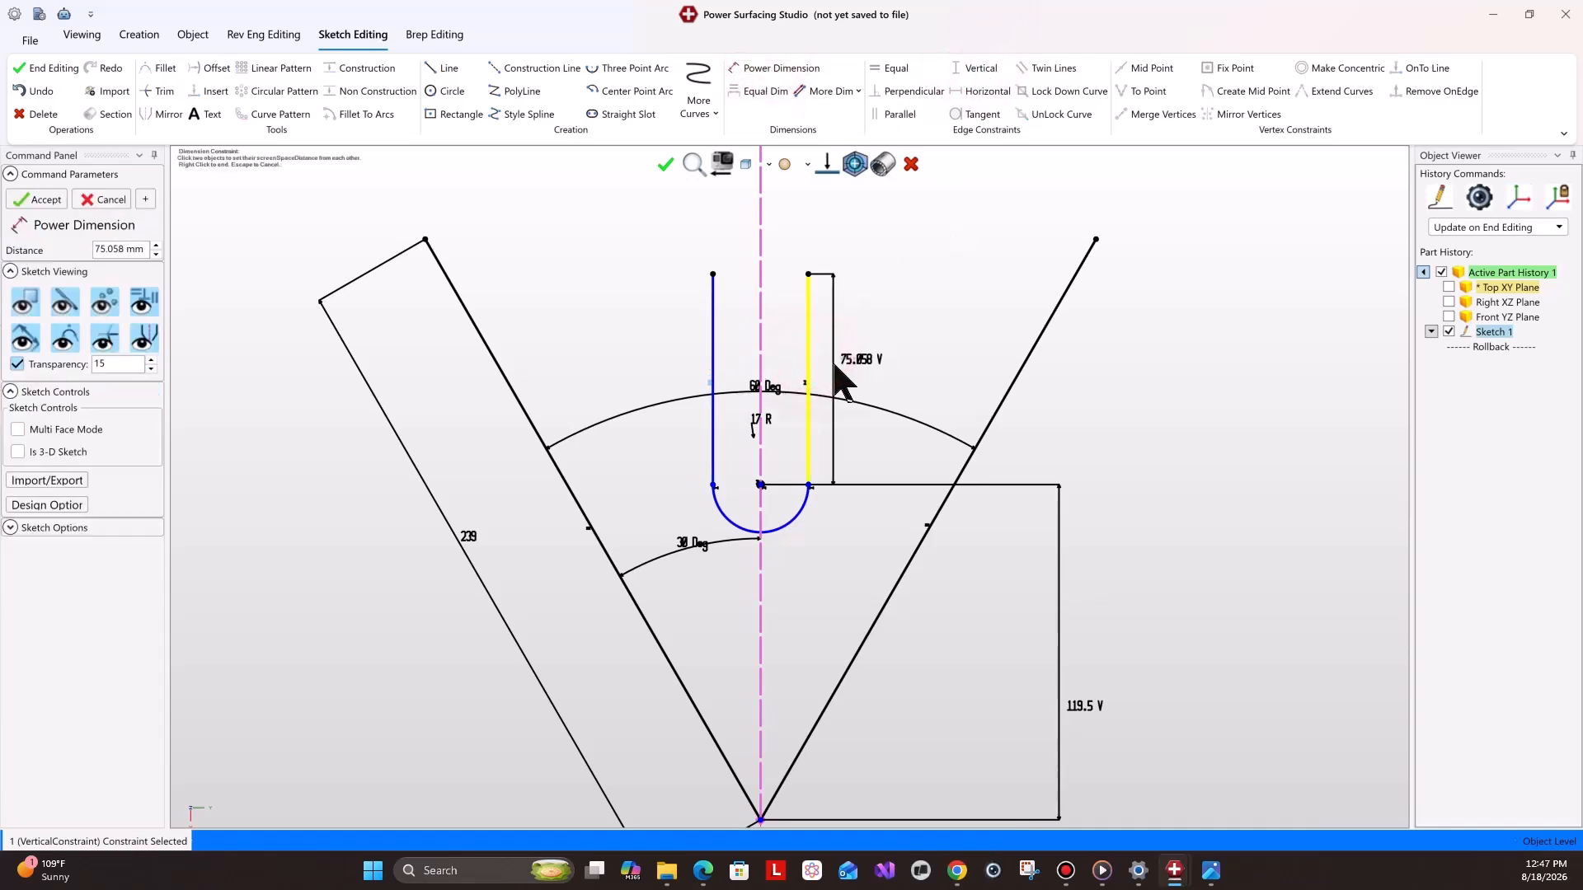
pyautogui.write('80')
pyautogui.press('Return')
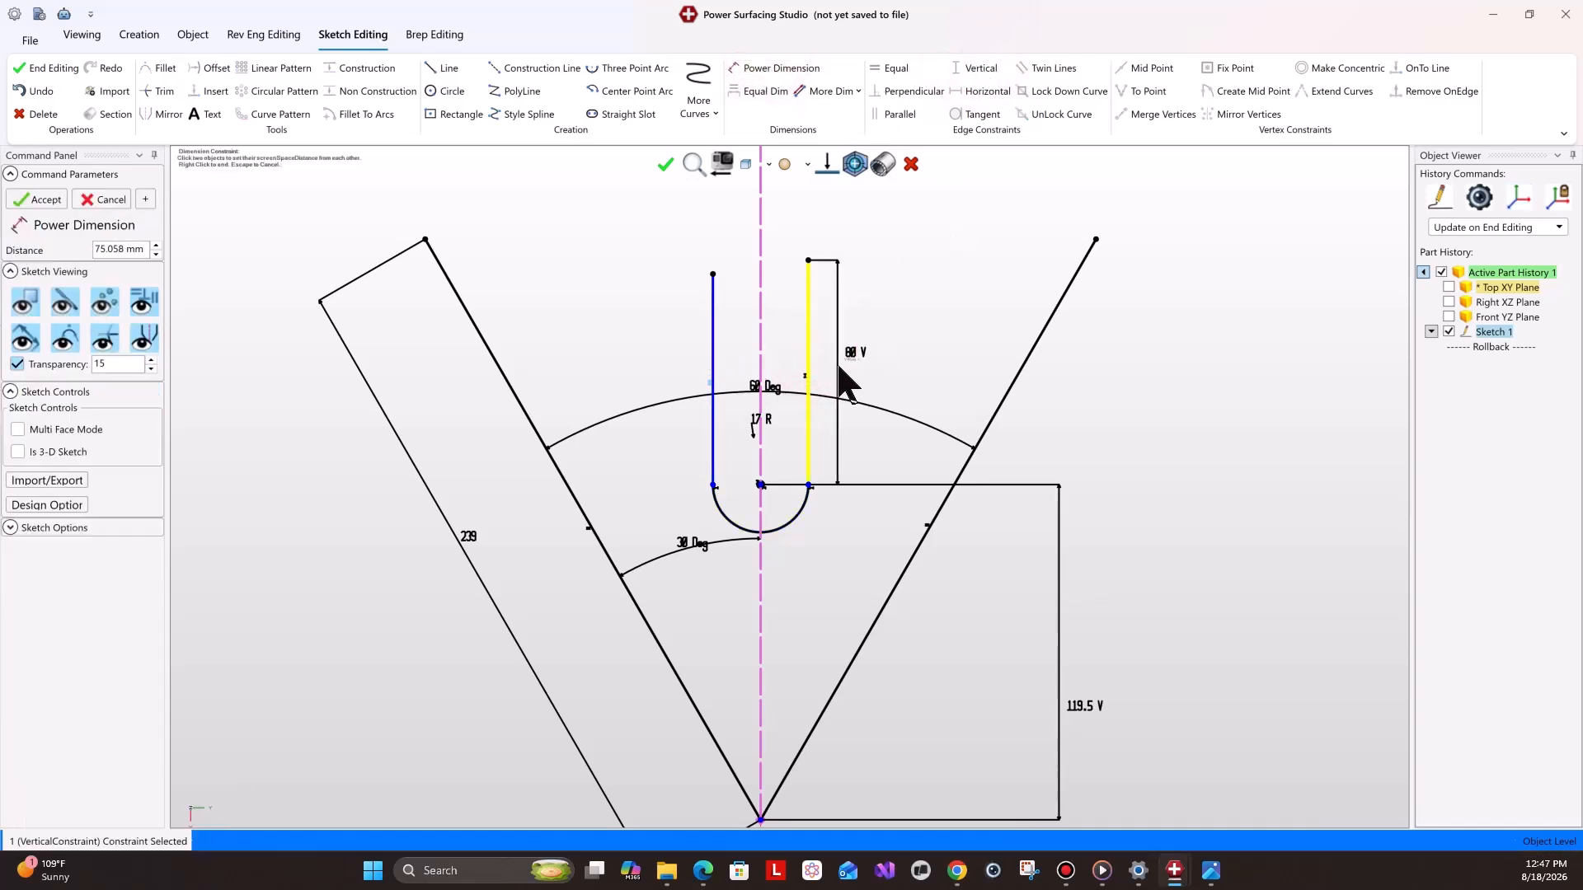
pyautogui.rightClick(839, 361)
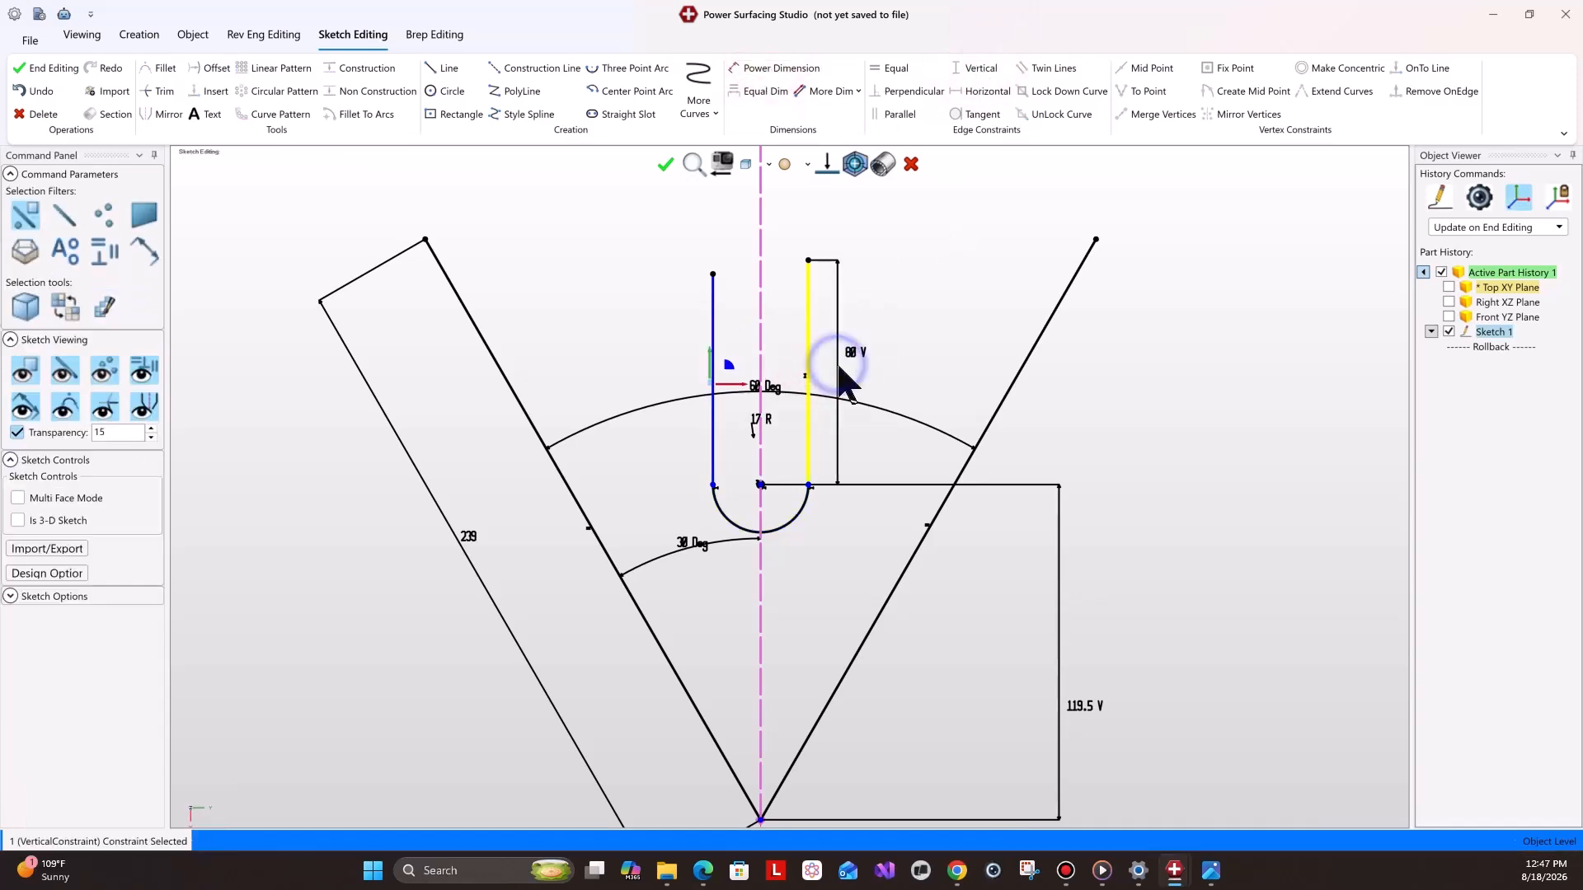
# Make the two slot lines equal in length.
pyautogui.click(807, 330)
pyautogui.keyDown('shift'); pyautogui.click(714, 345); pyautogui.keyUp('shift')
pyautogui.click(892, 70)
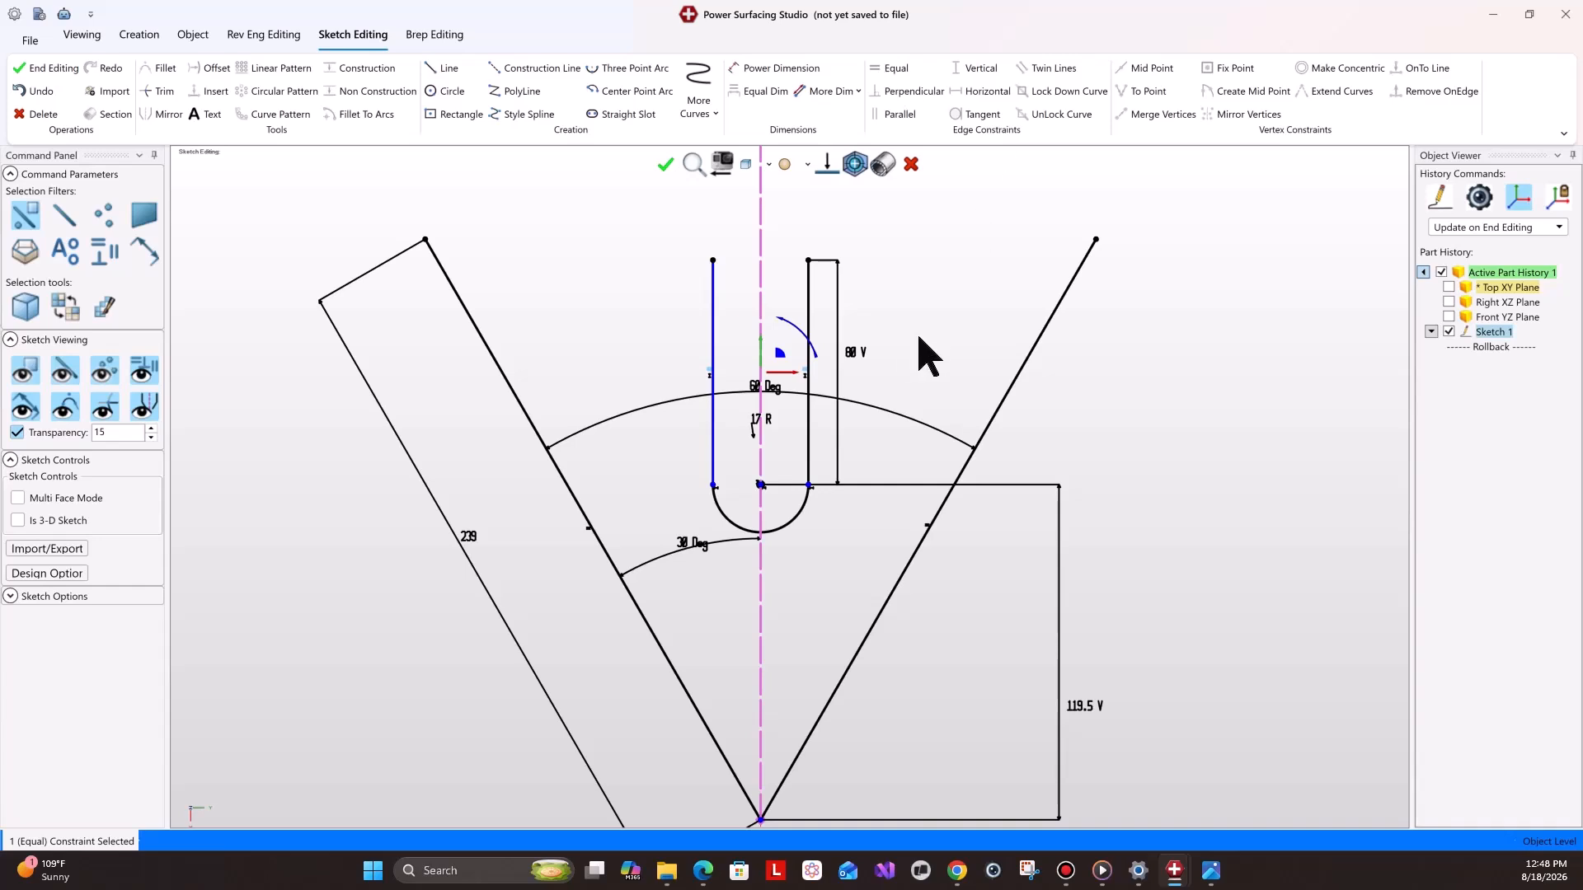
# Draw a center point arc centered on the upper end of the left slanted boundary line, crossing that line.
pyautogui.moveTo(1212, 866)
pyautogui.click(1165, 803)
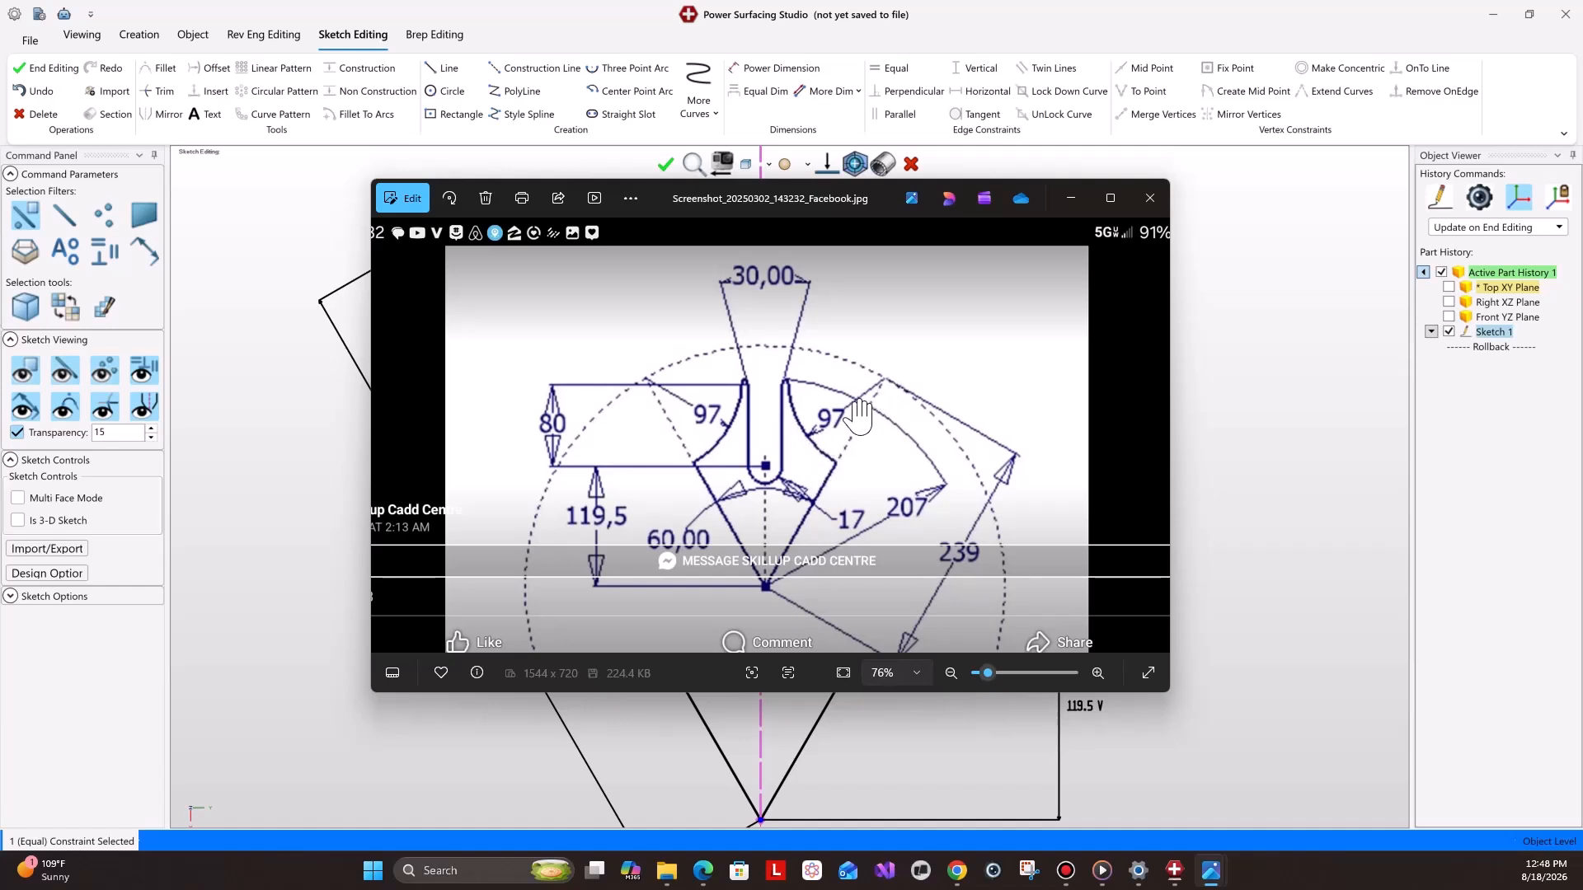
pyautogui.click(1260, 459)
pyautogui.scroll(-3, 682, 325)
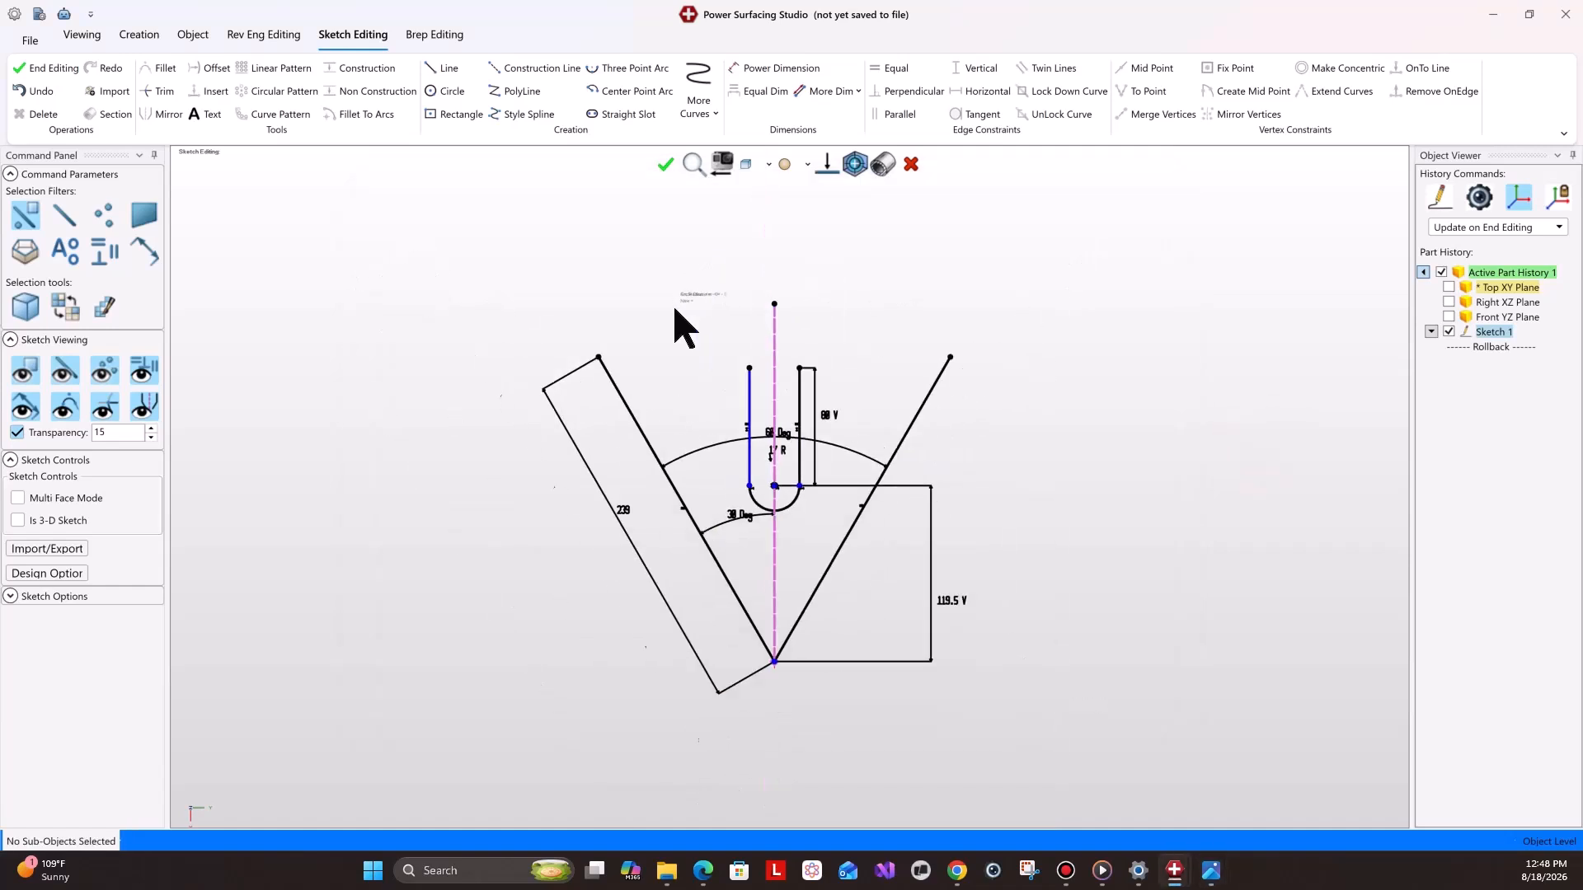
pyautogui.click(635, 90)
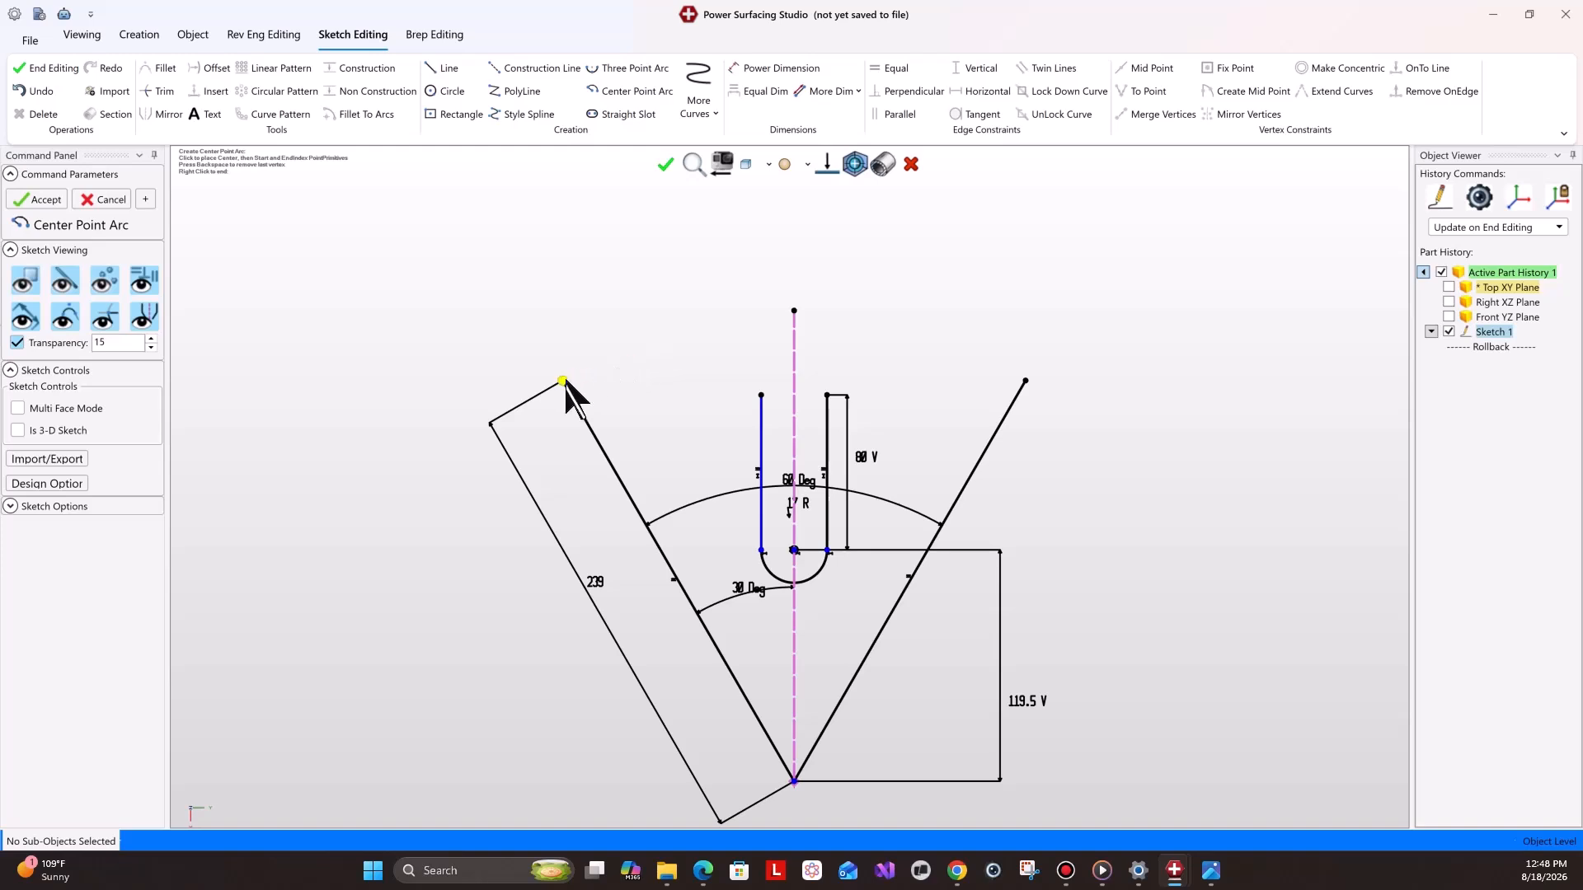
pyautogui.click(663, 291)
pyautogui.click(512, 561)
pyautogui.moveTo(653, 455); pyautogui.dragTo(714, 369, button='right')
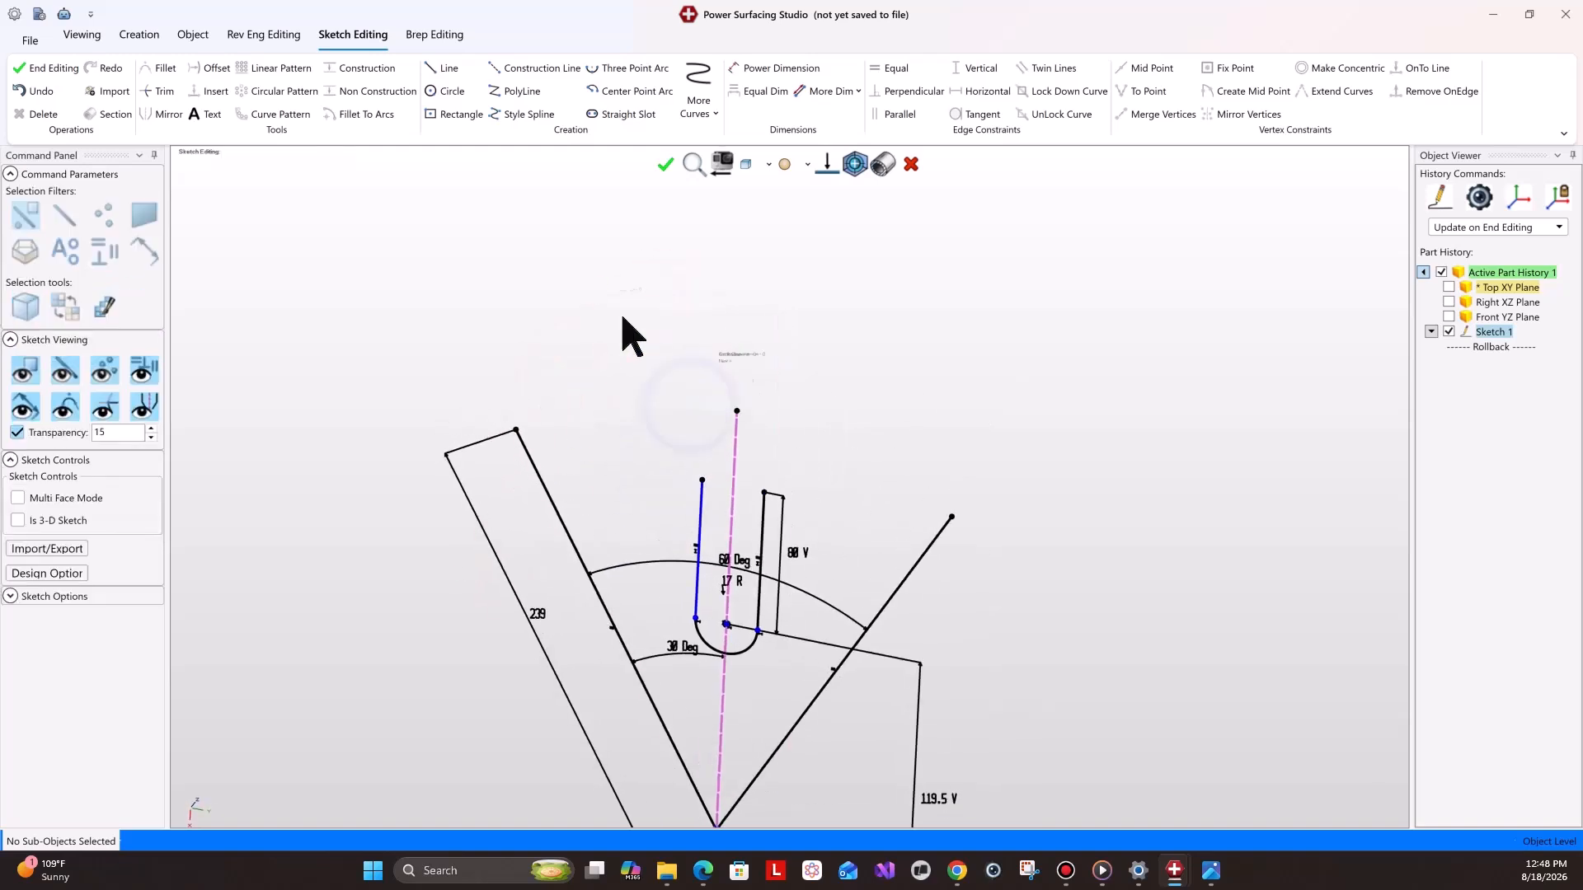
pyautogui.click(855, 164)
pyautogui.click(634, 91)
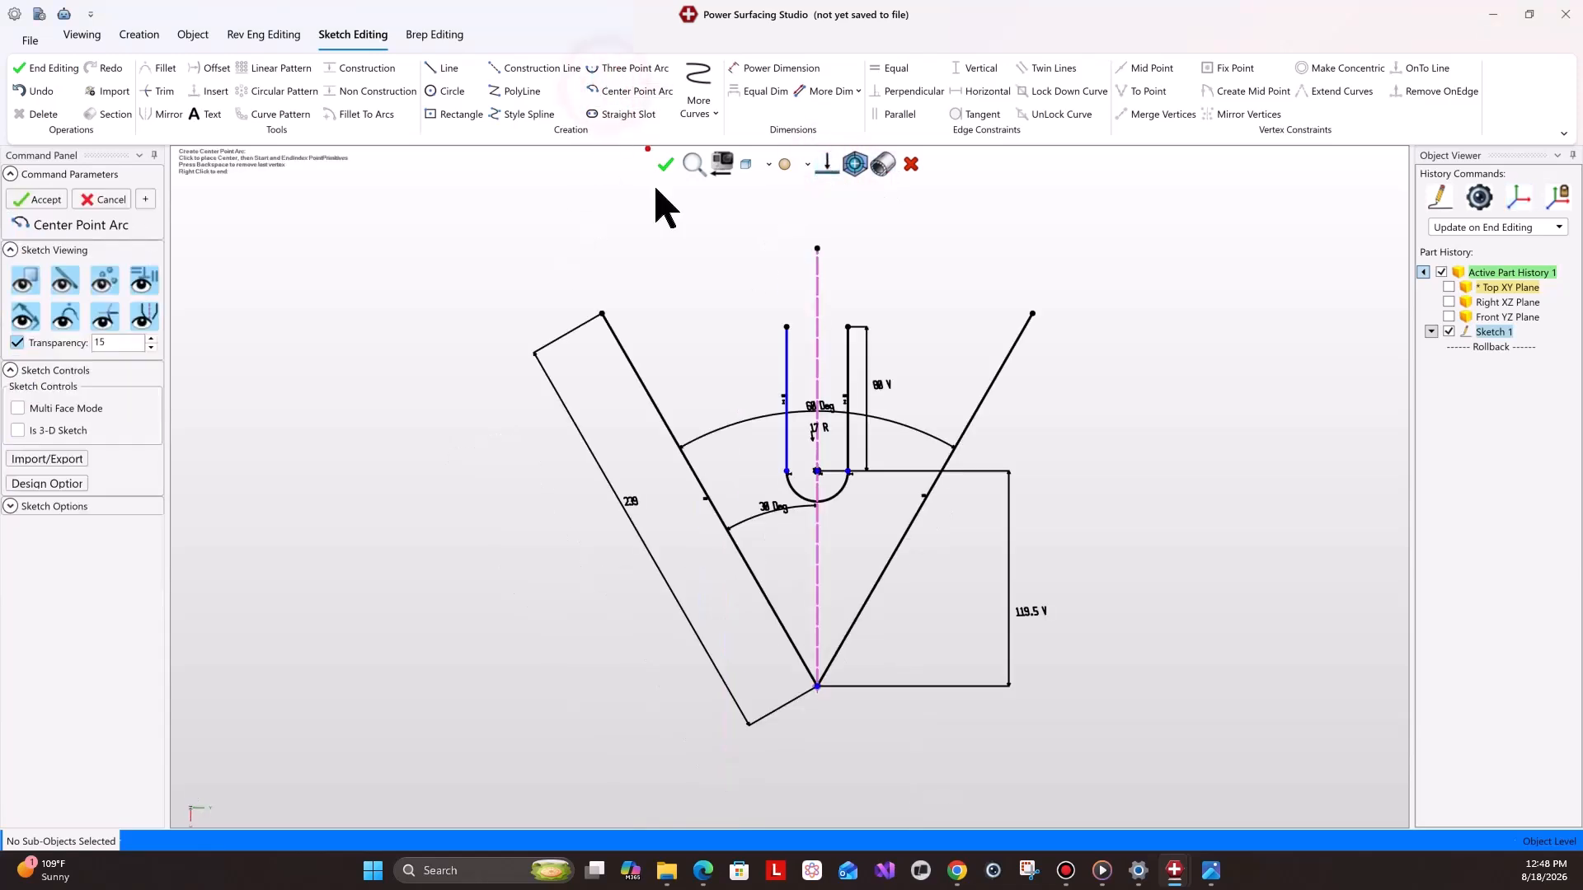
pyautogui.click(602, 314)
pyautogui.click(690, 240)
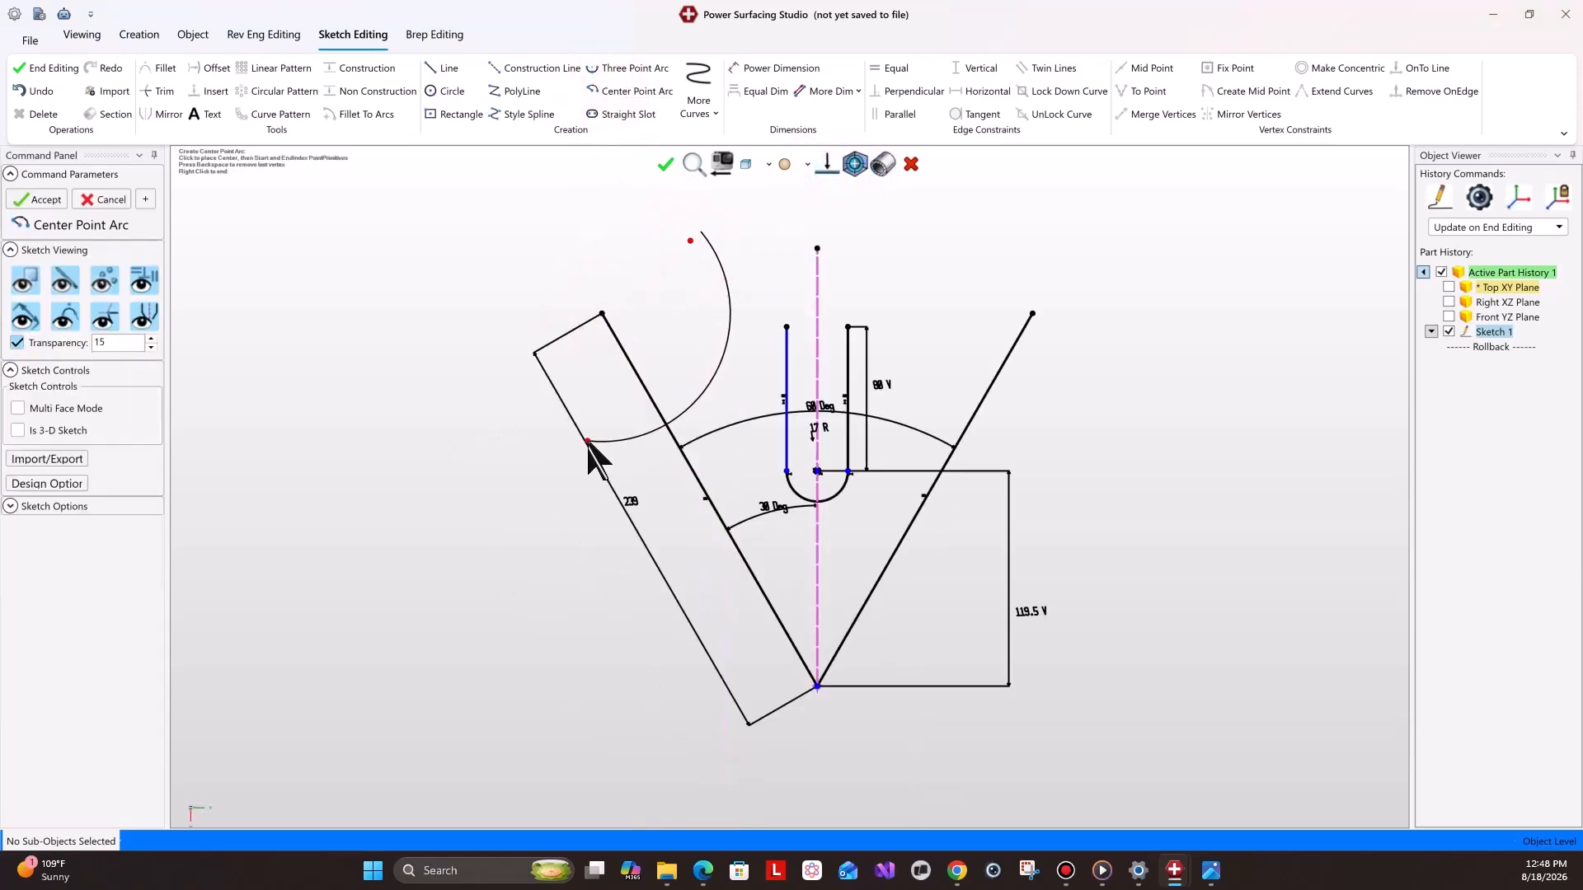
pyautogui.click(559, 444)
pyautogui.rightClick(548, 485)
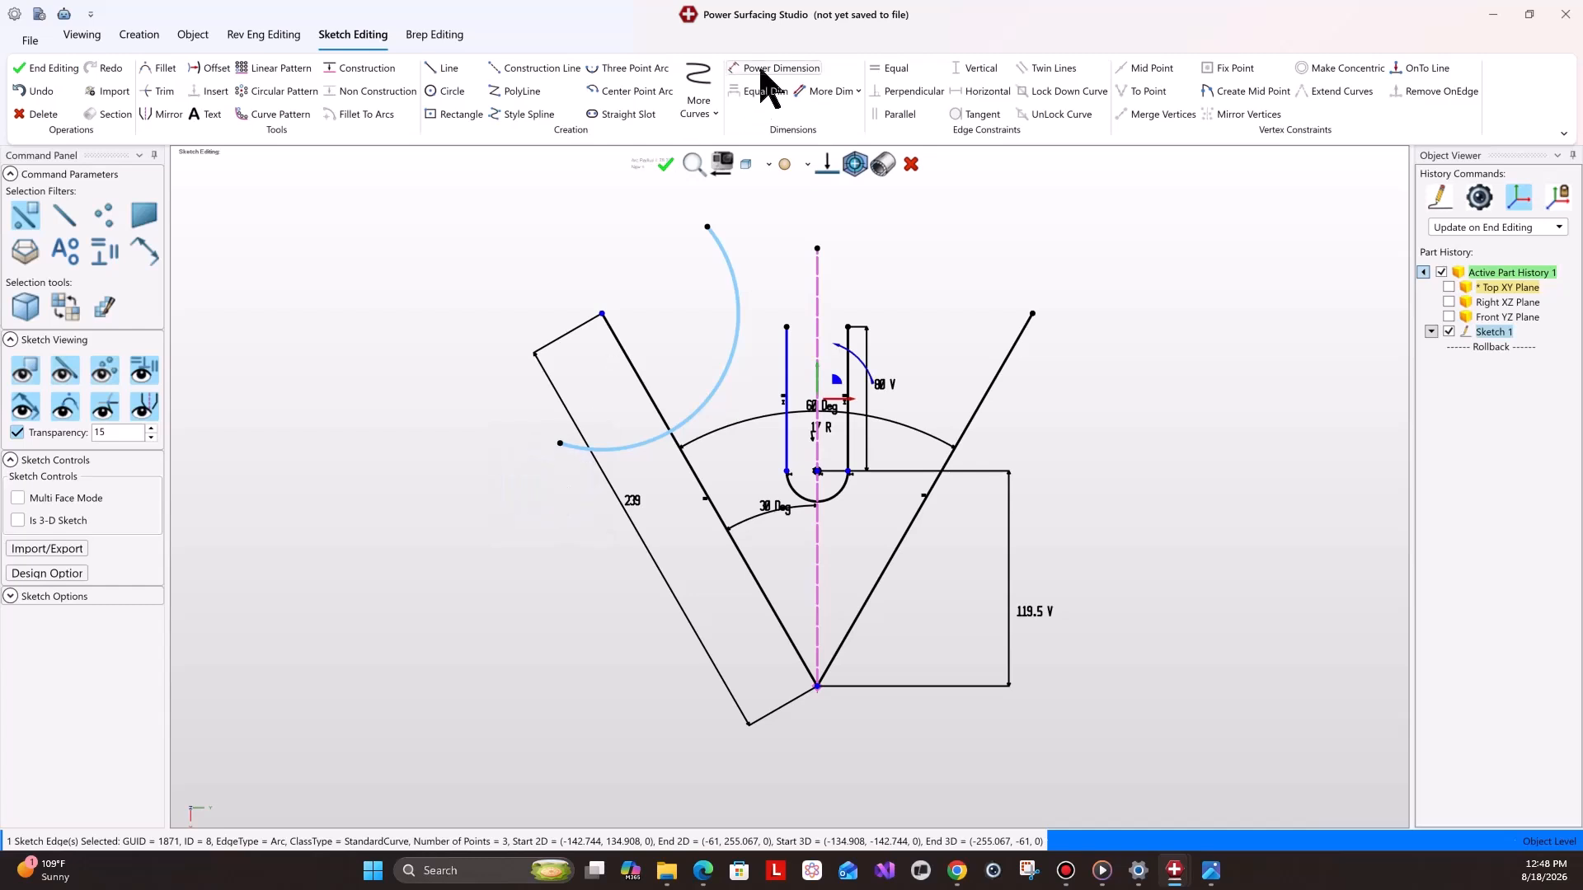
# Dimension the new arc's radius as 97 mm.
pyautogui.click(763, 69)
pyautogui.moveTo(1210, 870)
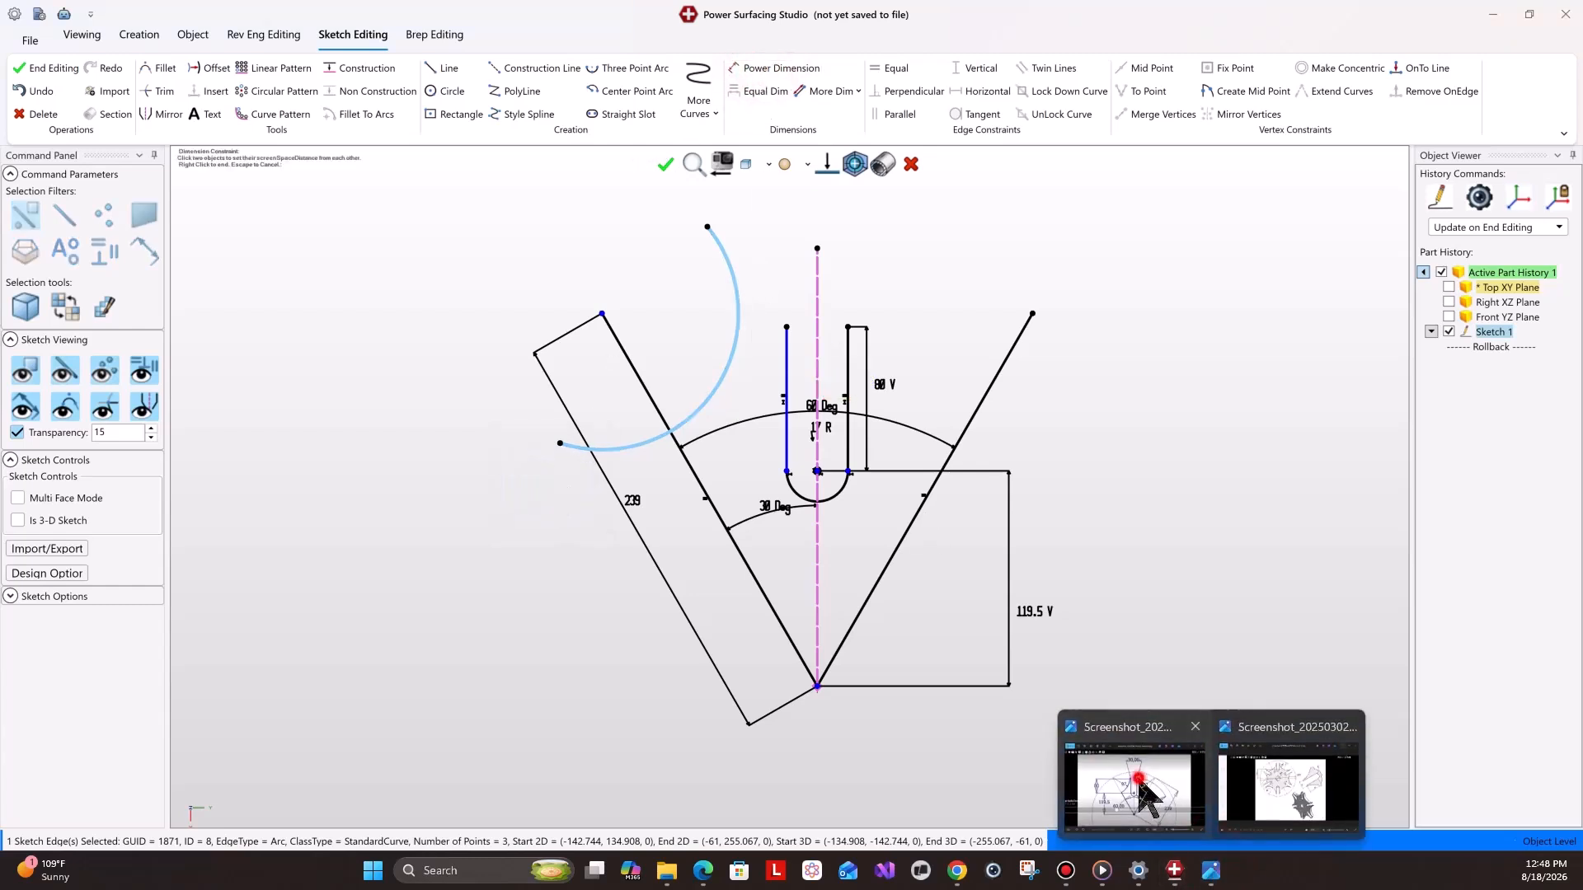
pyautogui.click(1150, 793)
pyautogui.click(1219, 413)
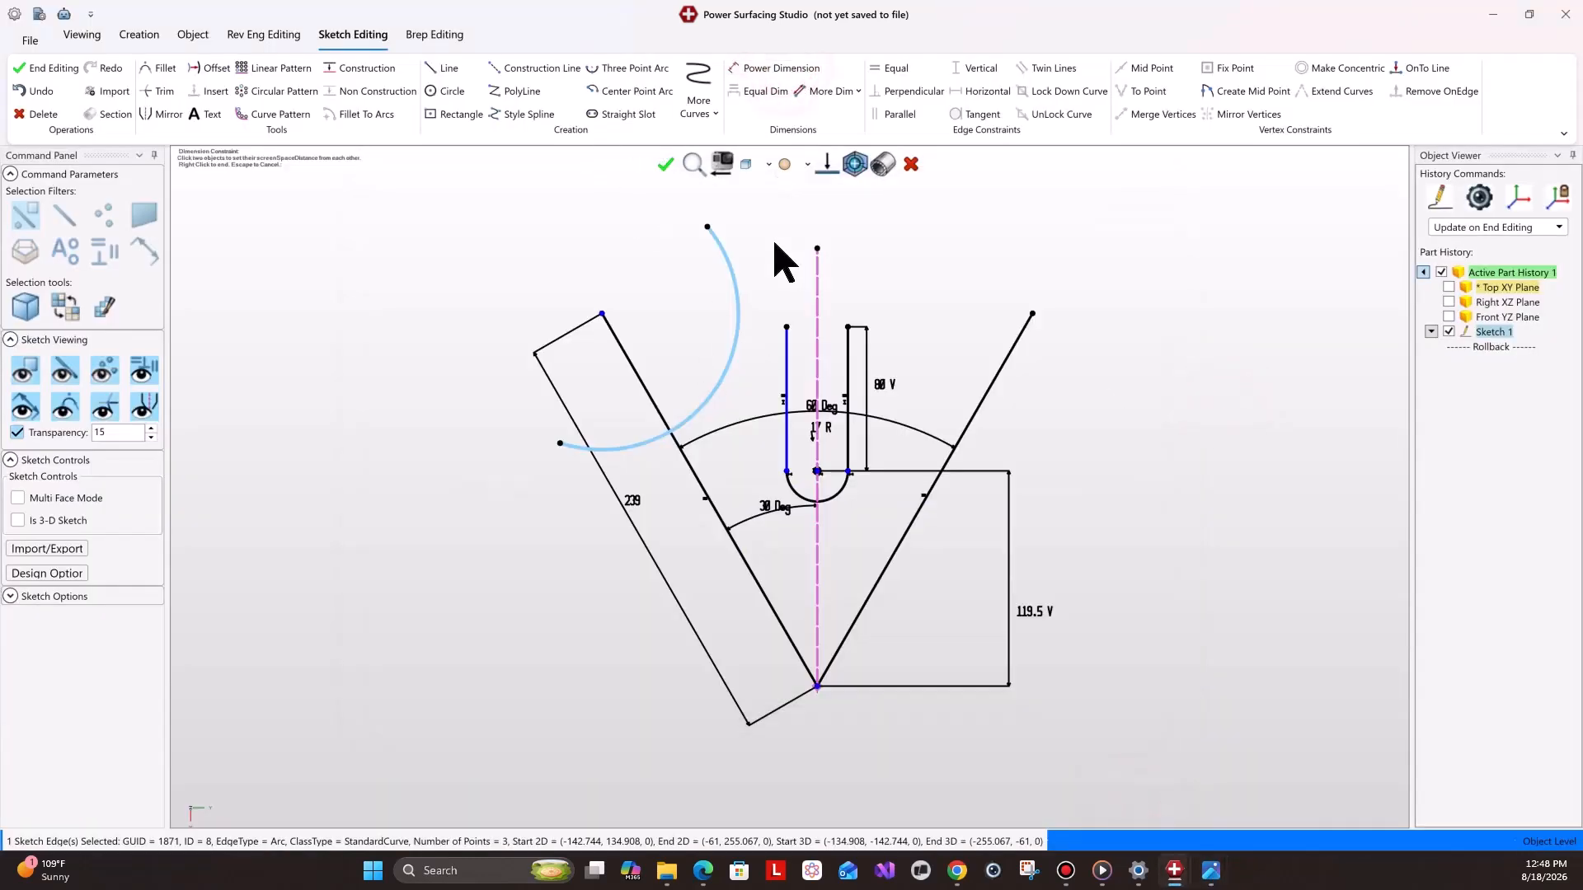
pyautogui.click(727, 260)
pyautogui.write('97')
pyautogui.press('Return')
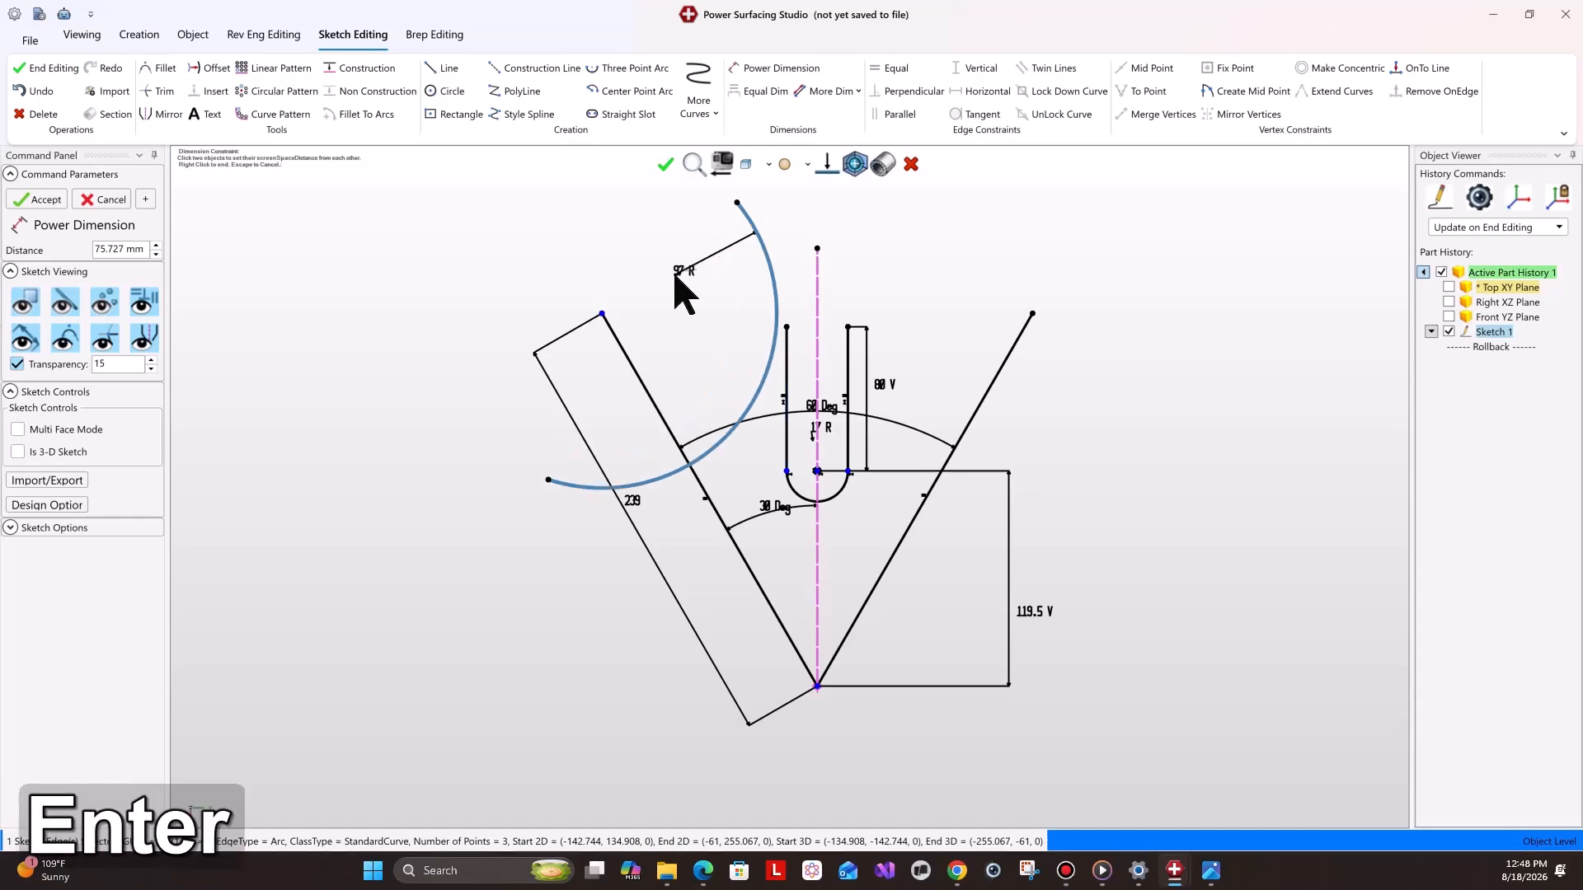
pyautogui.moveTo(291, 262)
pyautogui.mouseDown(button='right')
pyautogui.moveTo(646, 371)
pyautogui.moveTo(662, 344)
pyautogui.mouseUp(button='right')
# Mirror the 97 mm arc about the vertical construction line.
pyautogui.click(828, 162)
pyautogui.click(827, 164)
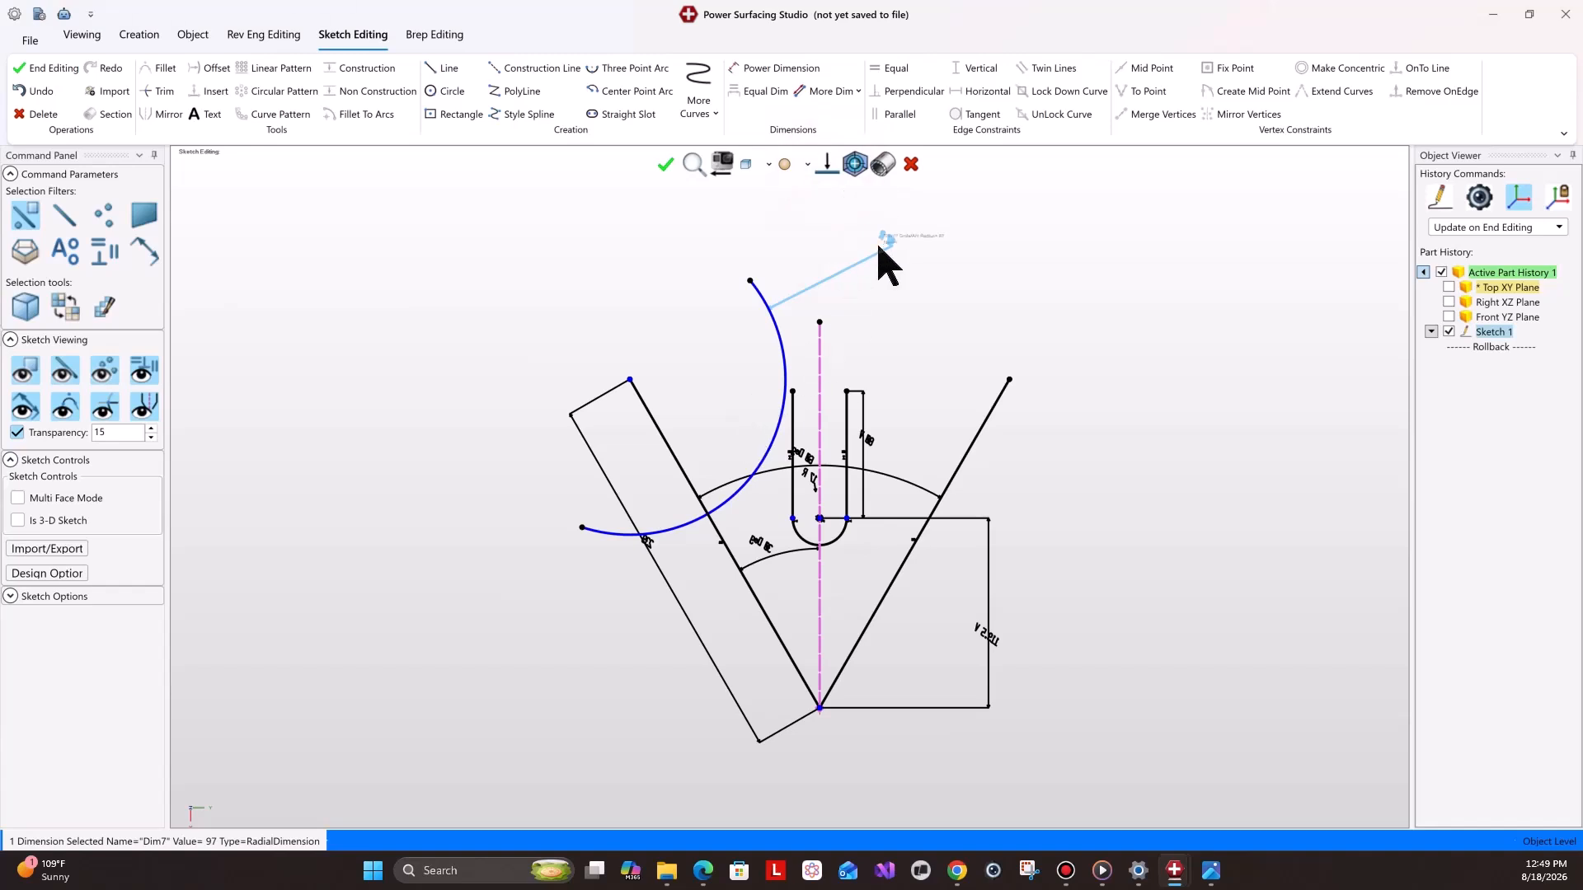
pyautogui.moveTo(1129, 475); pyautogui.dragTo(787, 523, button='right')
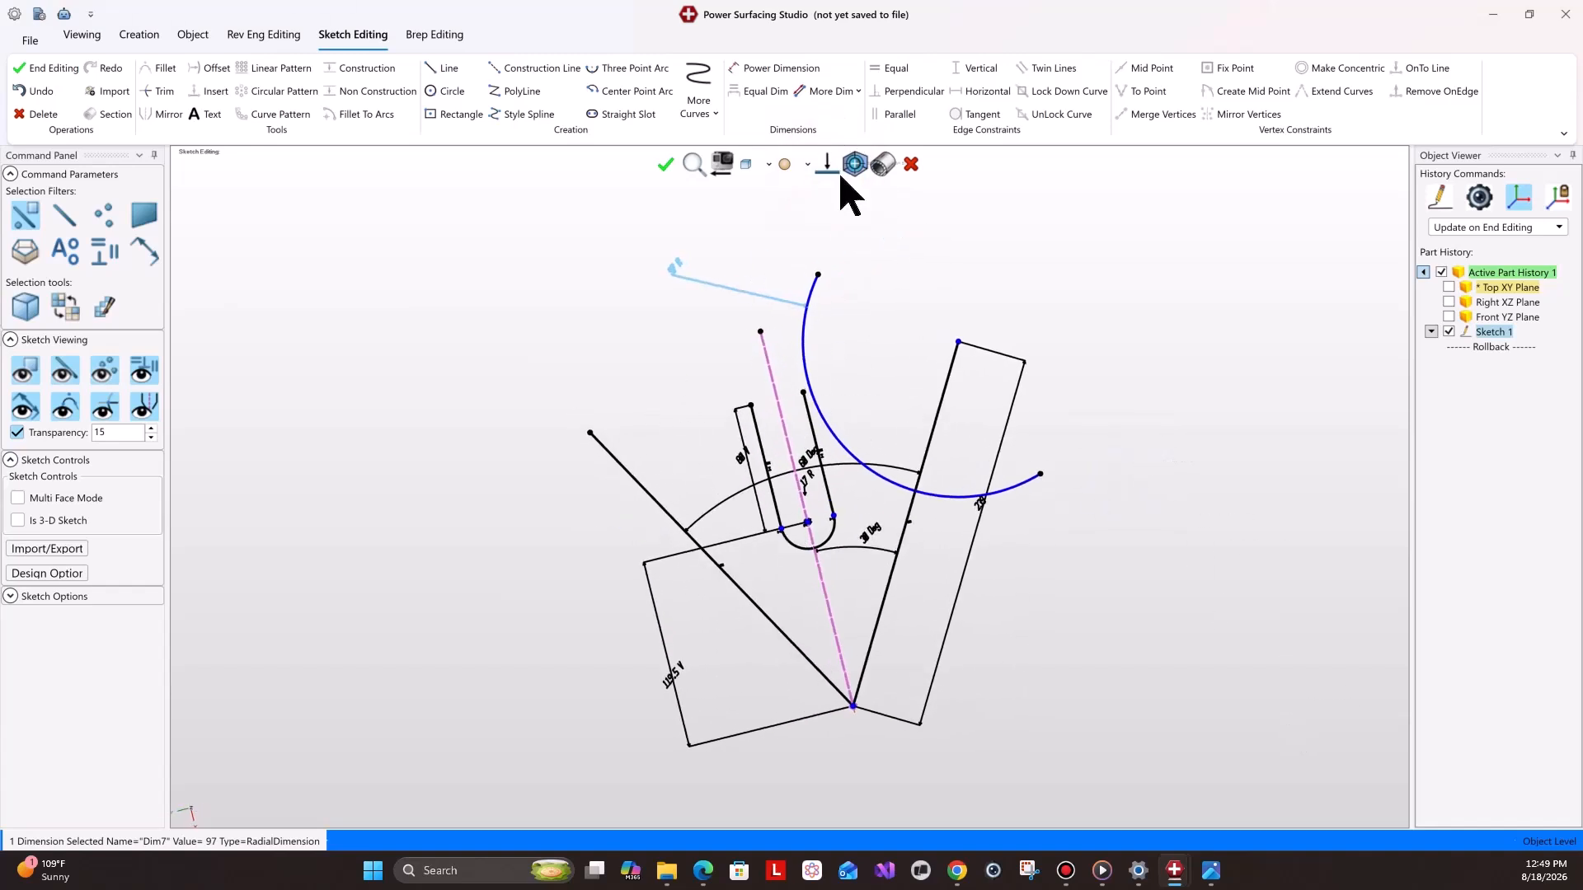
pyautogui.click(822, 170)
pyautogui.scroll(8, 833, 522)
pyautogui.scroll(-8, 735, 189)
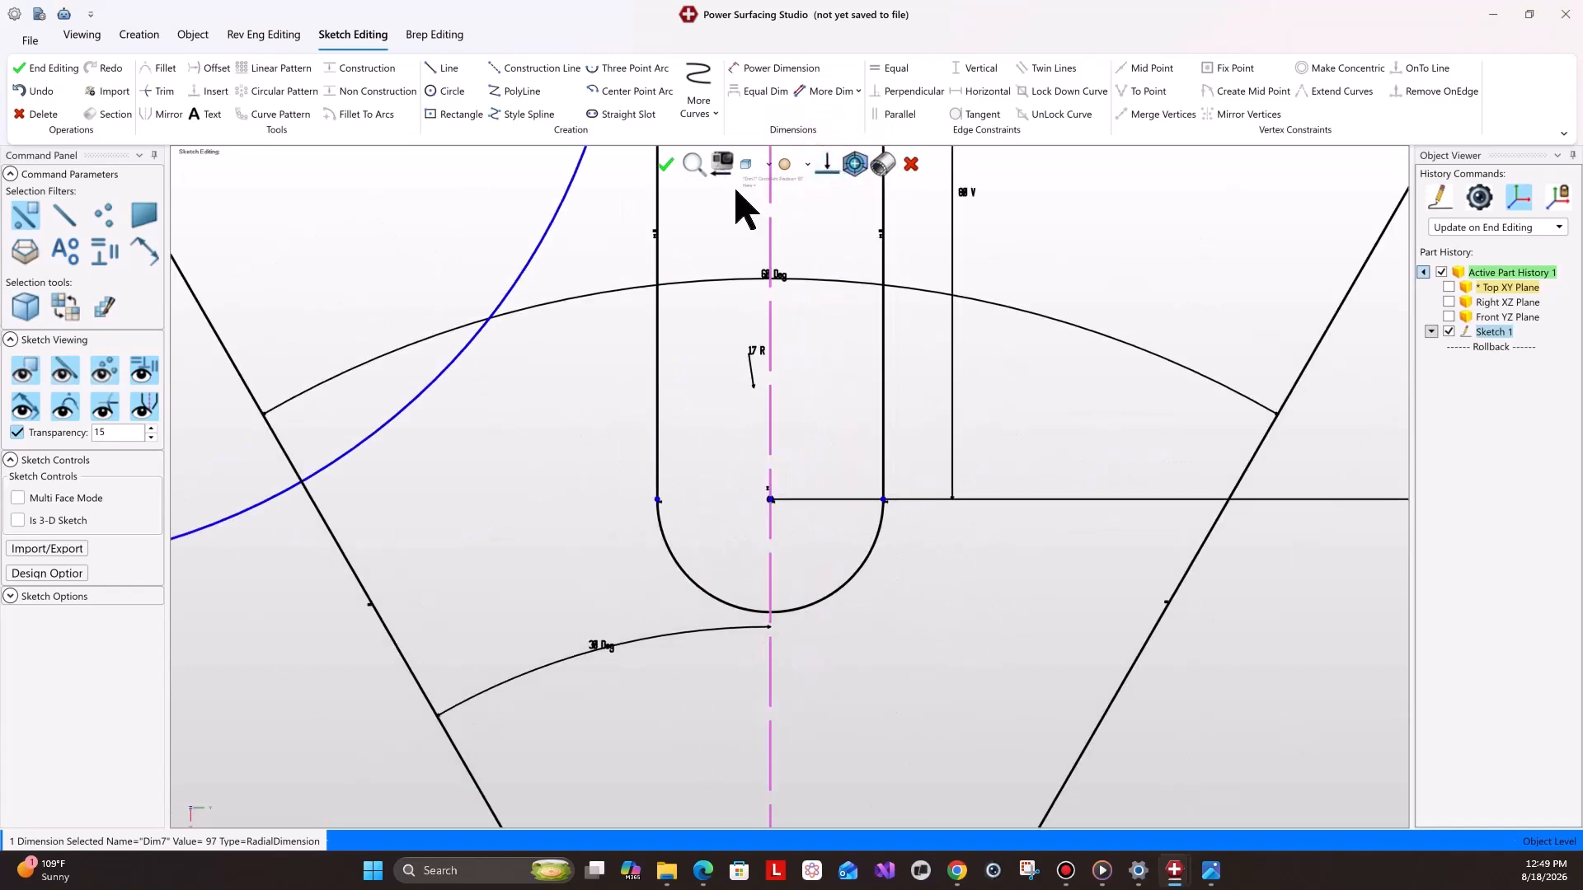
pyautogui.scroll(1, 865, 247)
pyautogui.click(709, 371)
pyautogui.click(710, 373)
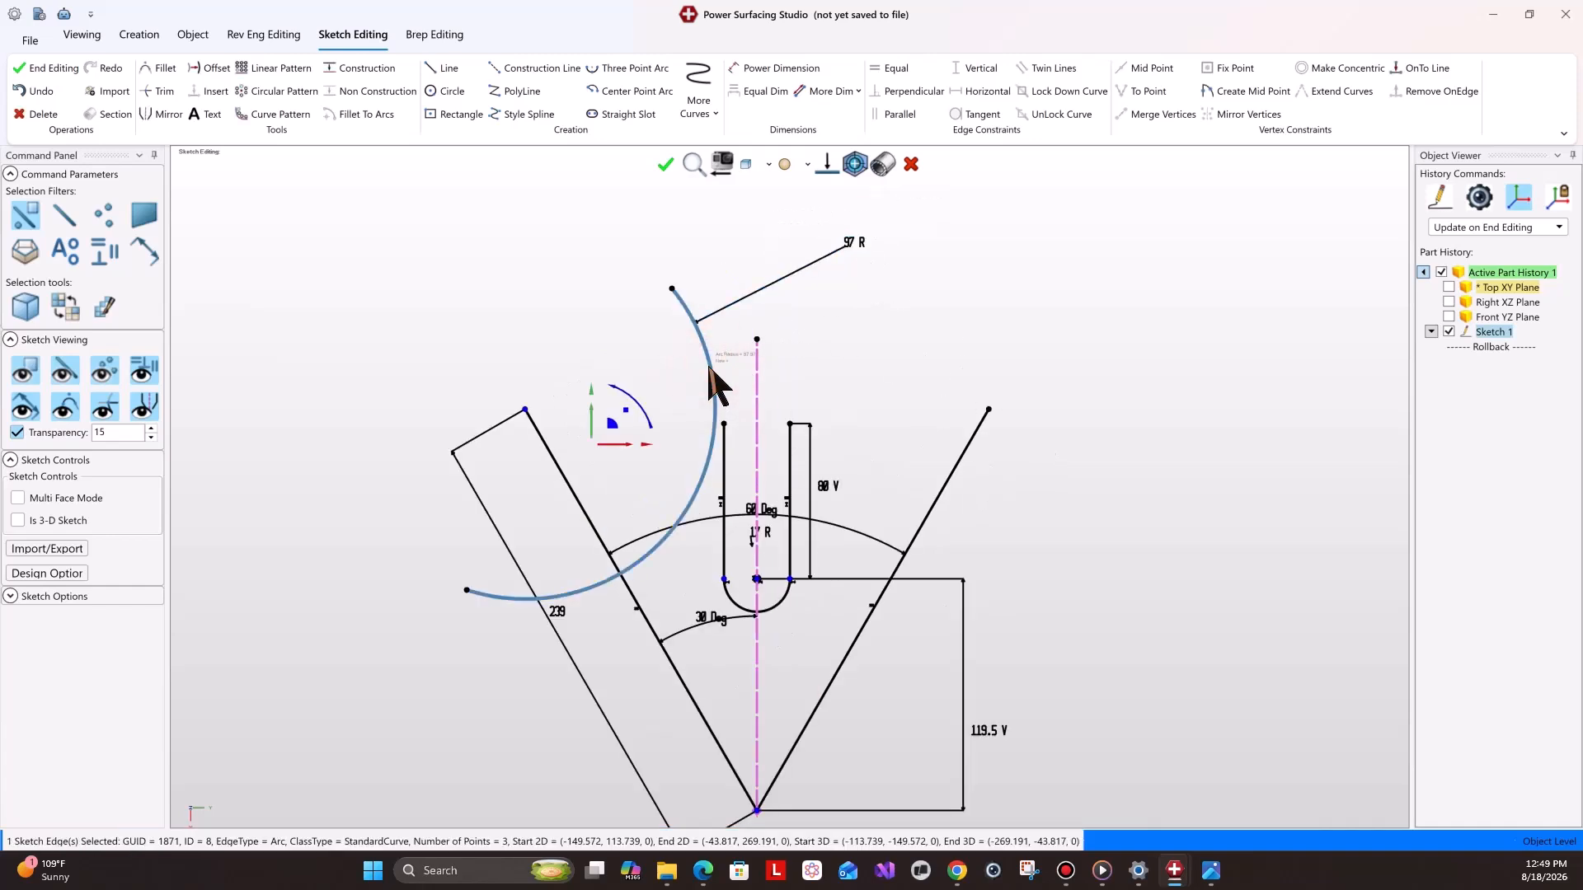
pyautogui.click(164, 114)
pyautogui.click(757, 371)
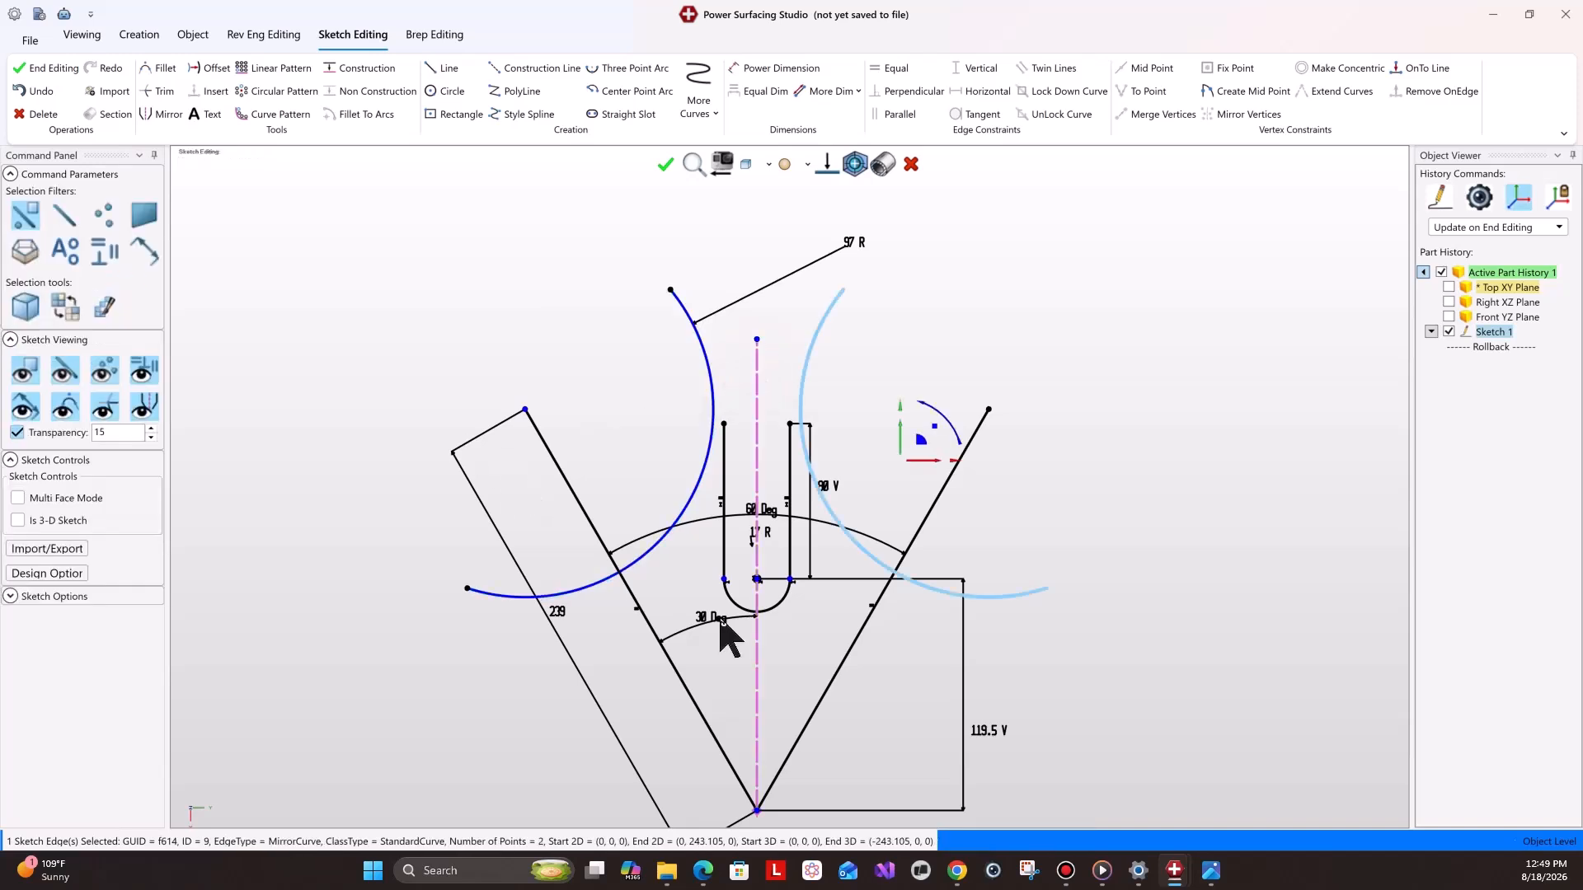
# Examine the reference drawings for the slot and outer arc dimensions.
pyautogui.moveTo(1211, 876)
pyautogui.click(1154, 800)
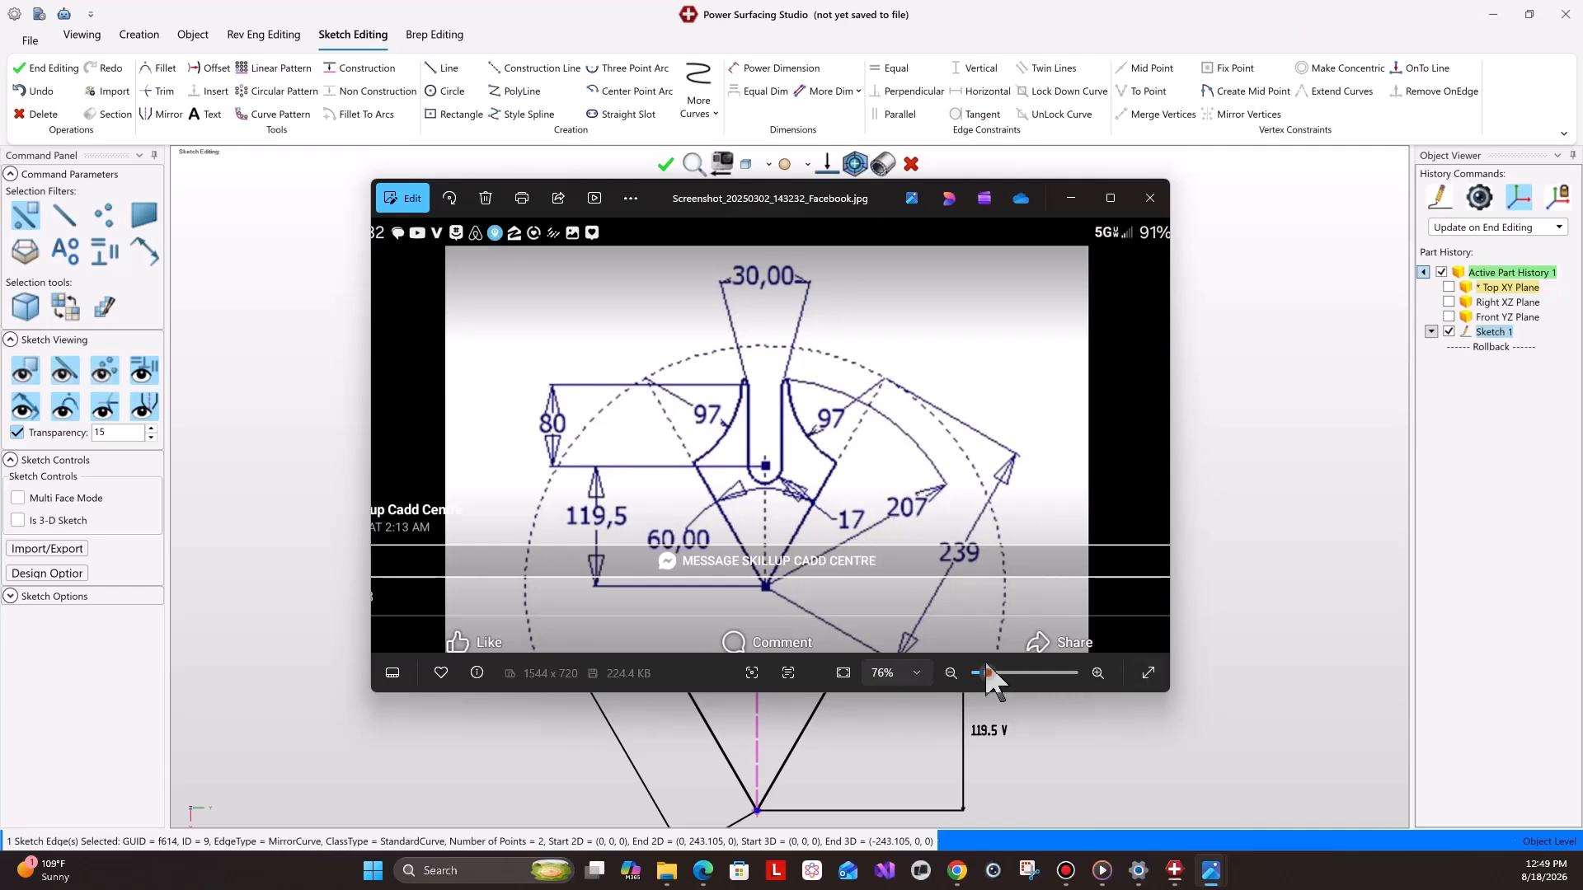
pyautogui.moveTo(988, 673); pyautogui.dragTo(1000, 673)
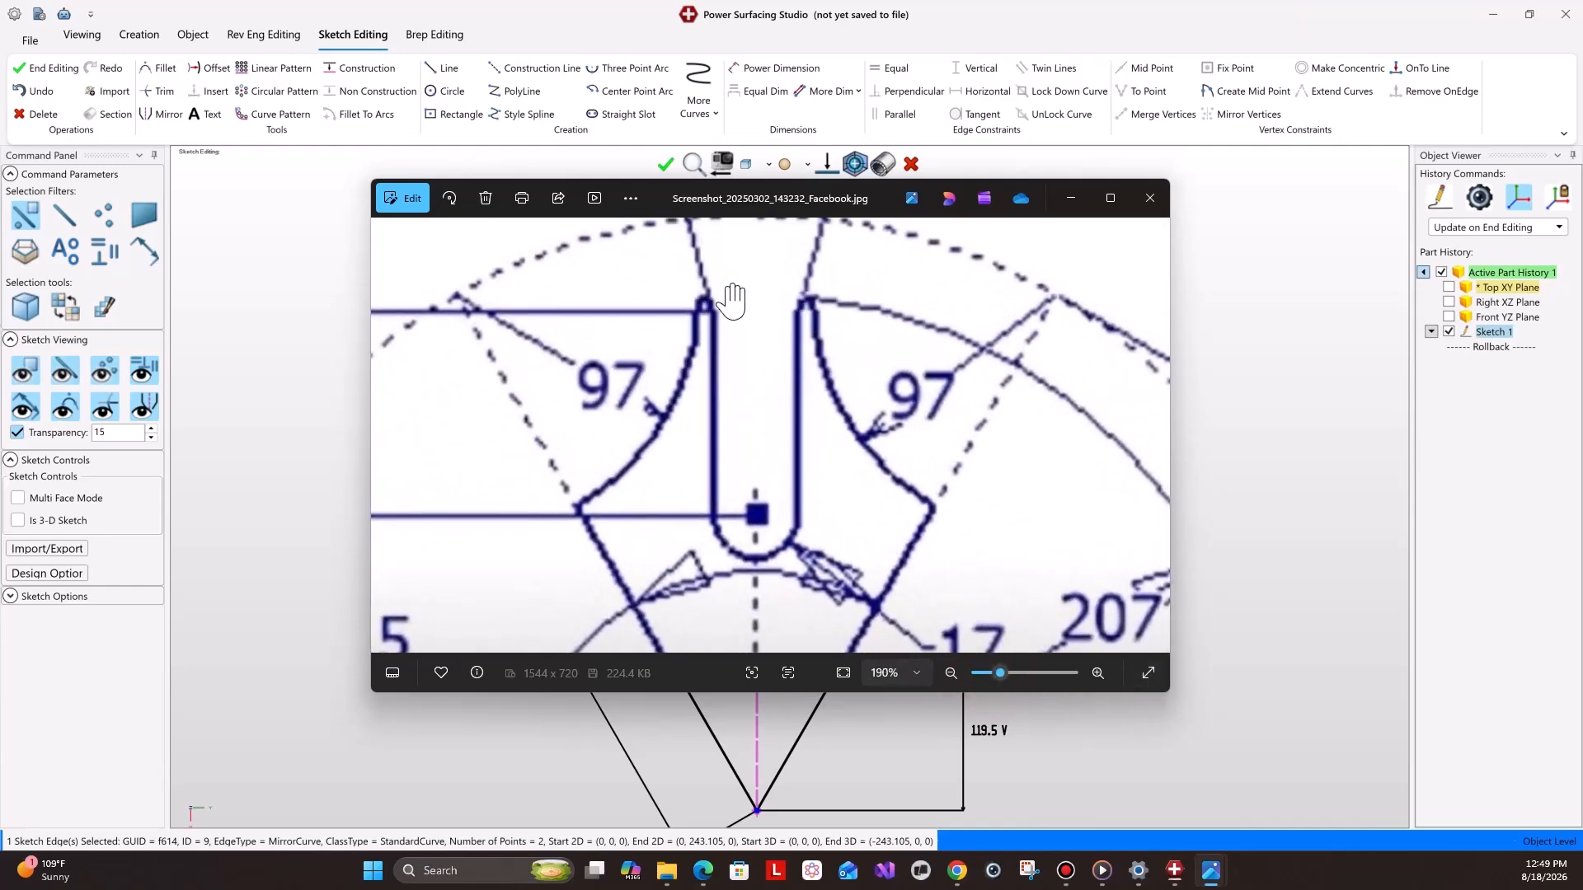
pyautogui.moveTo(973, 522); pyautogui.dragTo(922, 377)
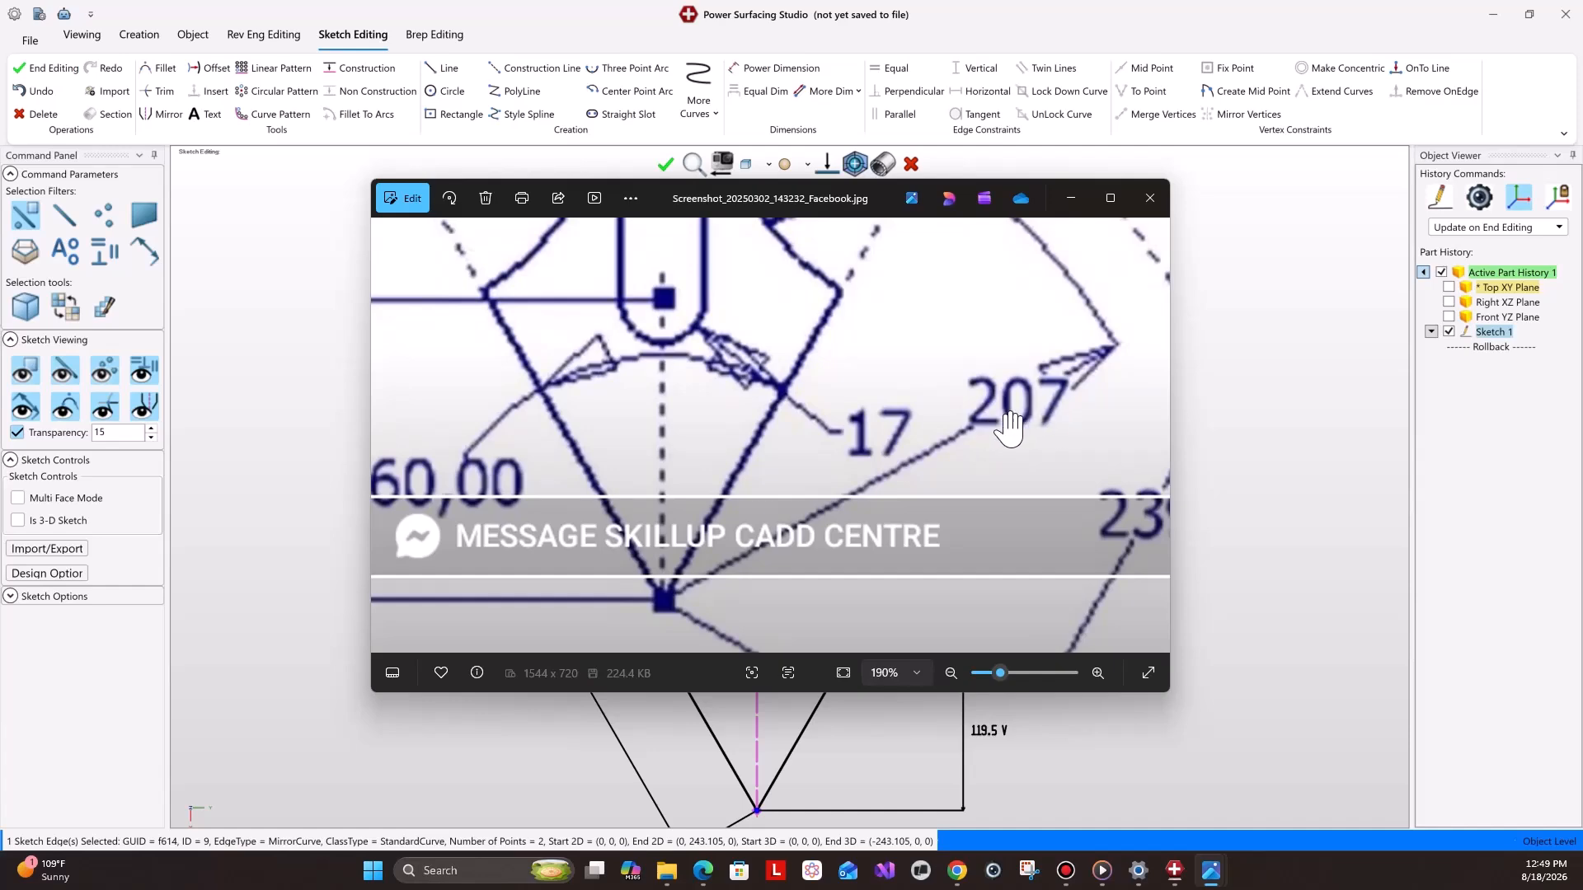
pyautogui.click(1070, 198)
pyautogui.moveTo(1211, 866)
pyautogui.click(1286, 783)
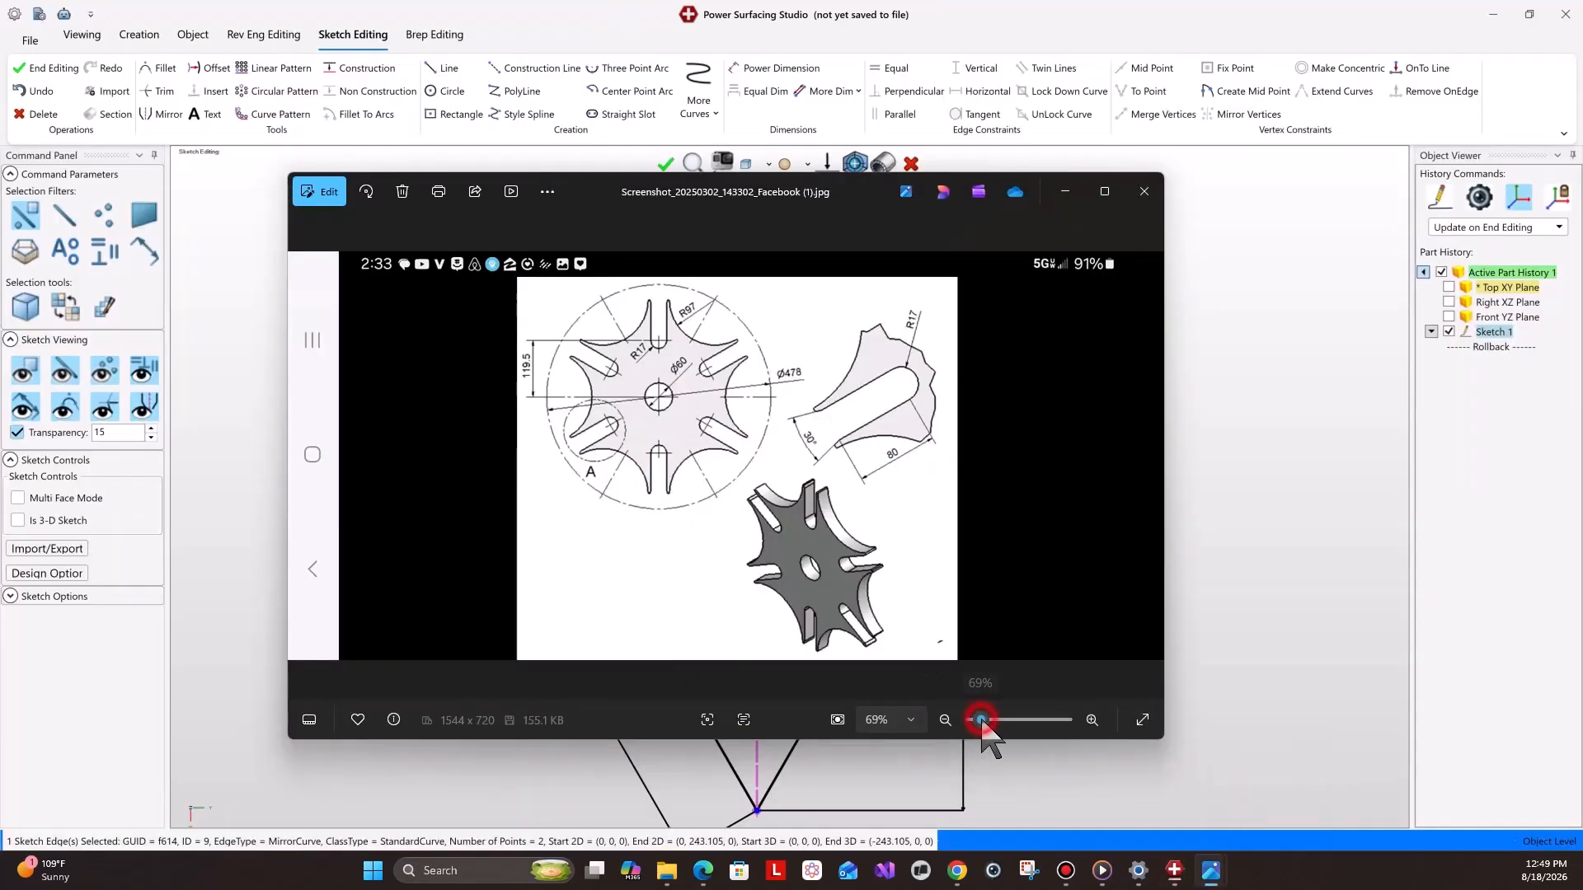
pyautogui.moveTo(980, 720); pyautogui.dragTo(999, 720)
pyautogui.moveTo(1071, 505); pyautogui.dragTo(695, 470)
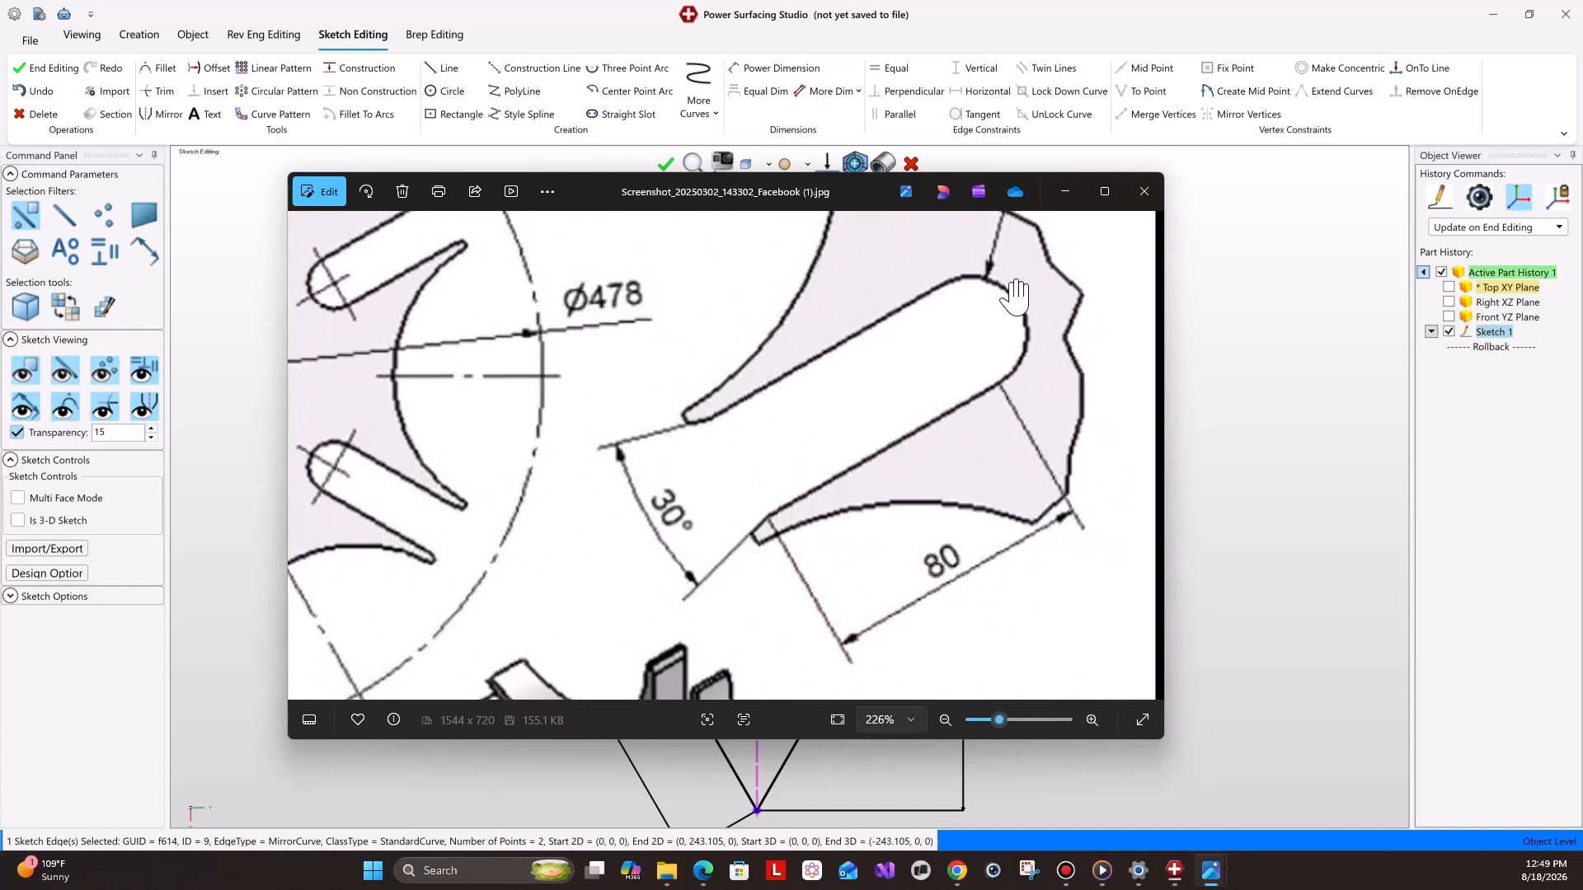
pyautogui.click(1065, 195)
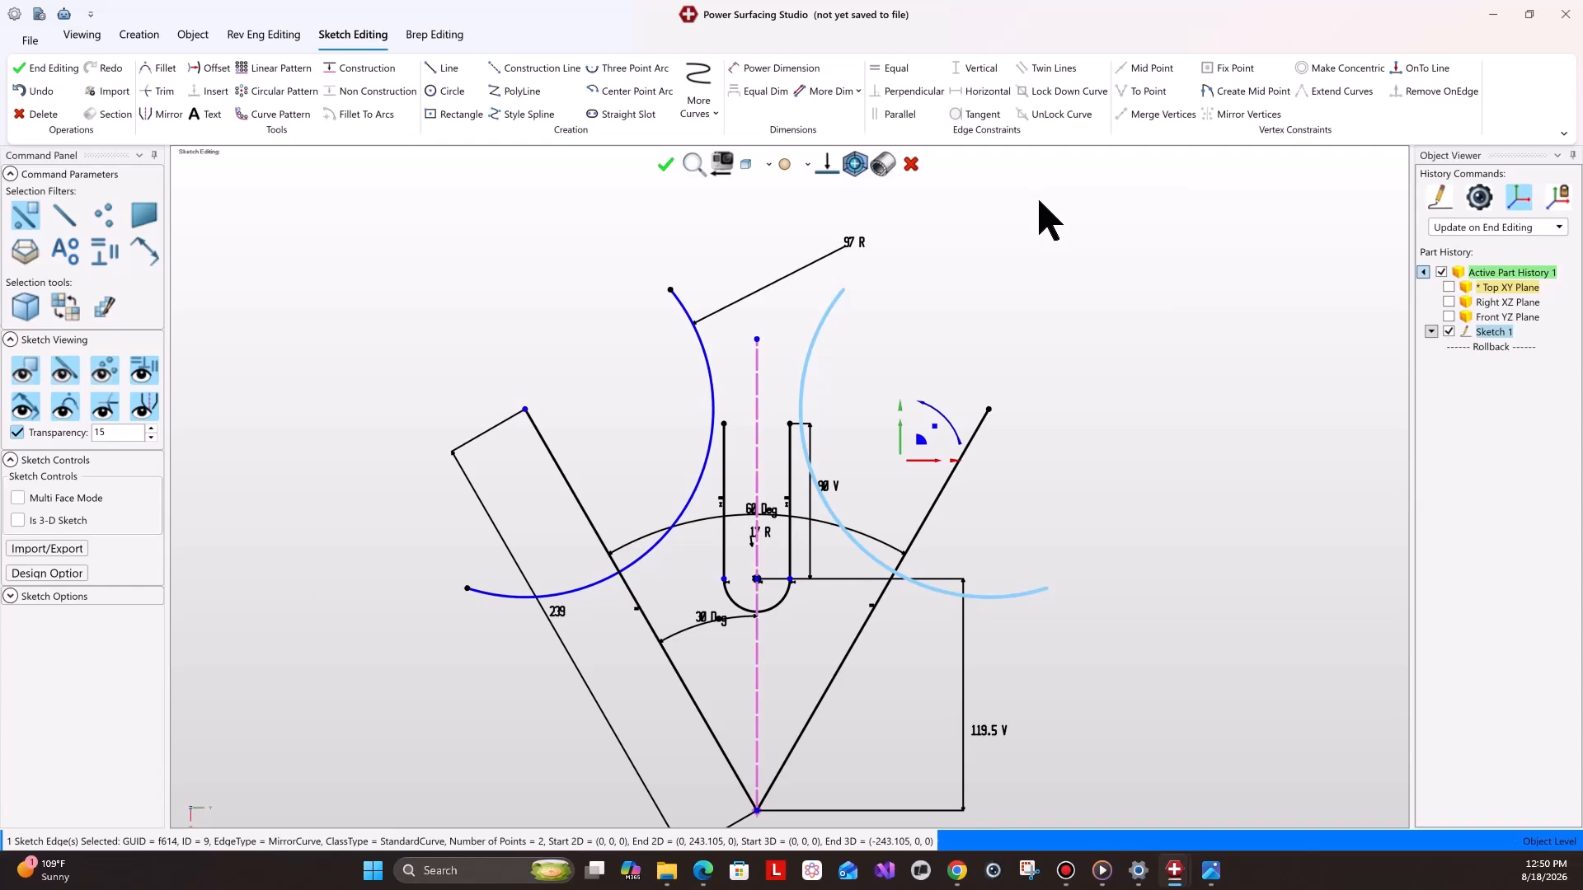
pyautogui.scroll(4, 784, 639)
pyautogui.scroll(-4, 783, 639)
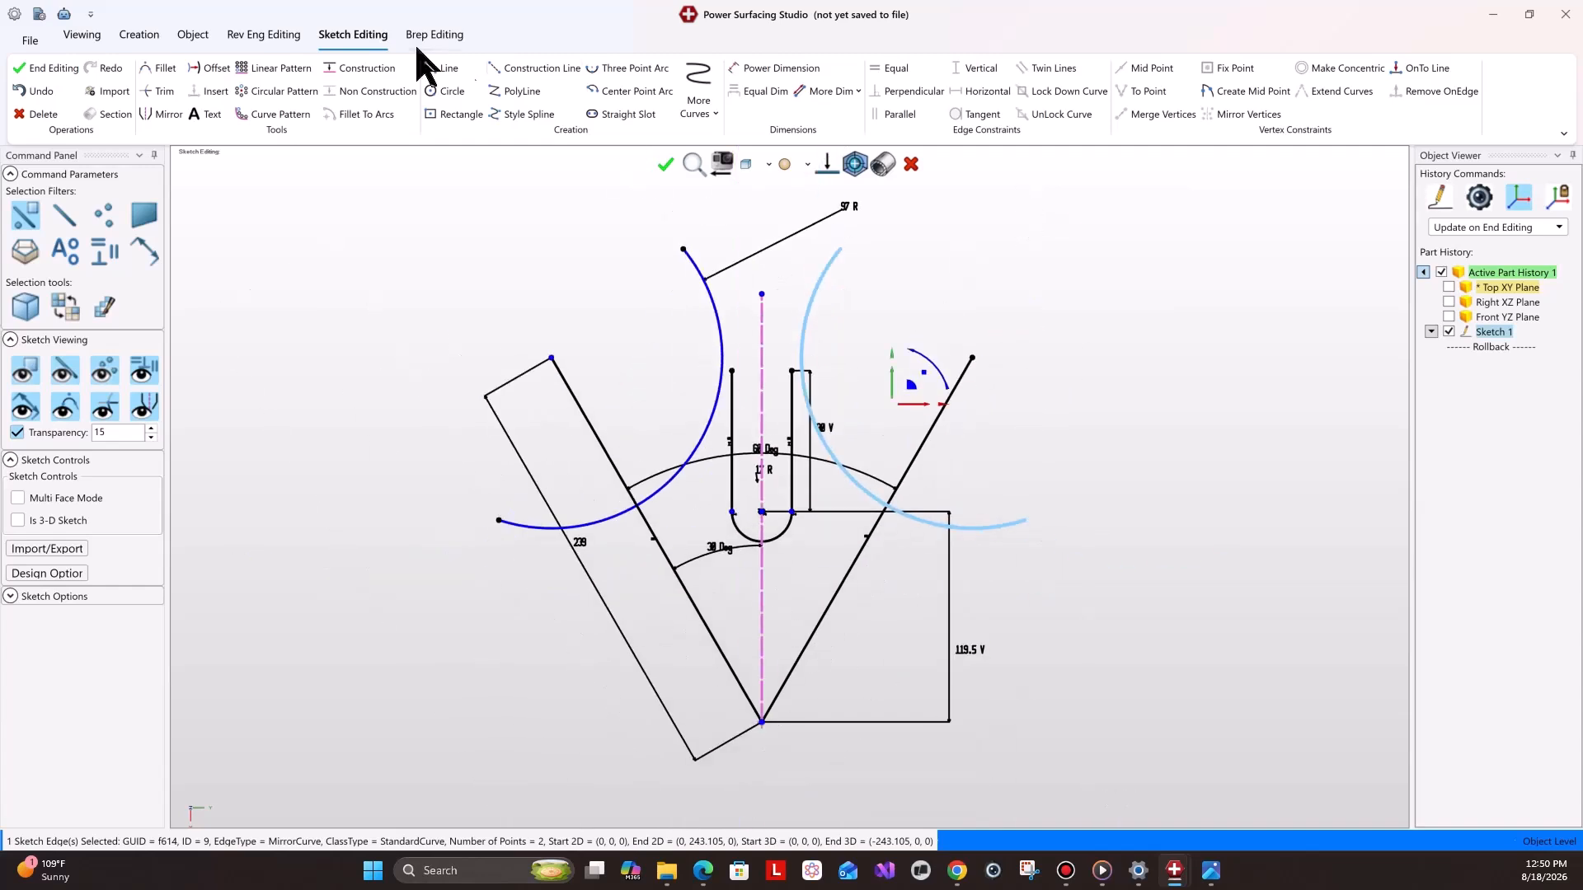
# Draw a center point arc centered on the bottom vertex, sweeping across the top of the tooth between the slanted lines.
pyautogui.click(614, 88)
pyautogui.click(761, 722)
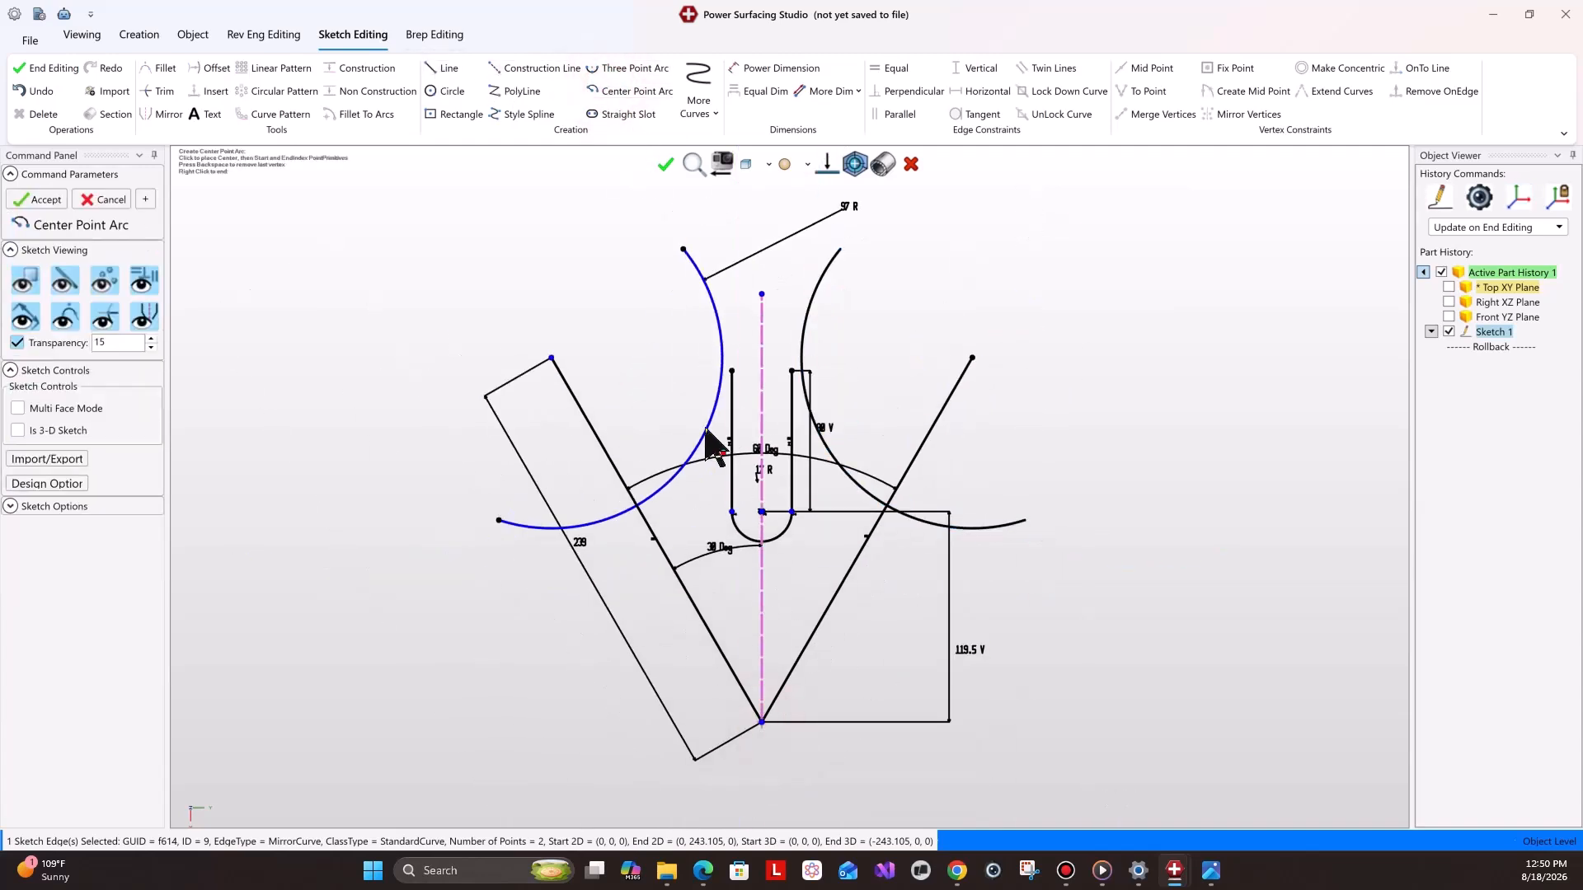
pyautogui.click(644, 356)
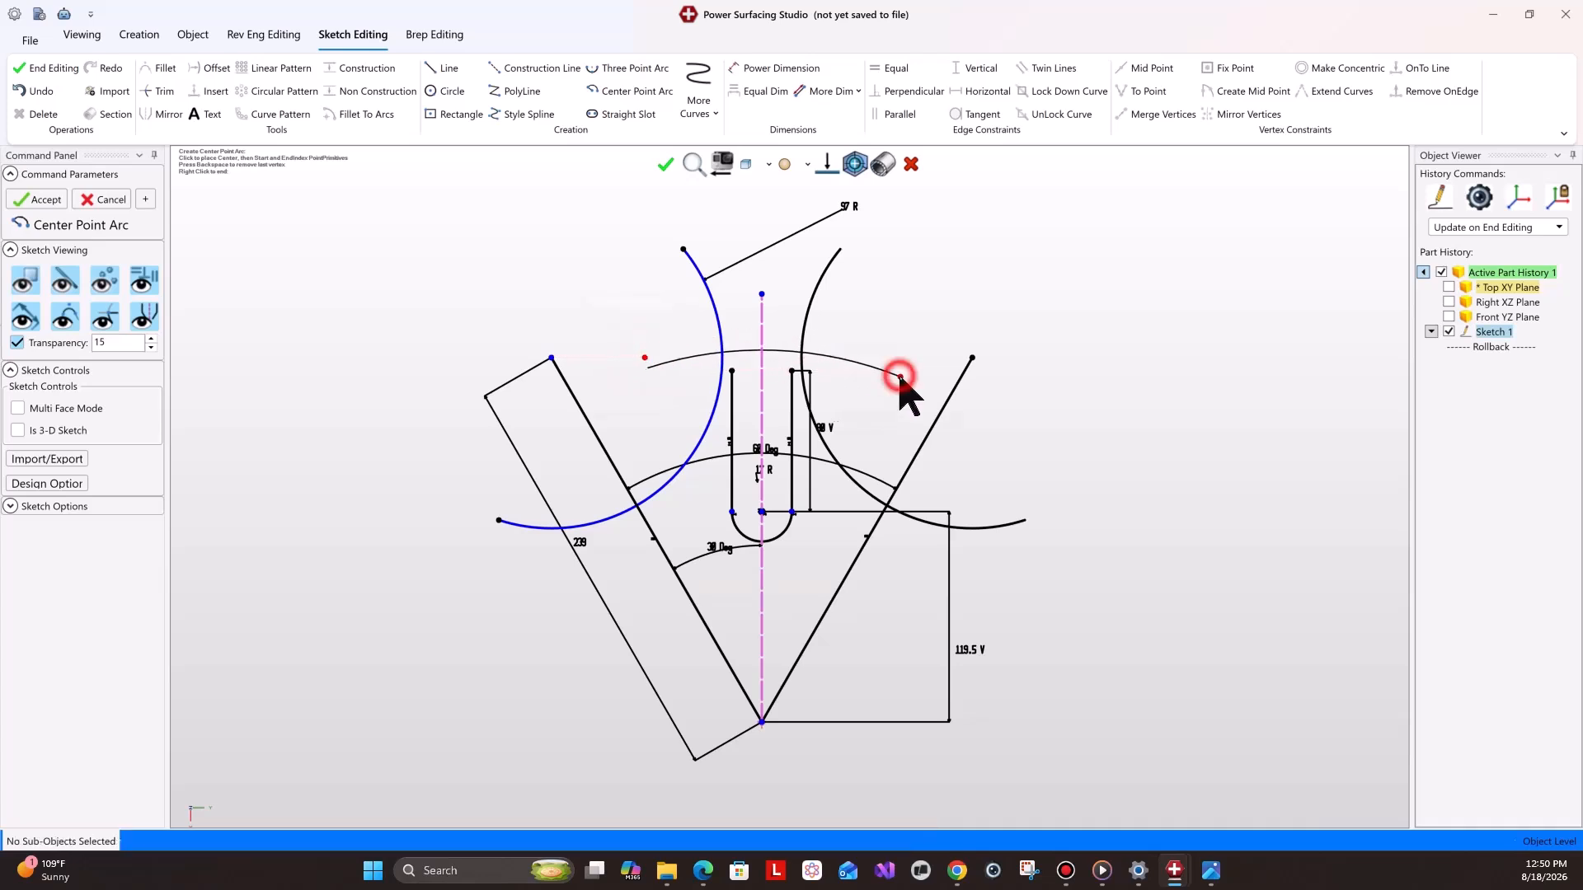
pyautogui.click(900, 377)
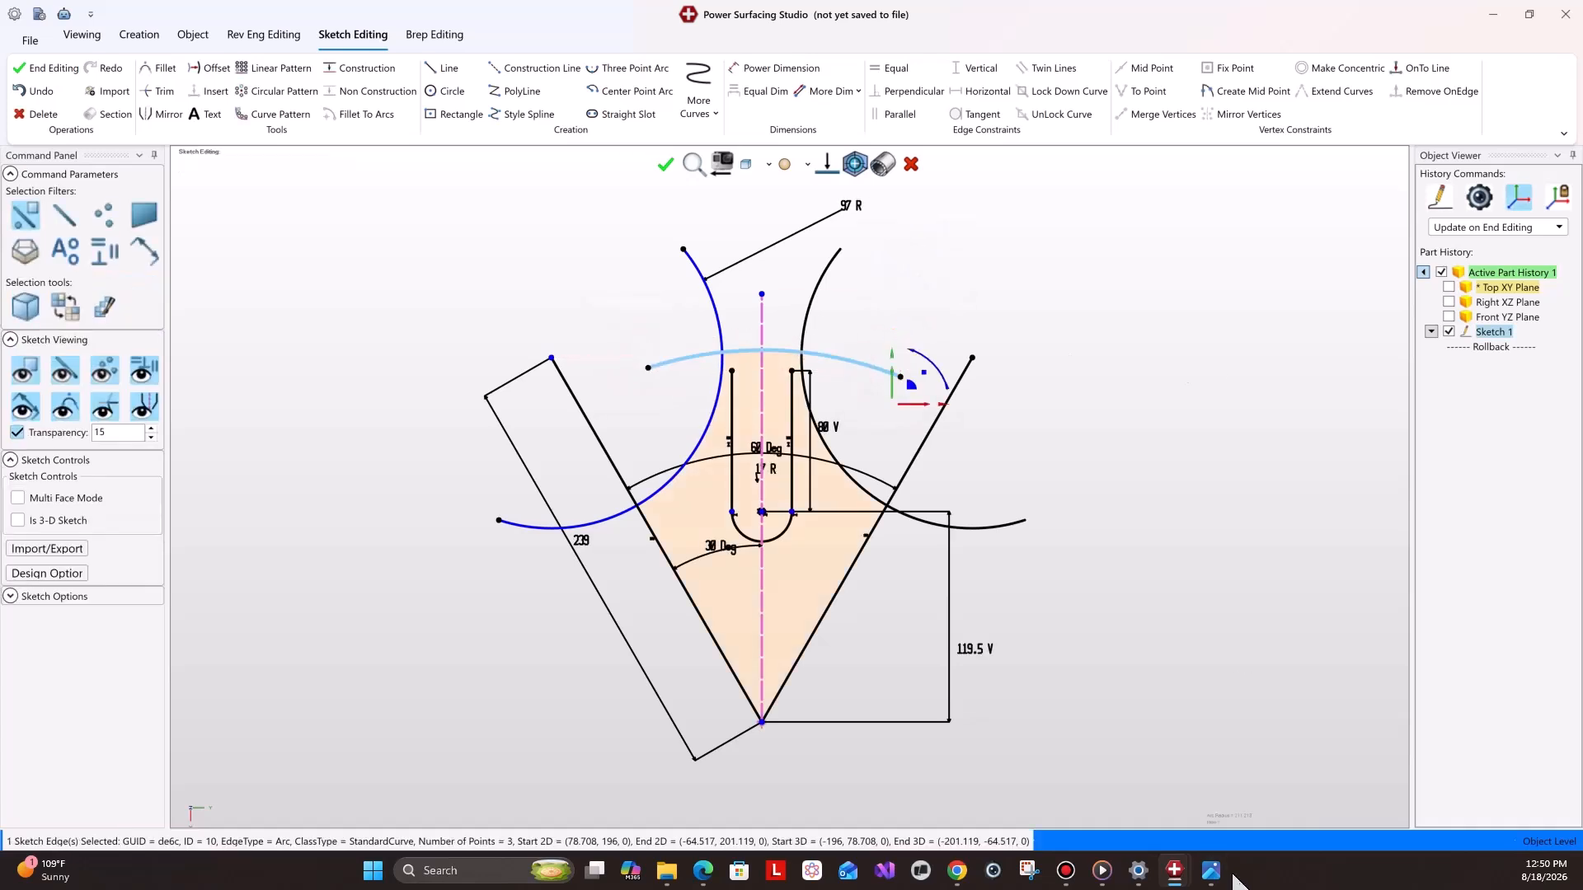
# Dimension the new arc's radius as 207 mm after checking the reference drawing.
pyautogui.moveTo(1210, 870)
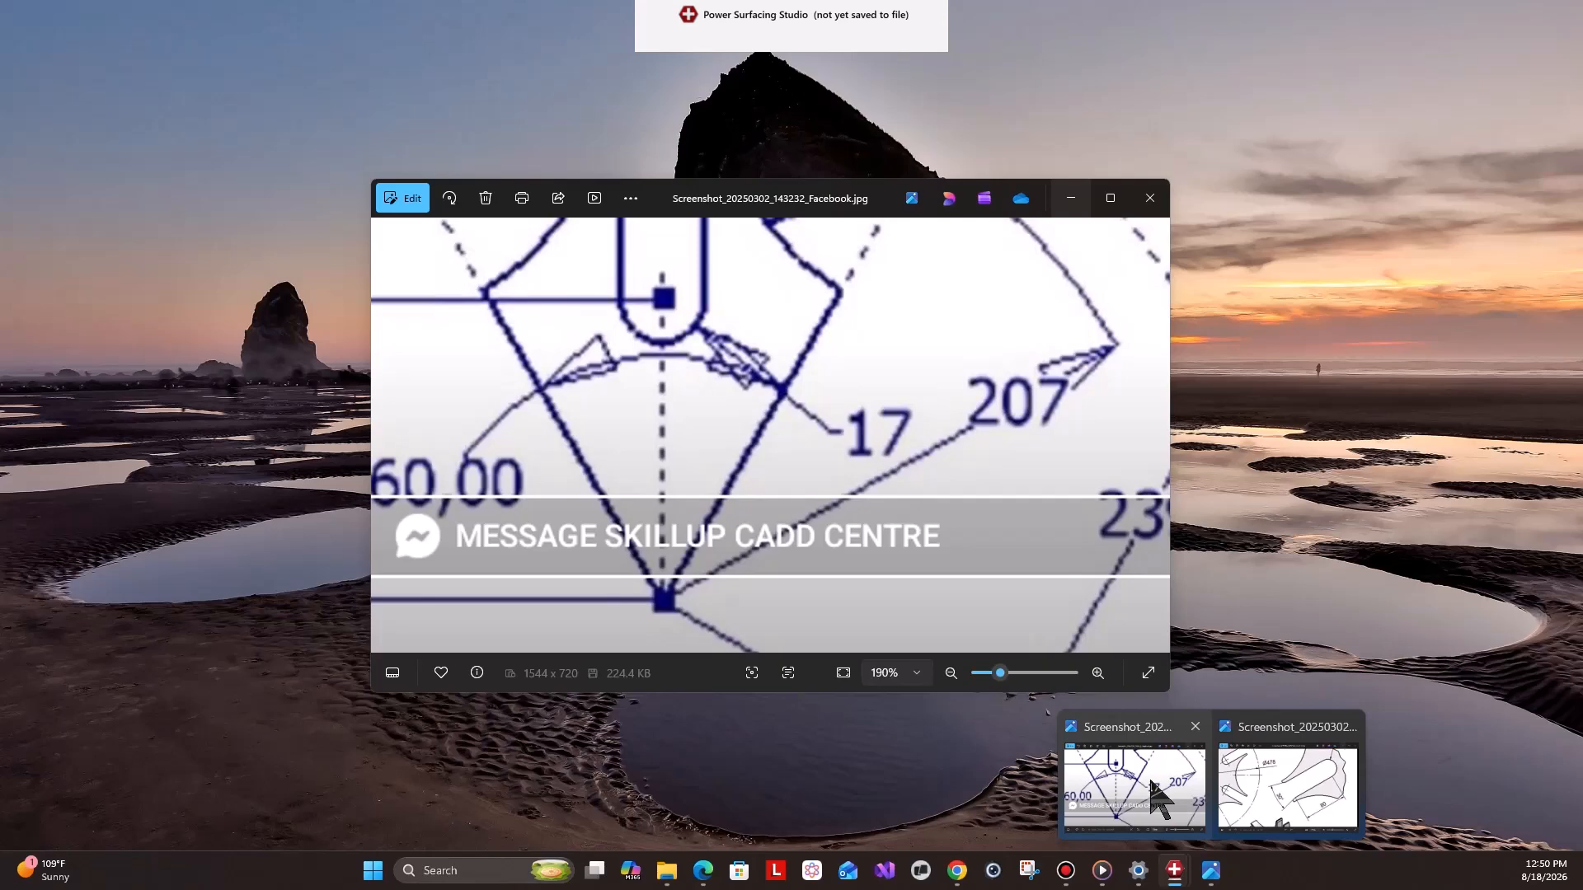
pyautogui.click(1151, 787)
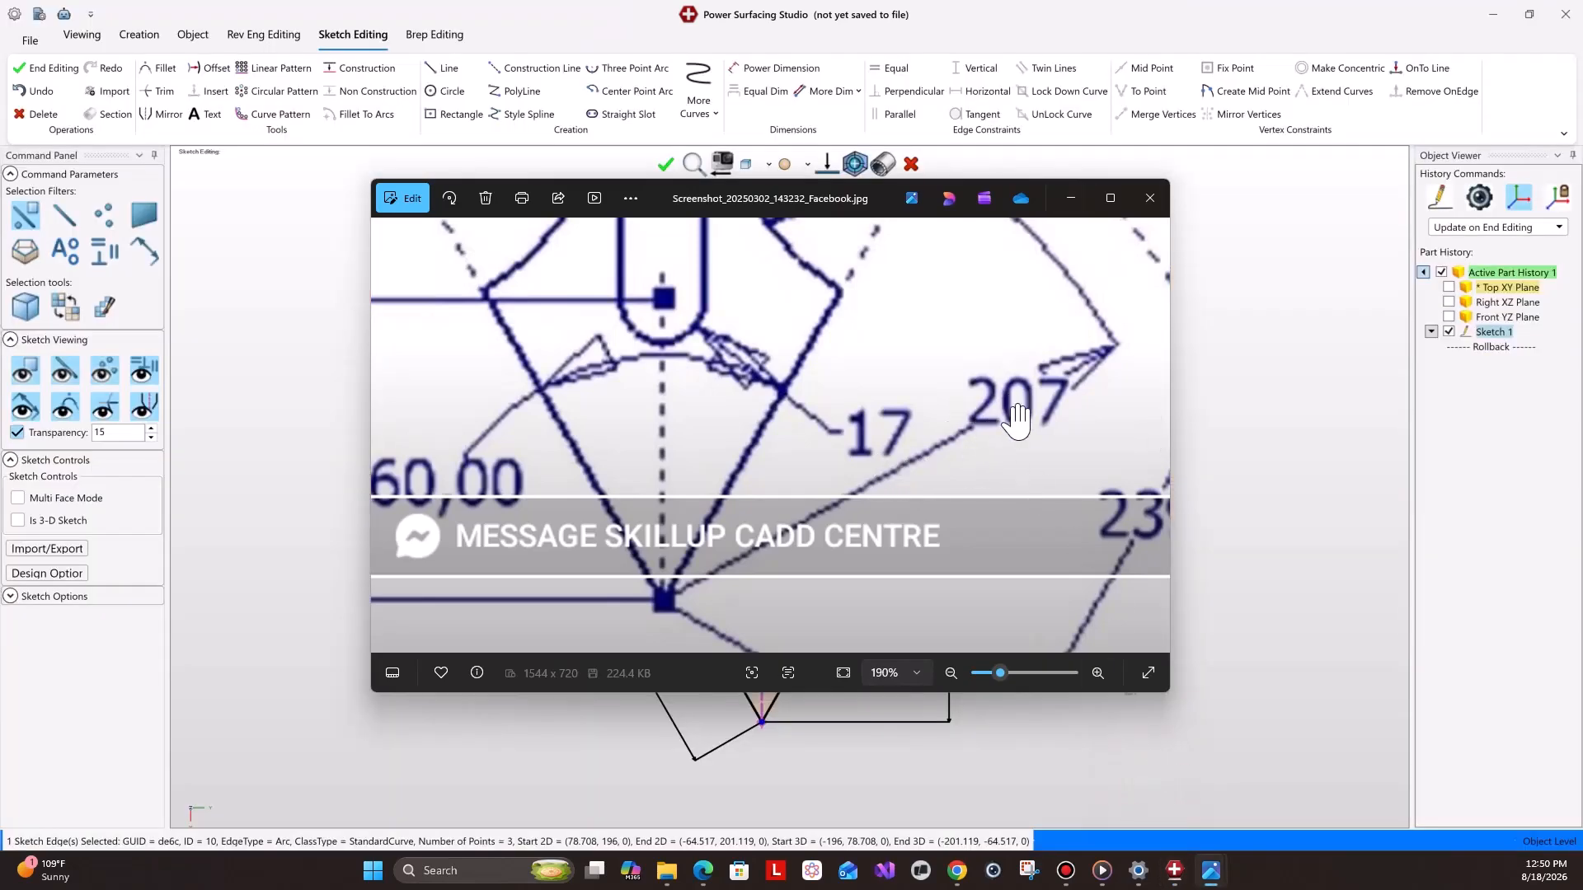
pyautogui.click(1070, 198)
pyautogui.click(762, 67)
pyautogui.click(845, 360)
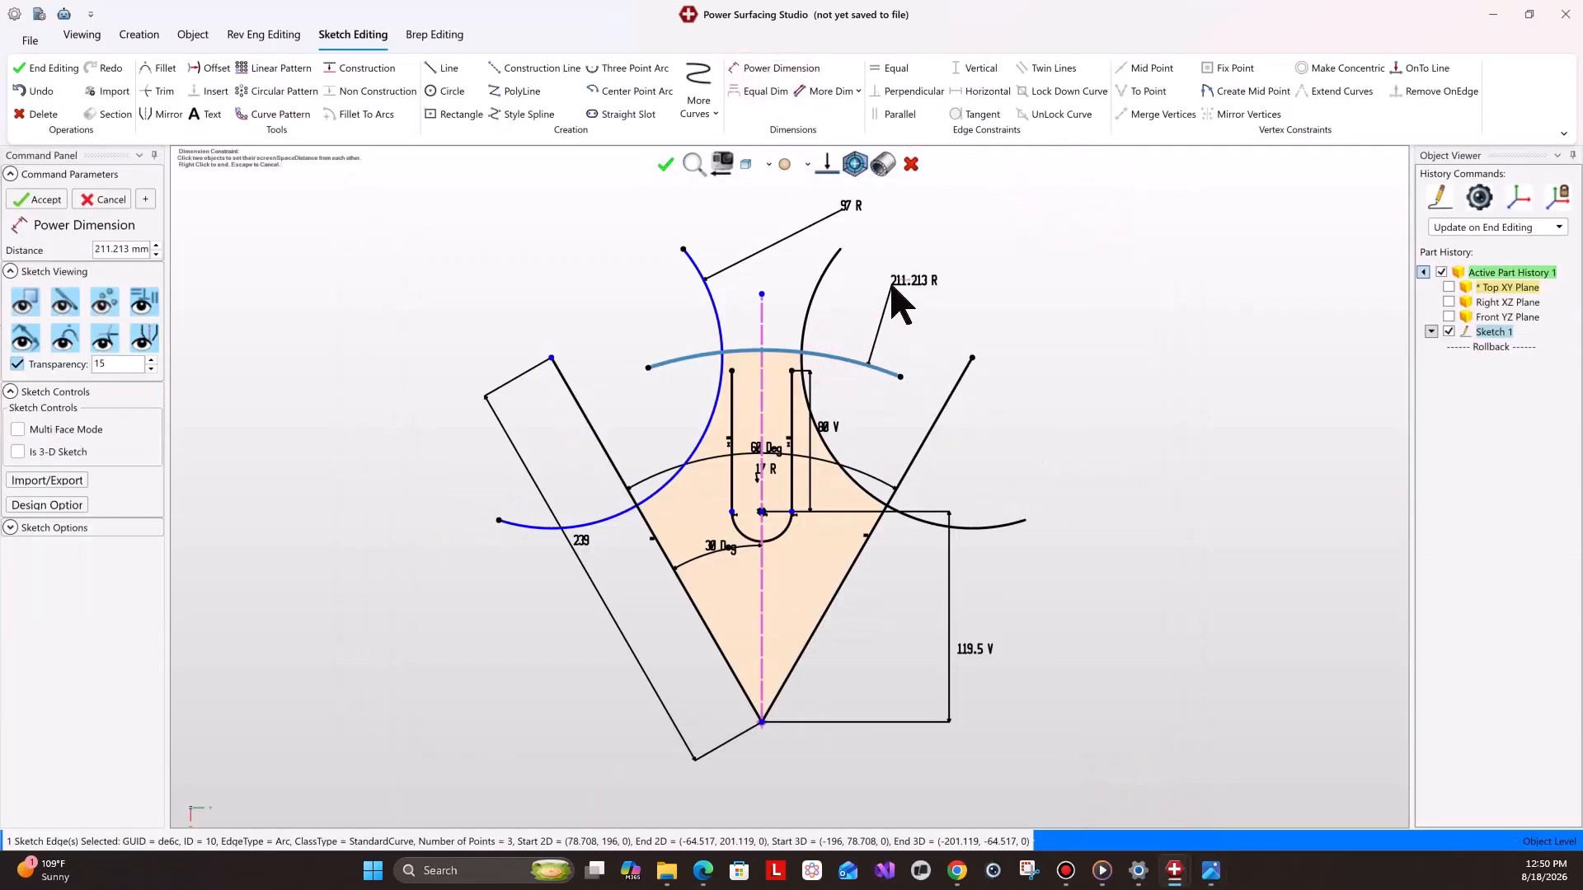
pyautogui.write('207')
pyautogui.press('Return')
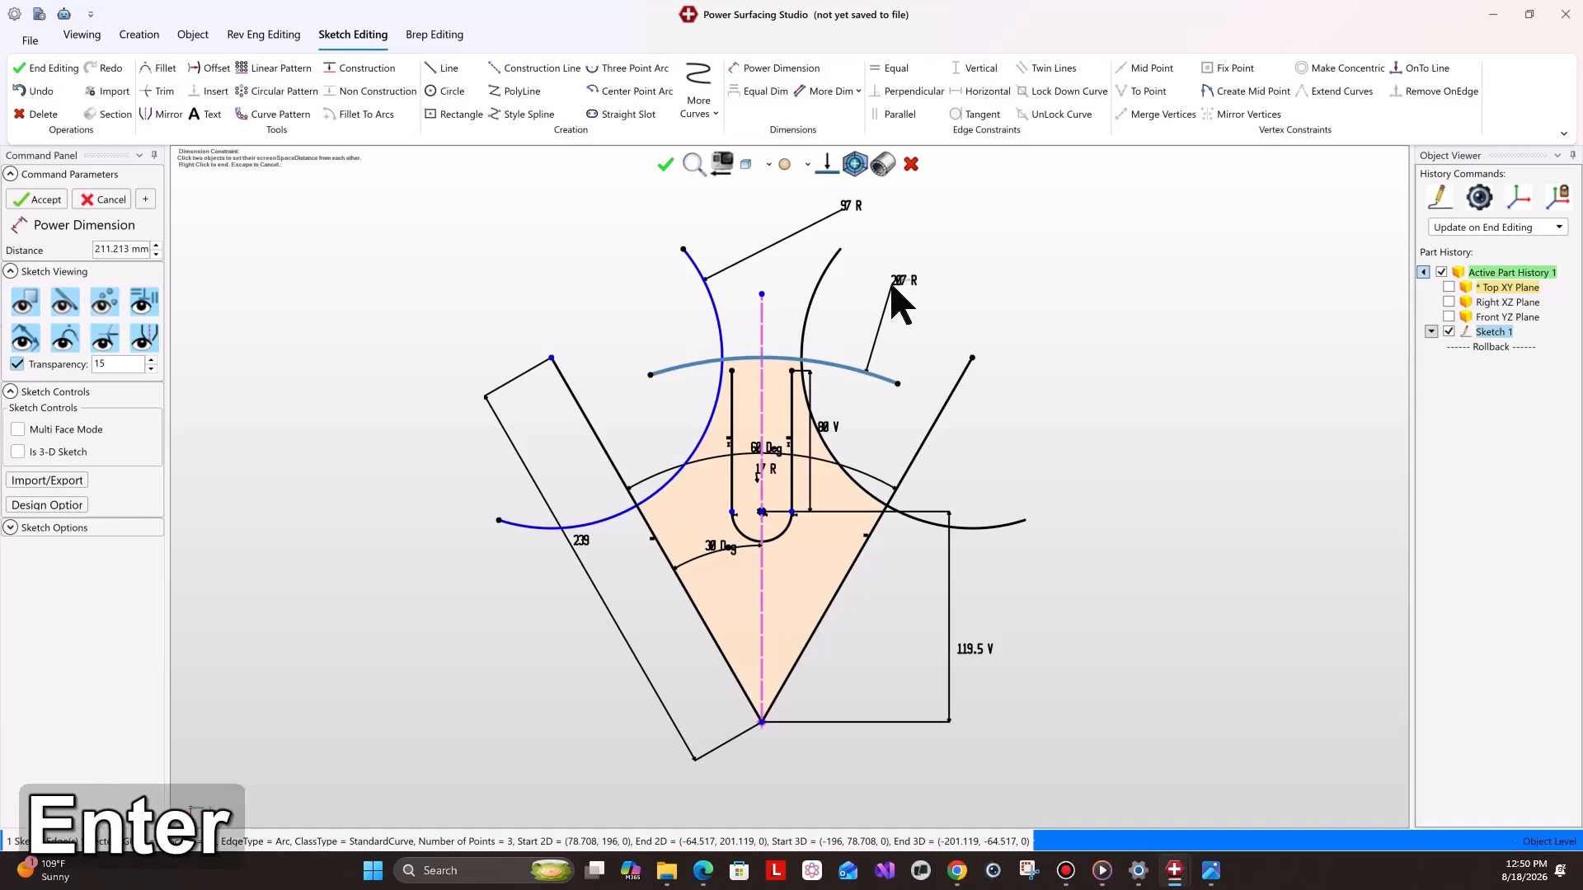
pyautogui.click(896, 283)
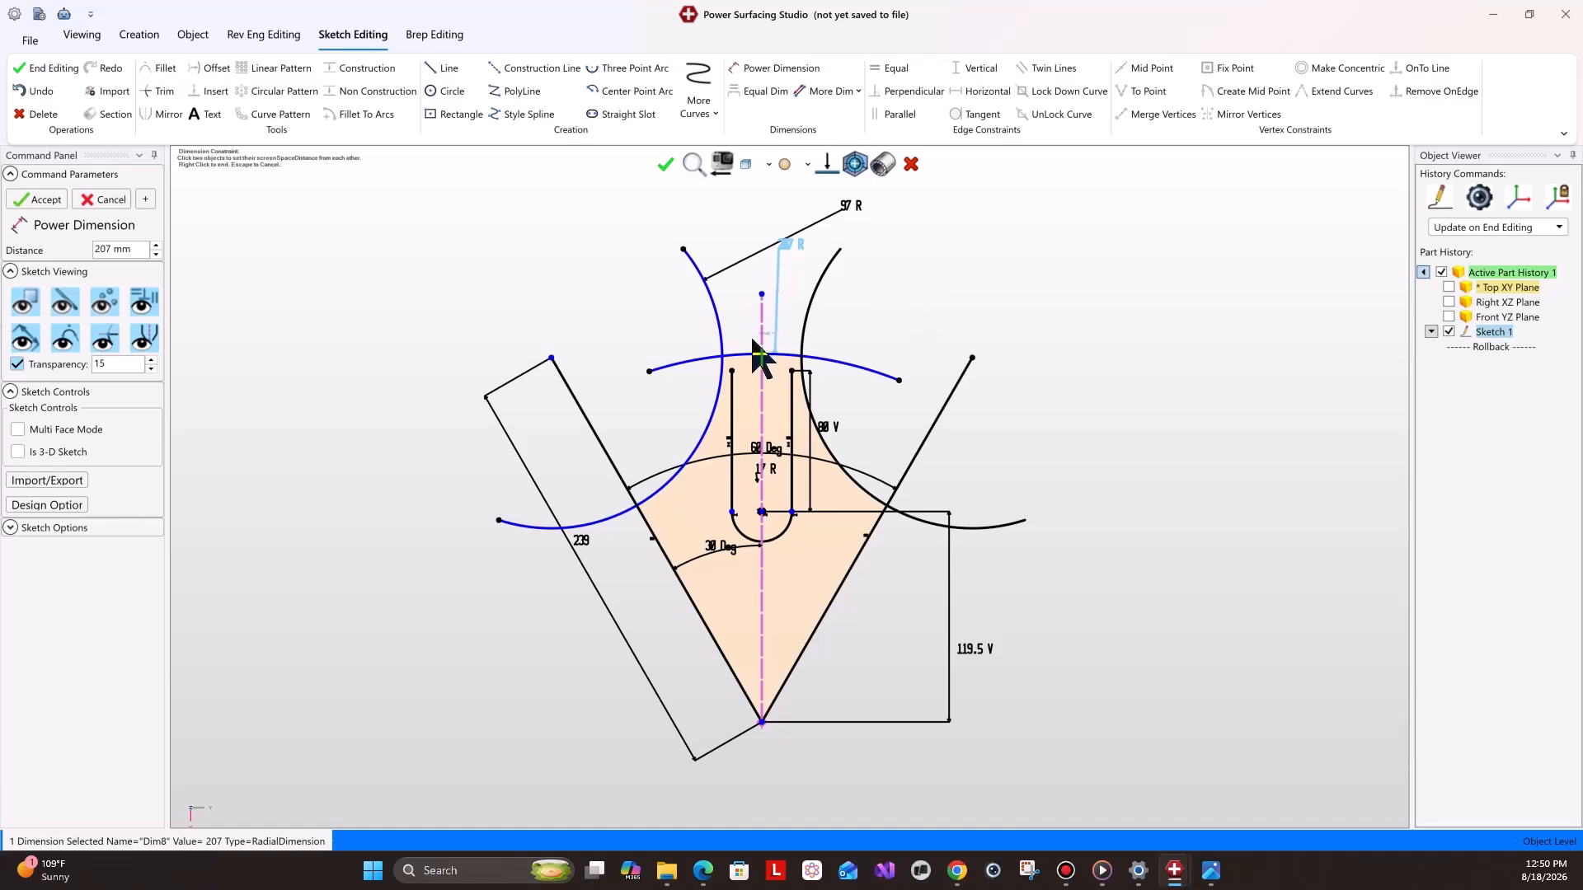
# Try trimming a segment of the left slanted boundary line, then undo that trim.
pyautogui.scroll(3, 760, 356)
pyautogui.click(159, 92)
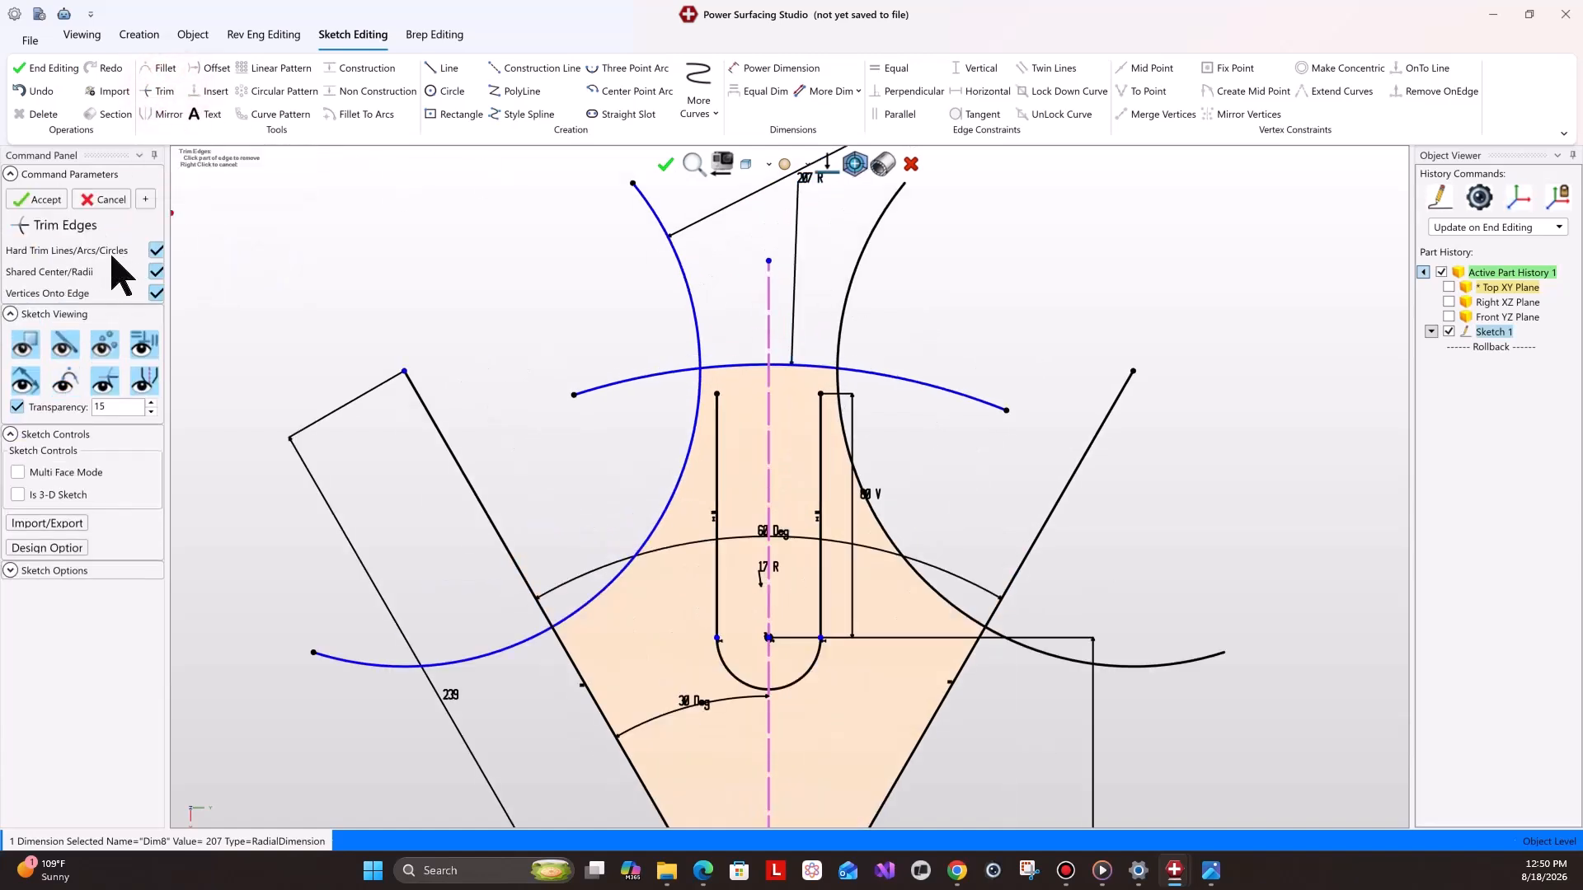
pyautogui.scroll(-2, 359, 424)
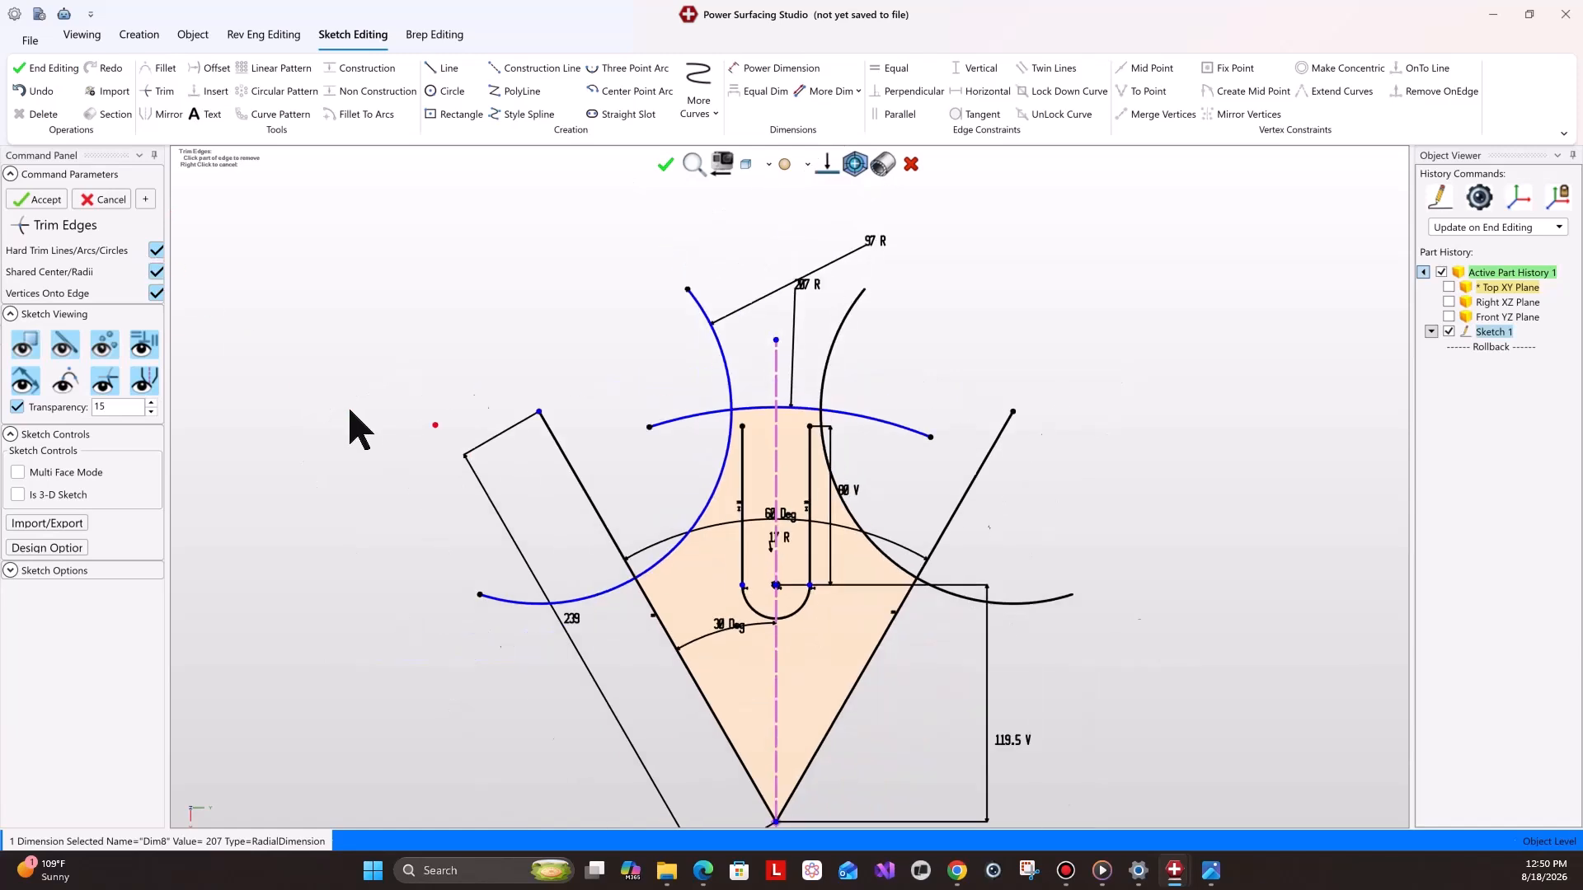
pyautogui.click(592, 509)
pyautogui.scroll(-2, 515, 400)
pyautogui.click(42, 91)
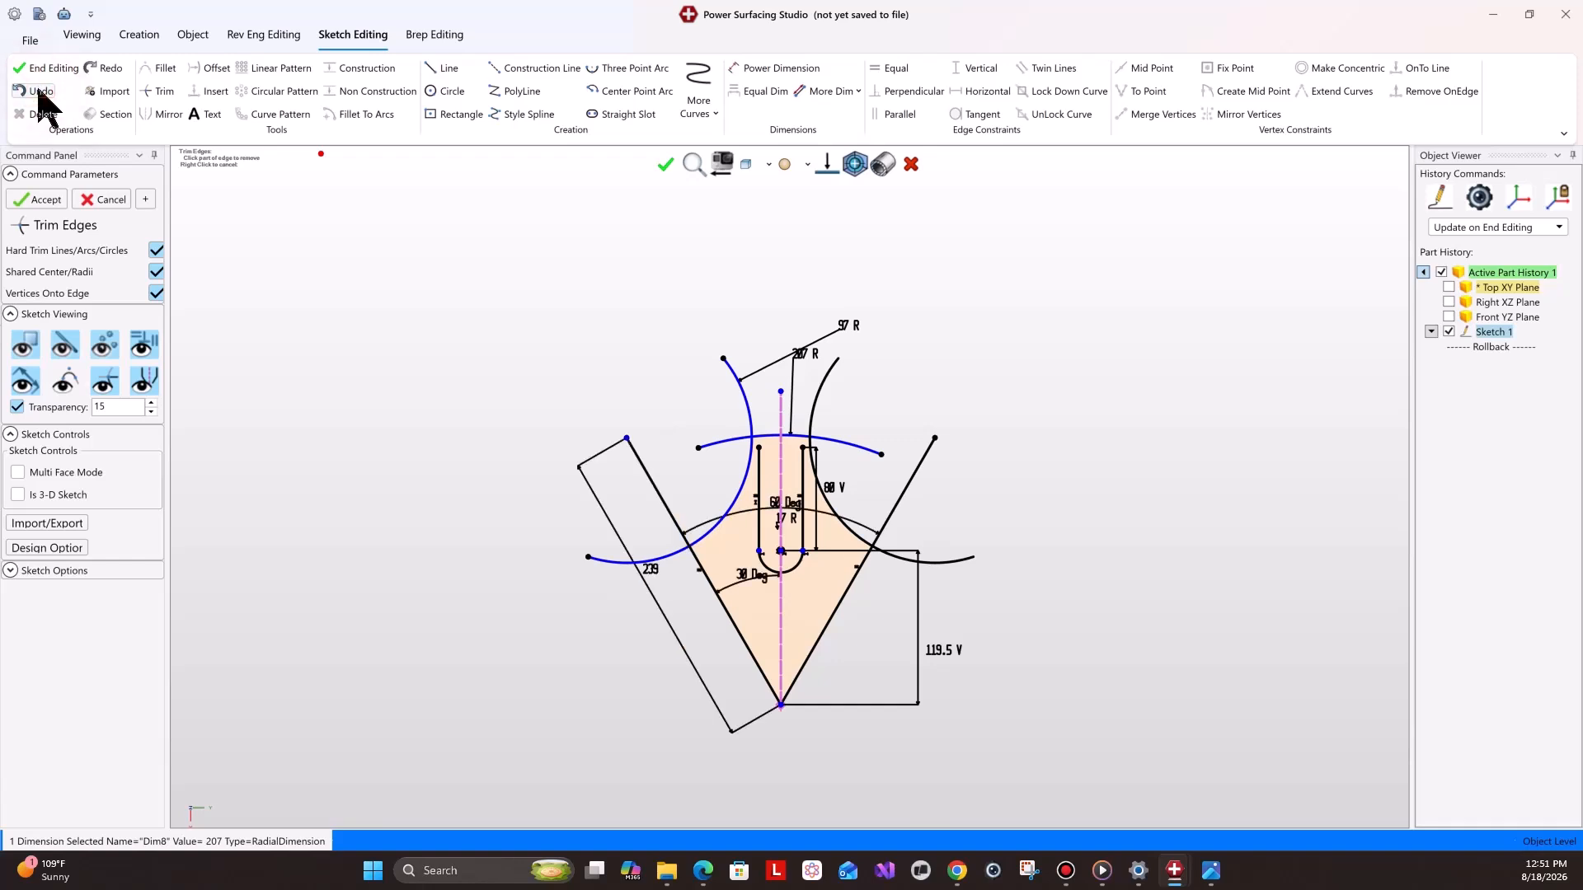
# Turn off hard trimming and trim away the excess arc segments around the tooth tip and slot.
pyautogui.click(156, 250)
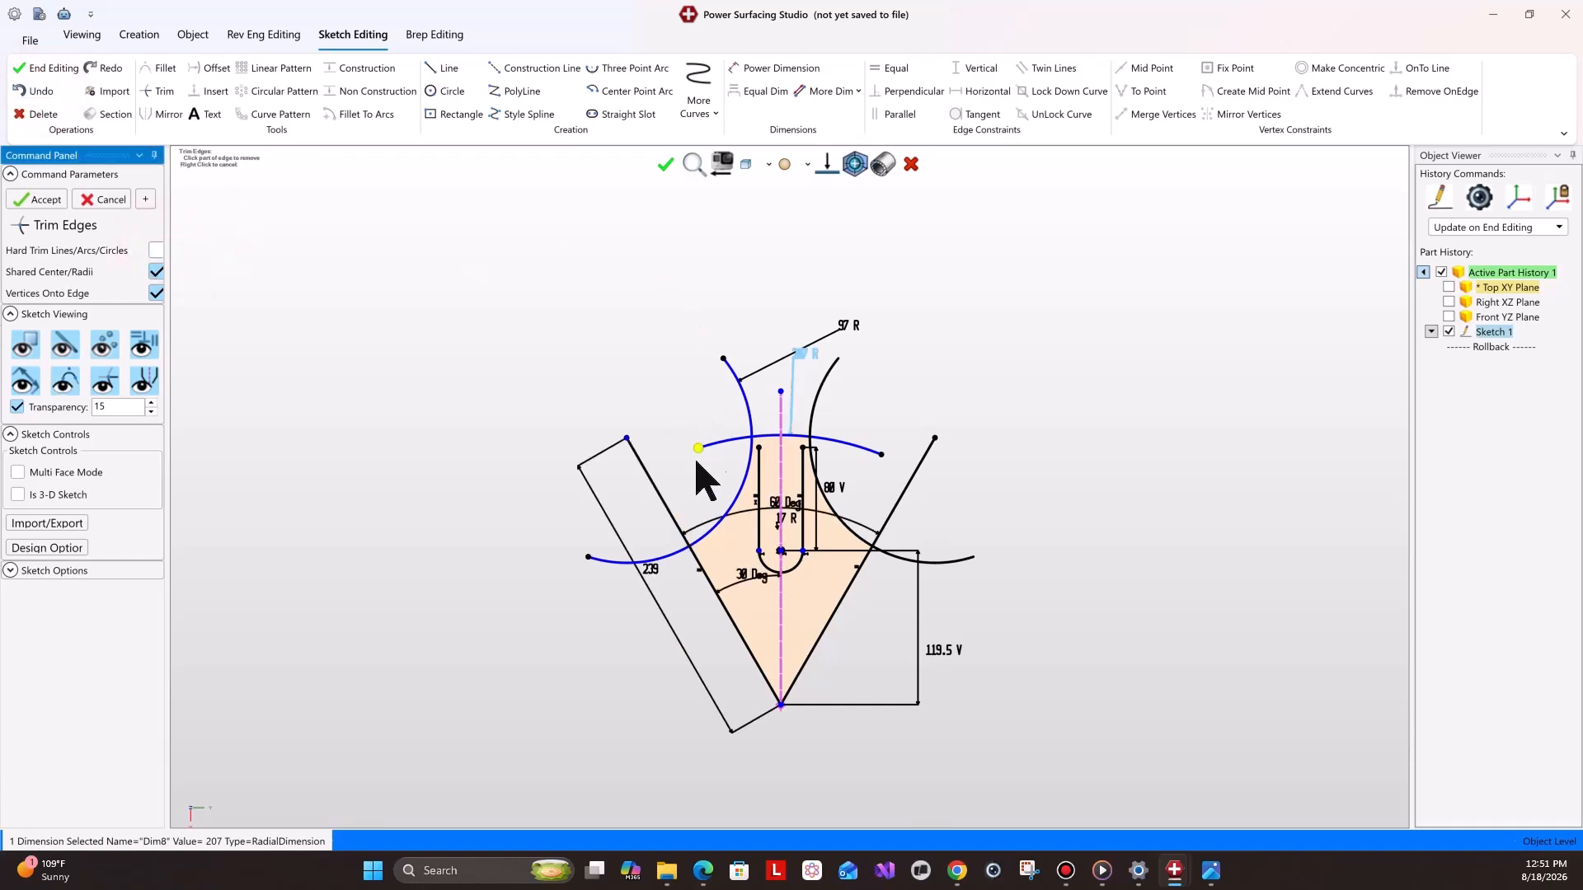
pyautogui.click(662, 495)
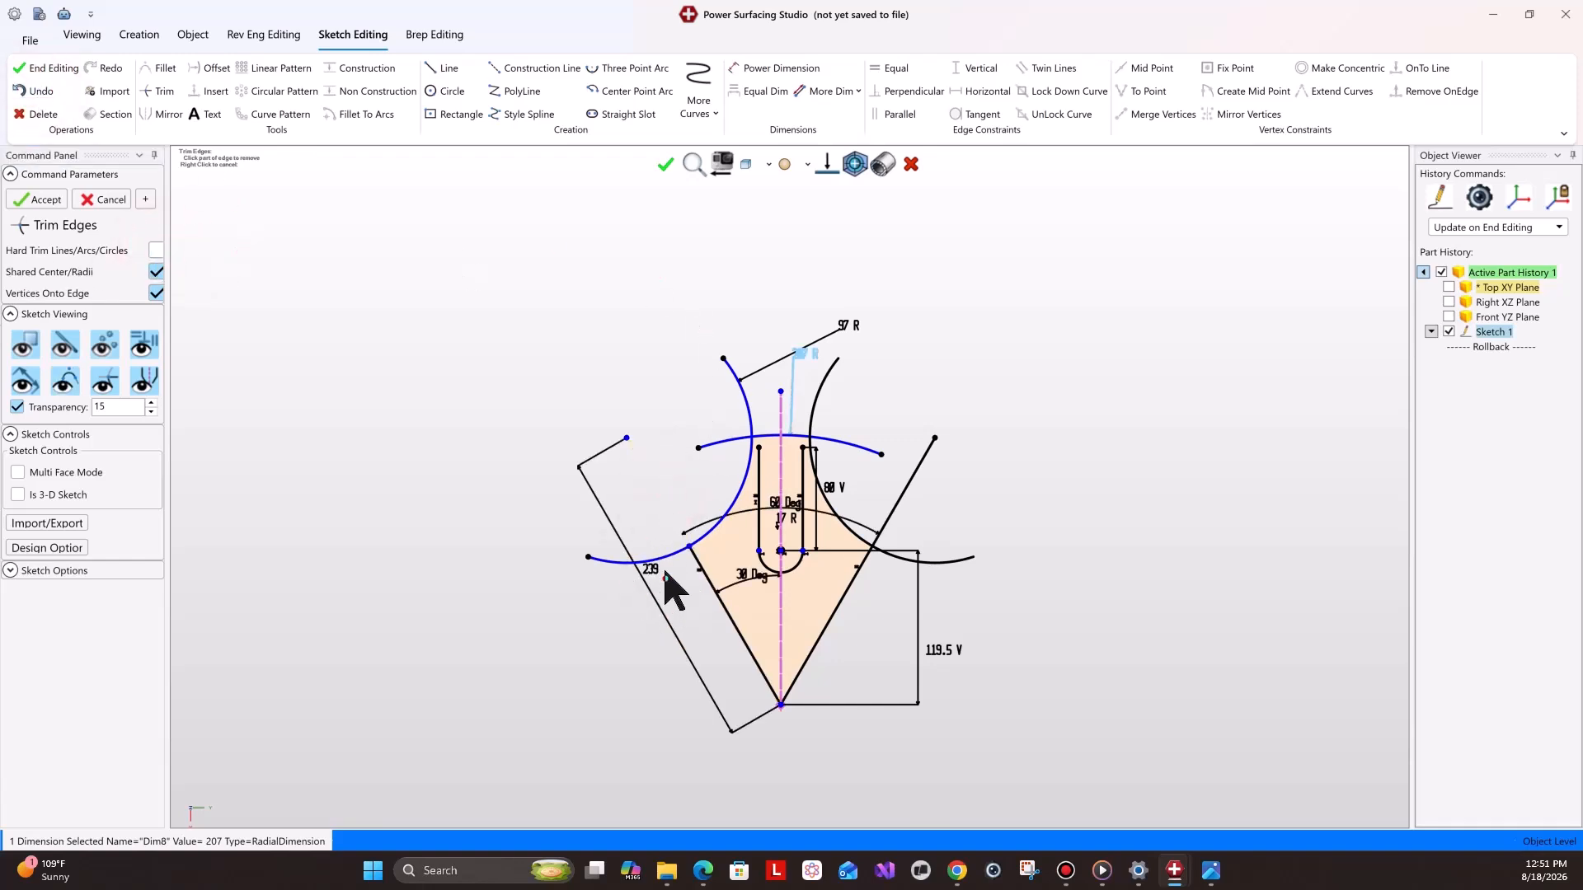
pyautogui.click(897, 507)
pyautogui.click(752, 397)
pyautogui.click(717, 451)
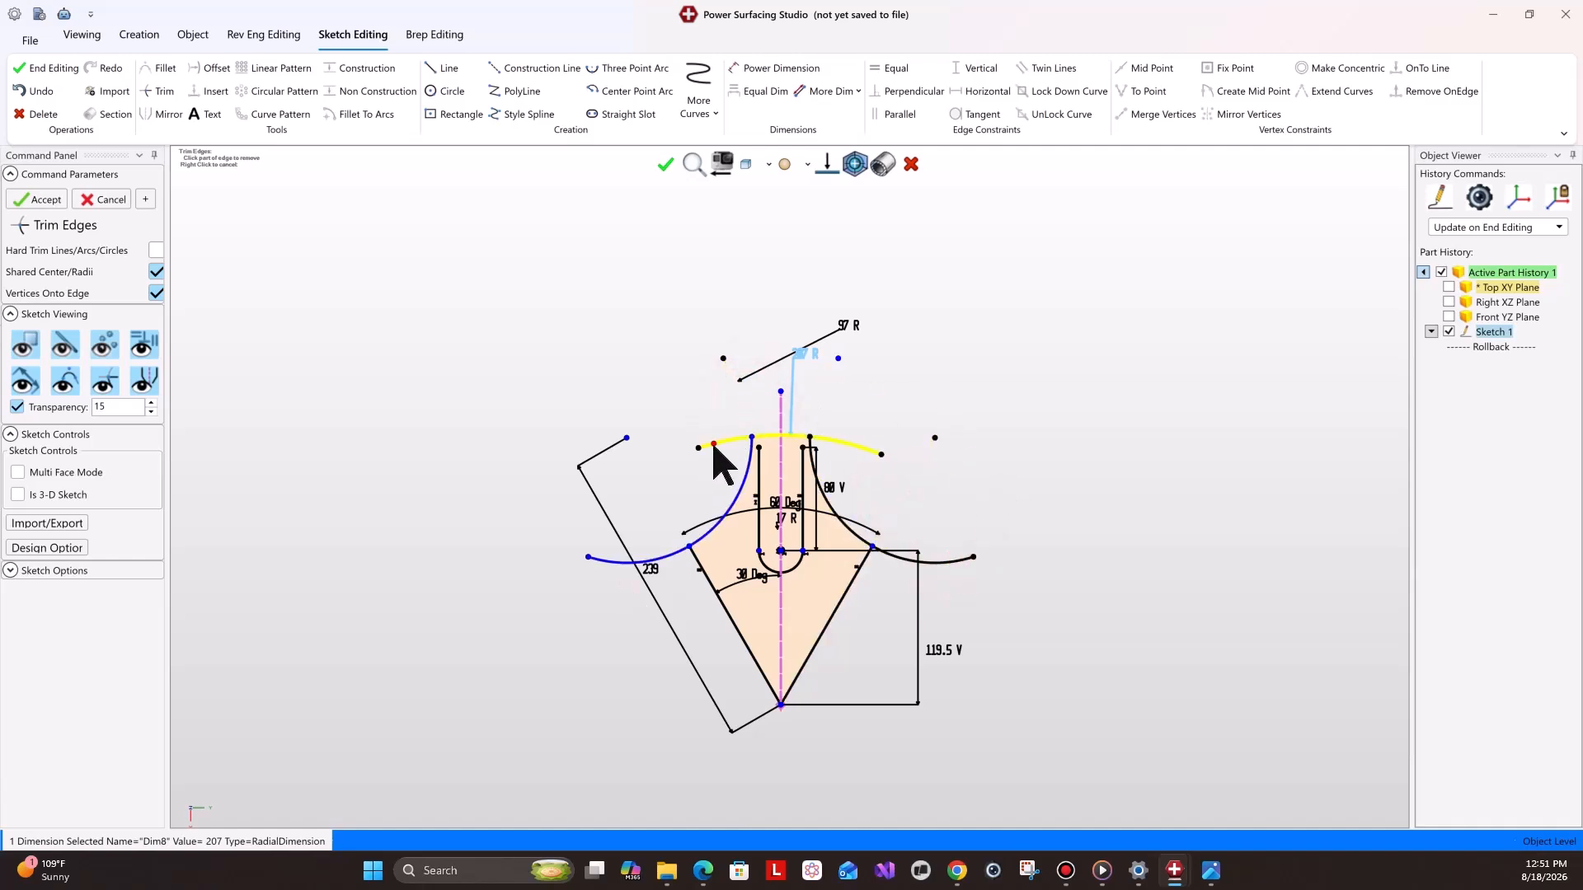
pyautogui.click(866, 450)
pyautogui.click(34, 200)
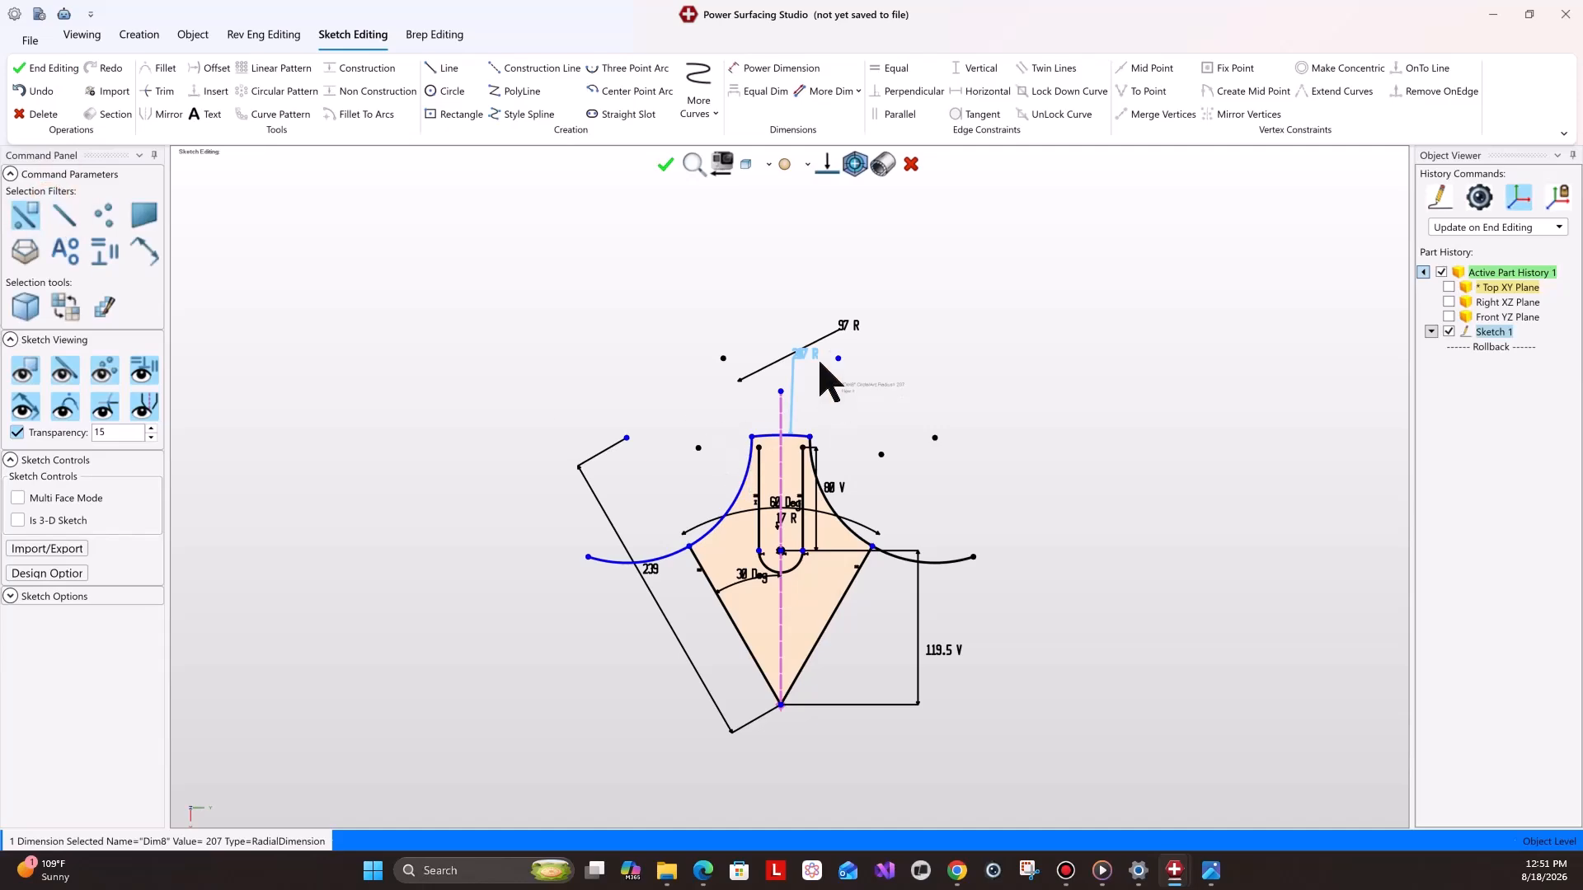
# Examine the reference drawing for the shape of the tooth tip.
pyautogui.scroll(5, 816, 412)
pyautogui.click(1211, 875)
pyautogui.click(1147, 768)
pyautogui.scroll(2, 808, 347)
pyautogui.scroll(-3, 709, 317)
pyautogui.moveTo(709, 318); pyautogui.dragTo(783, 586)
pyautogui.scroll(-2, 752, 416)
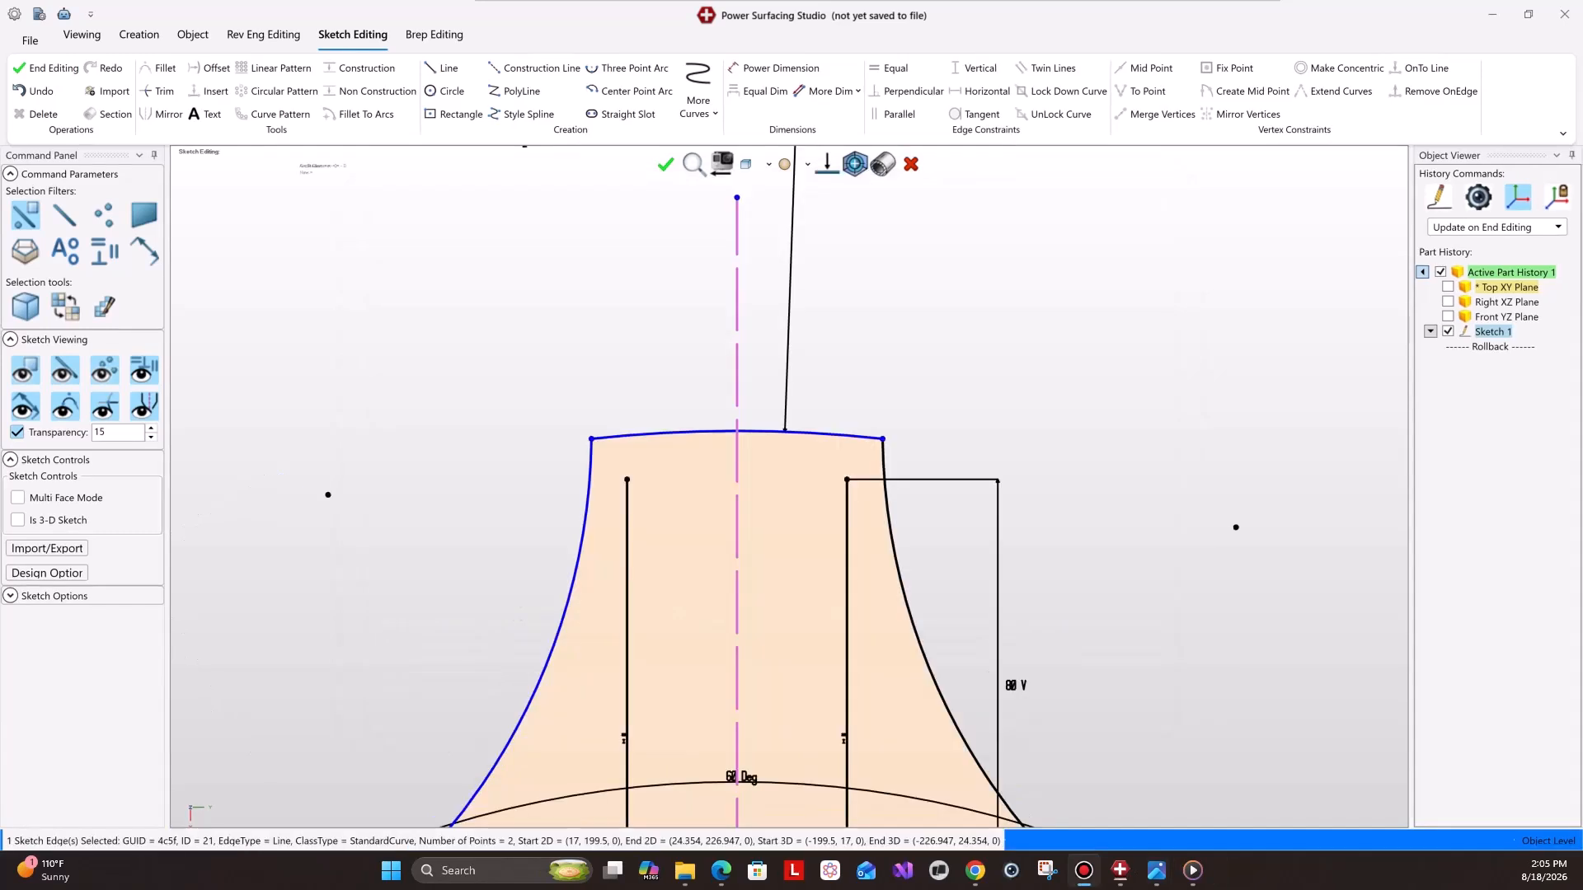
# Draw two lines flaring upward from the top ends of the slot's side lines.
pyautogui.click(445, 69)
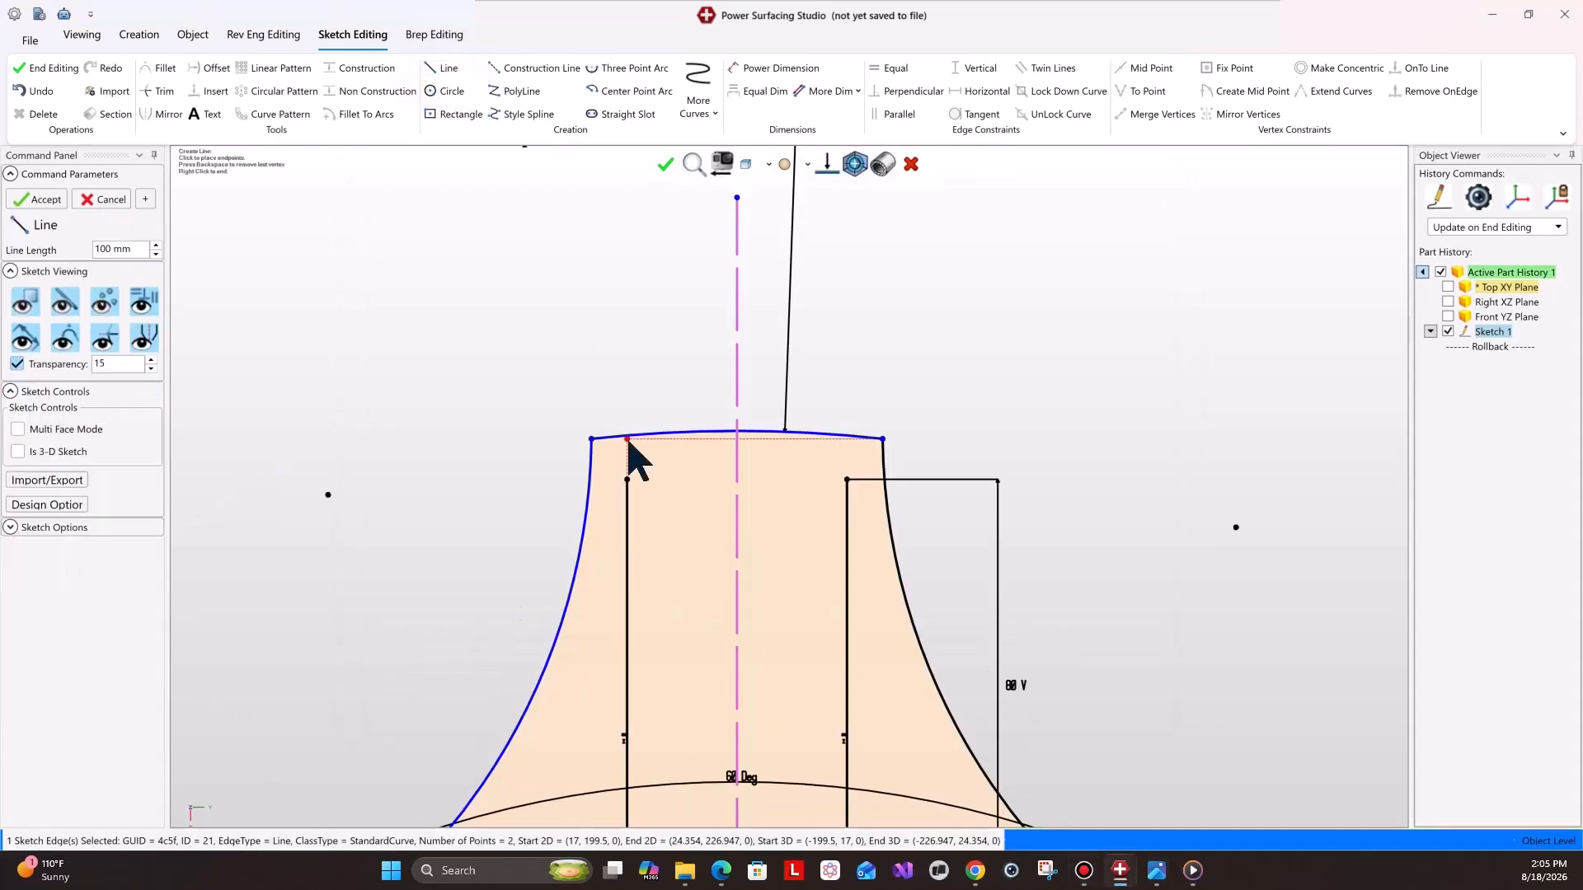
pyautogui.click(627, 479)
pyautogui.click(600, 302)
pyautogui.click(847, 480)
pyautogui.click(883, 294)
# Dimension the angle between the two flared lines as 30°.
pyautogui.click(775, 70)
pyautogui.click(876, 333)
pyautogui.click(609, 356)
pyautogui.write('30')
pyautogui.press('Return')
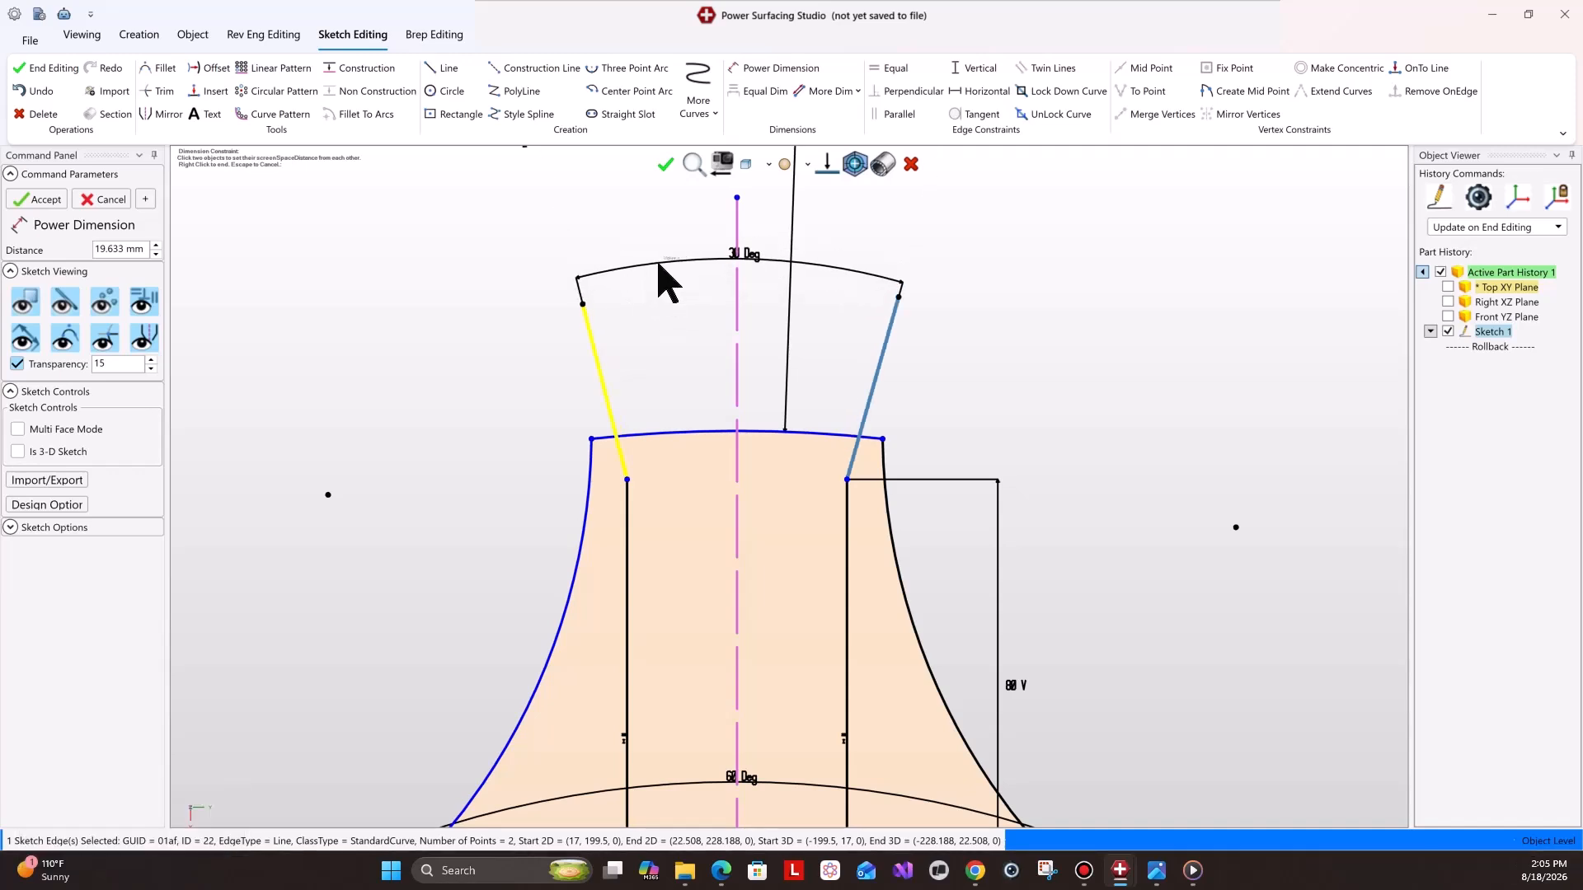
# Dimension the angle between the right flared line and the vertical centerline as 15°.
pyautogui.click(867, 373)
pyautogui.click(738, 375)
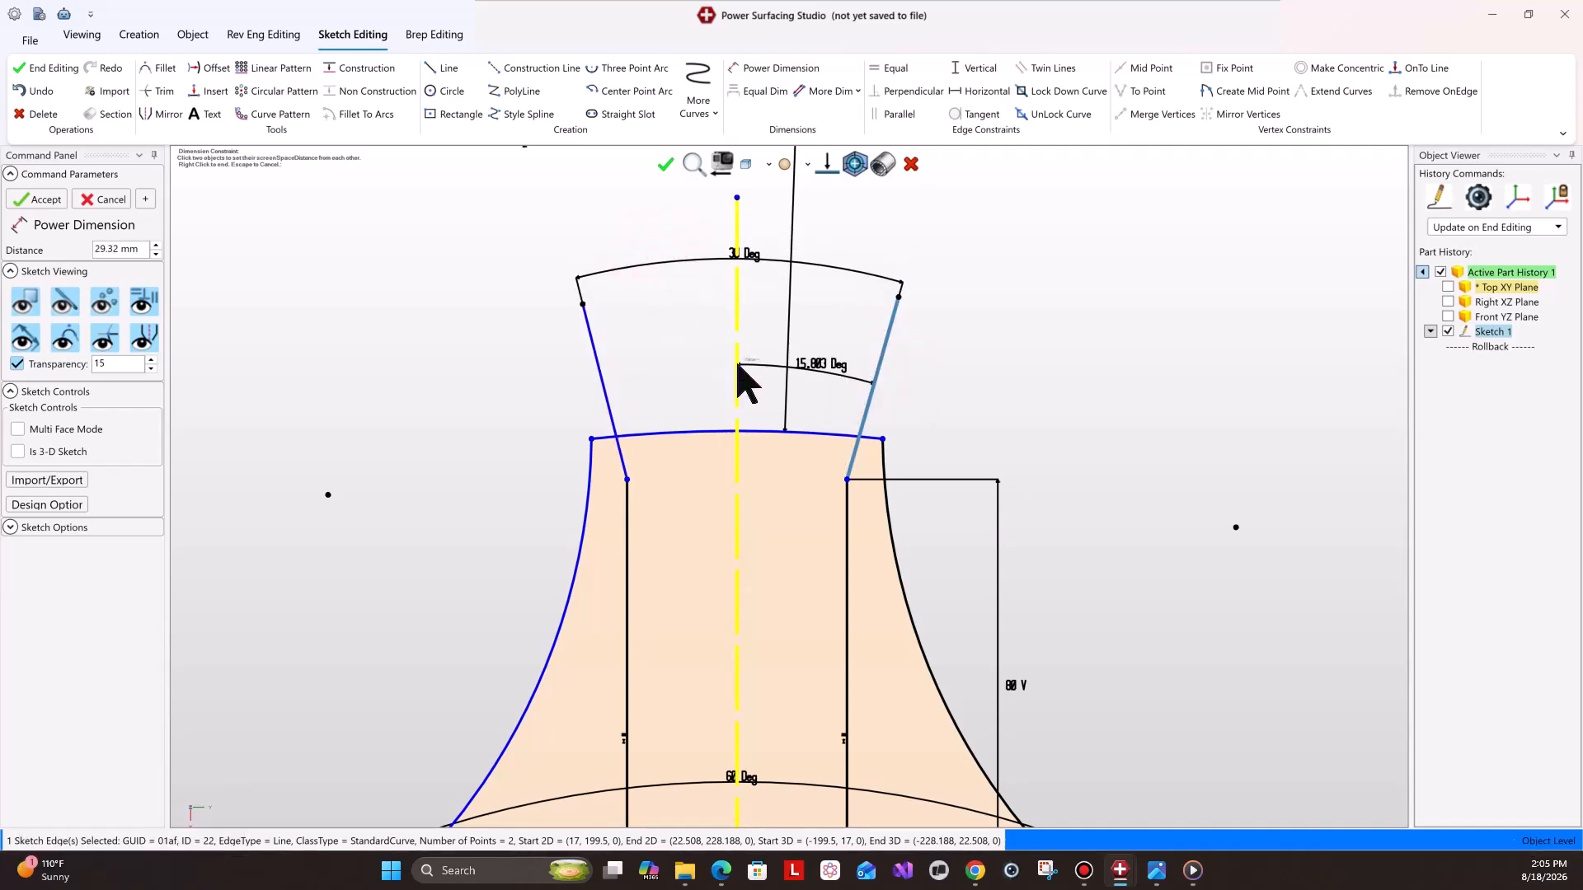
pyautogui.write('15')
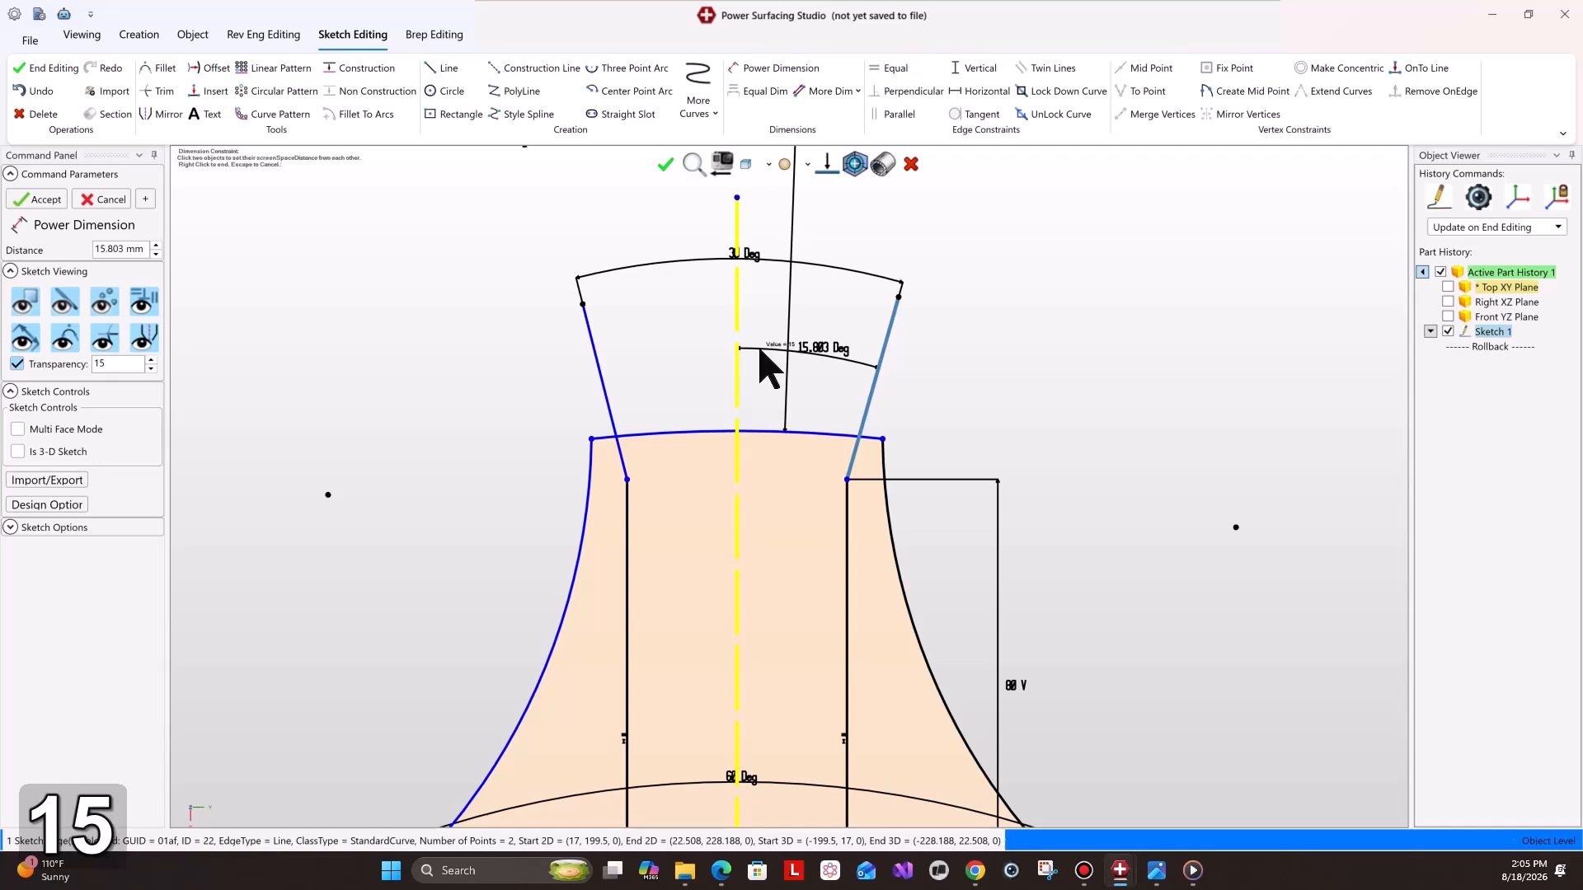
pyautogui.press('Return')
pyautogui.click(759, 350)
# Trim the 207 mm arc segment lying between the two flared lines.
pyautogui.scroll(-2, 796, 618)
pyautogui.click(157, 92)
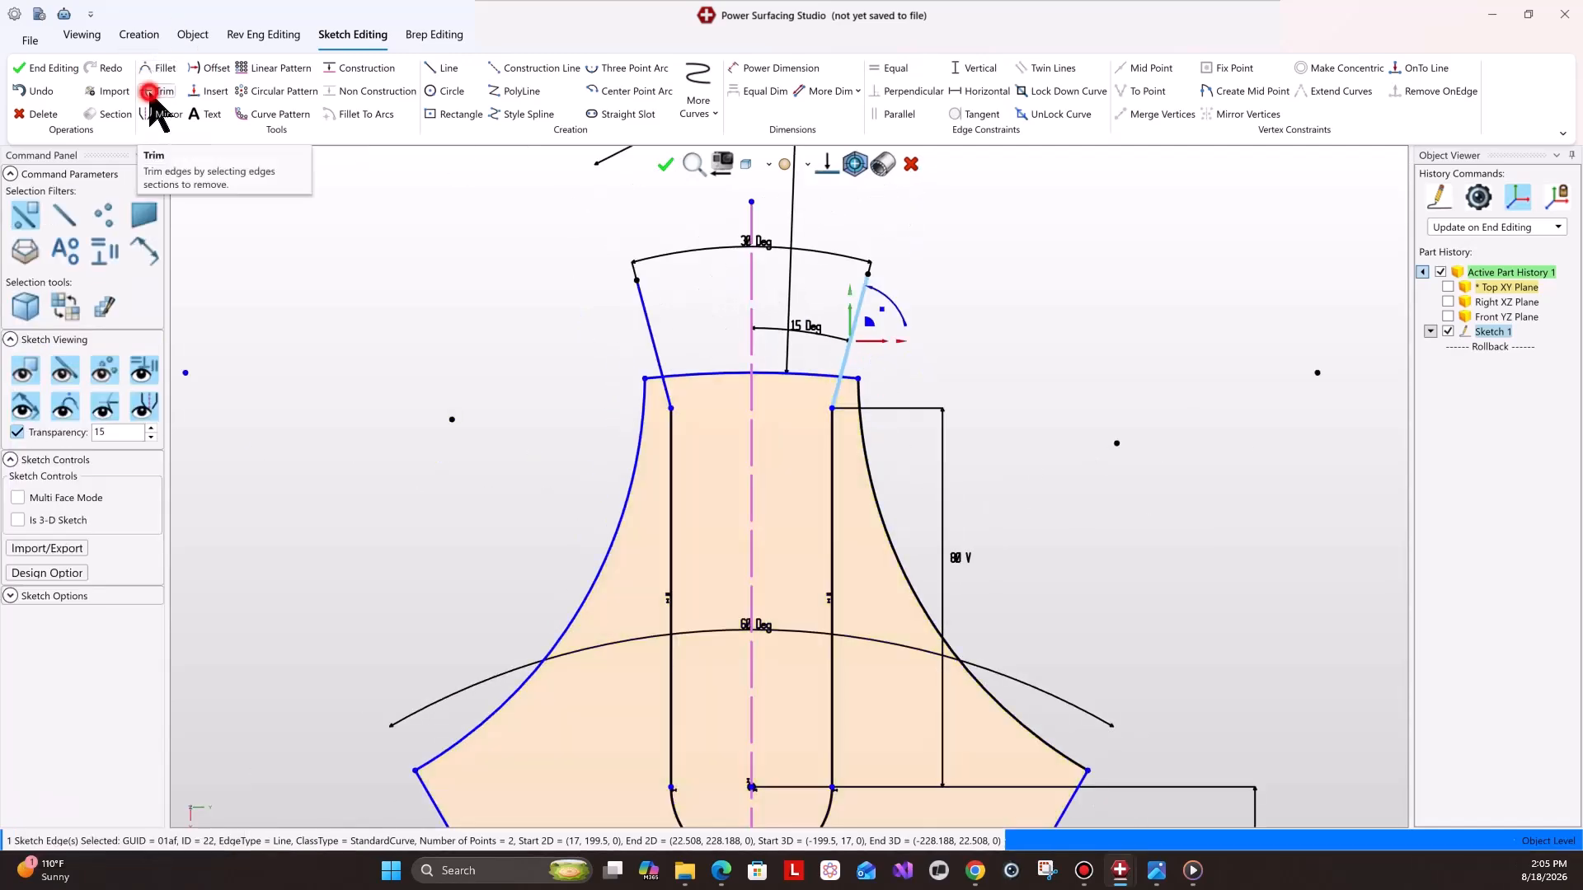
pyautogui.click(157, 250)
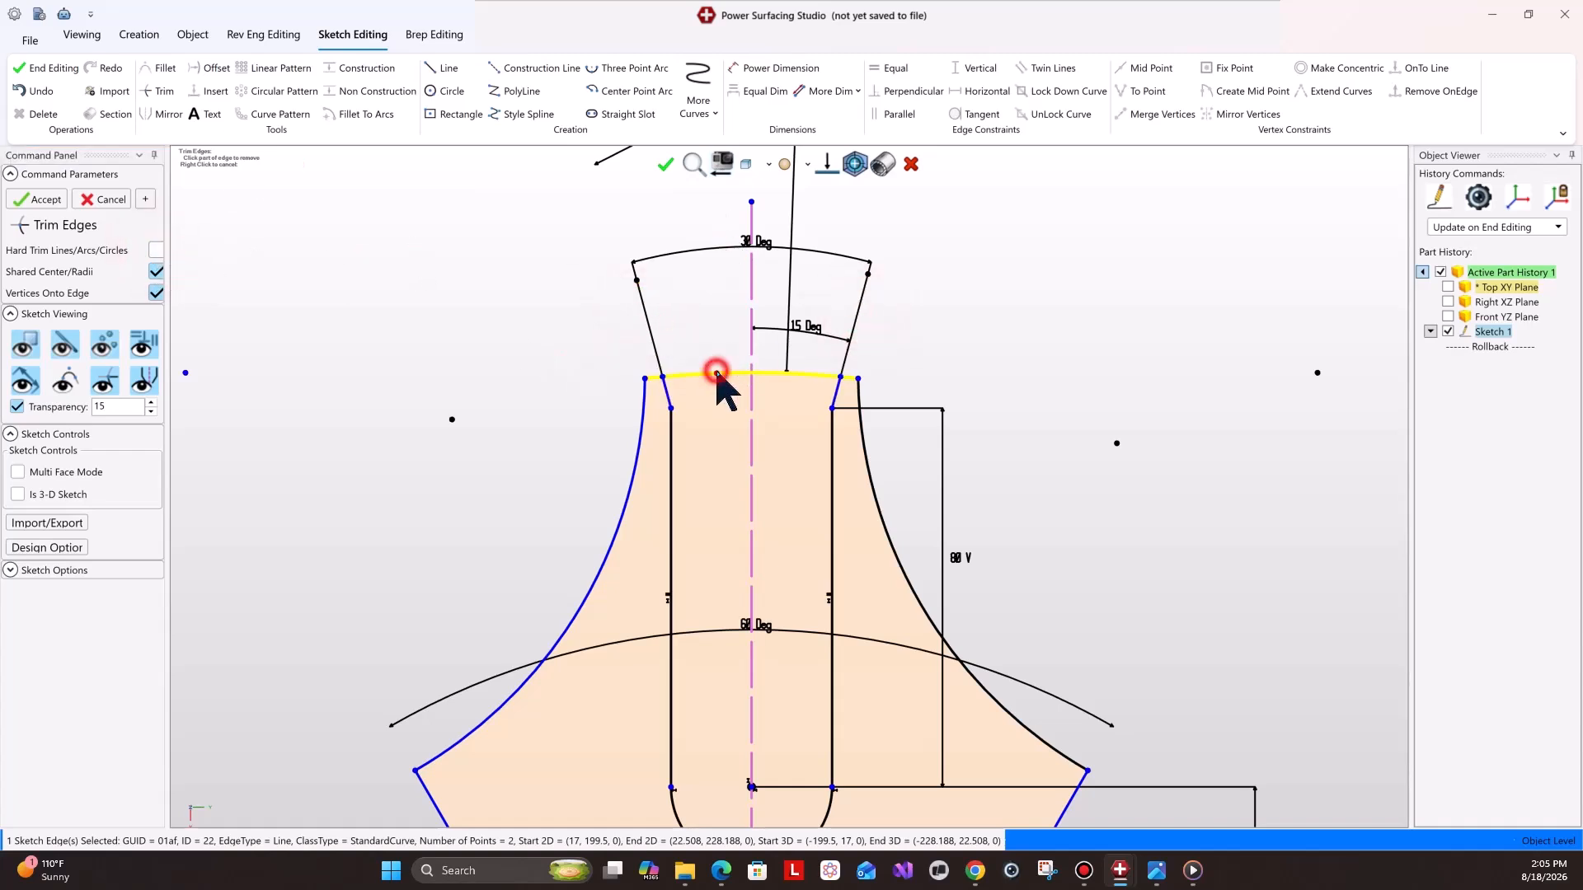
pyautogui.scroll(-3, 767, 618)
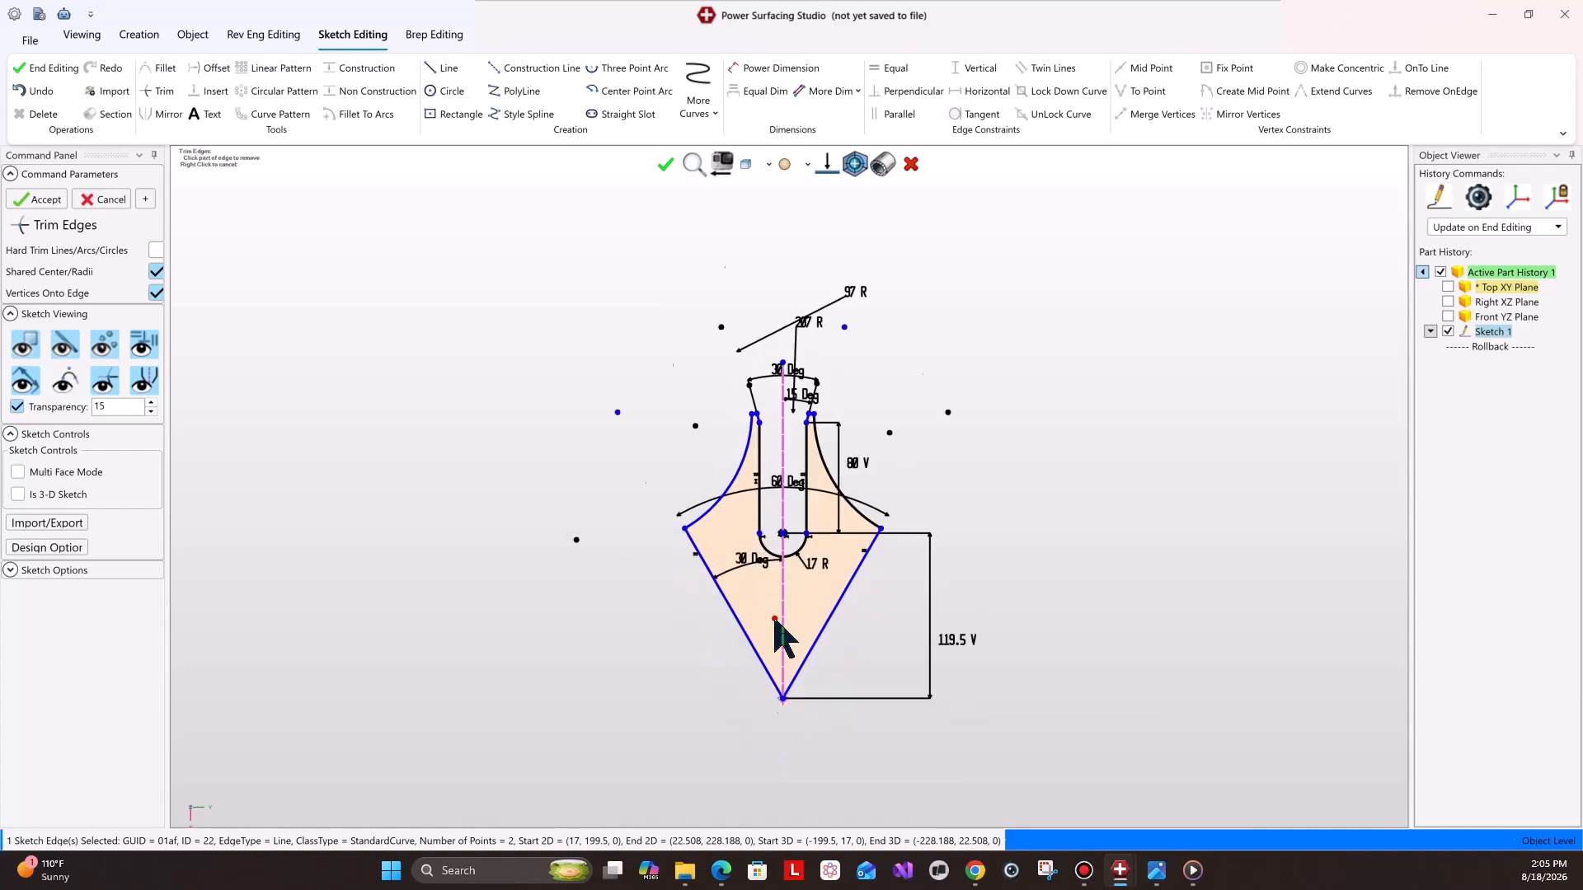
pyautogui.scroll(1, 825, 635)
pyautogui.click(45, 200)
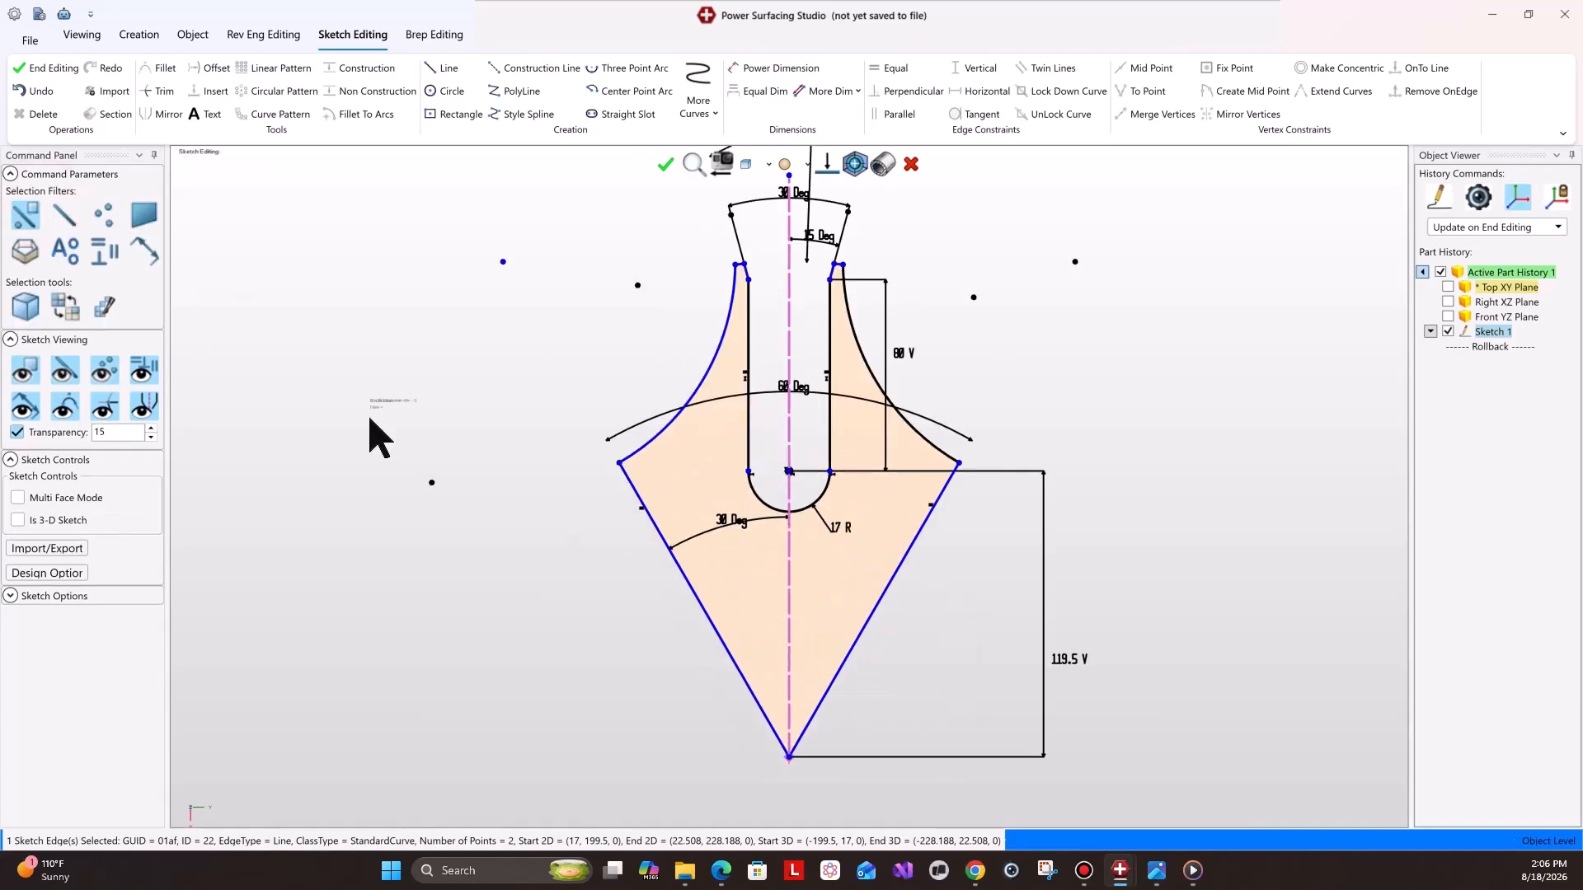
# Examine the reference drawing of the wheel's tooth layout.
pyautogui.click(543, 600)
pyautogui.moveTo(1154, 879)
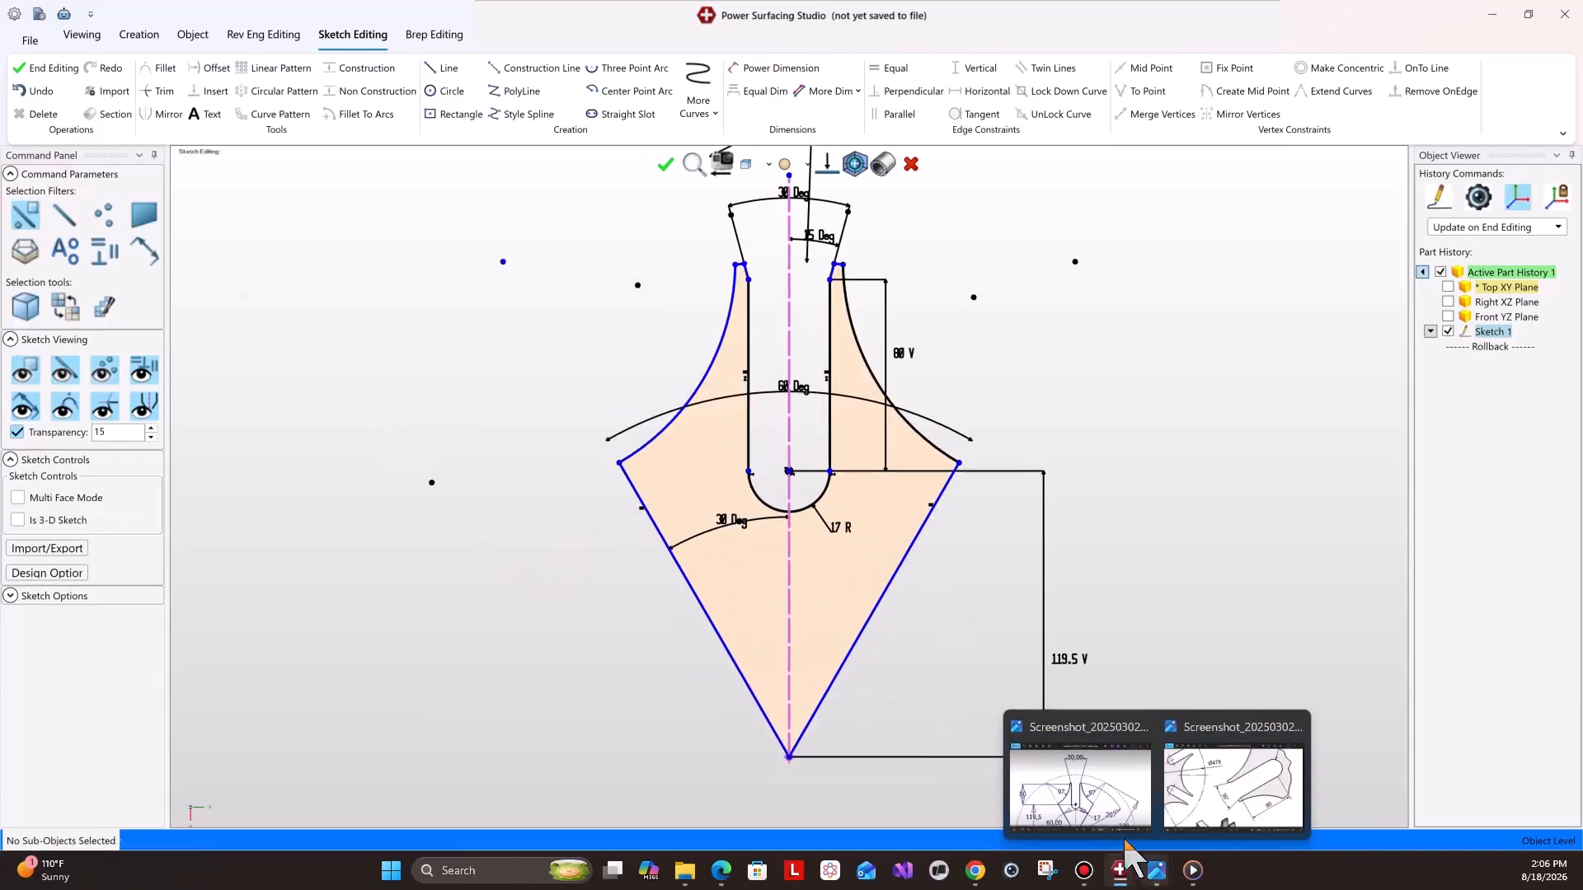
pyautogui.click(1218, 804)
pyautogui.moveTo(999, 721); pyautogui.dragTo(983, 720)
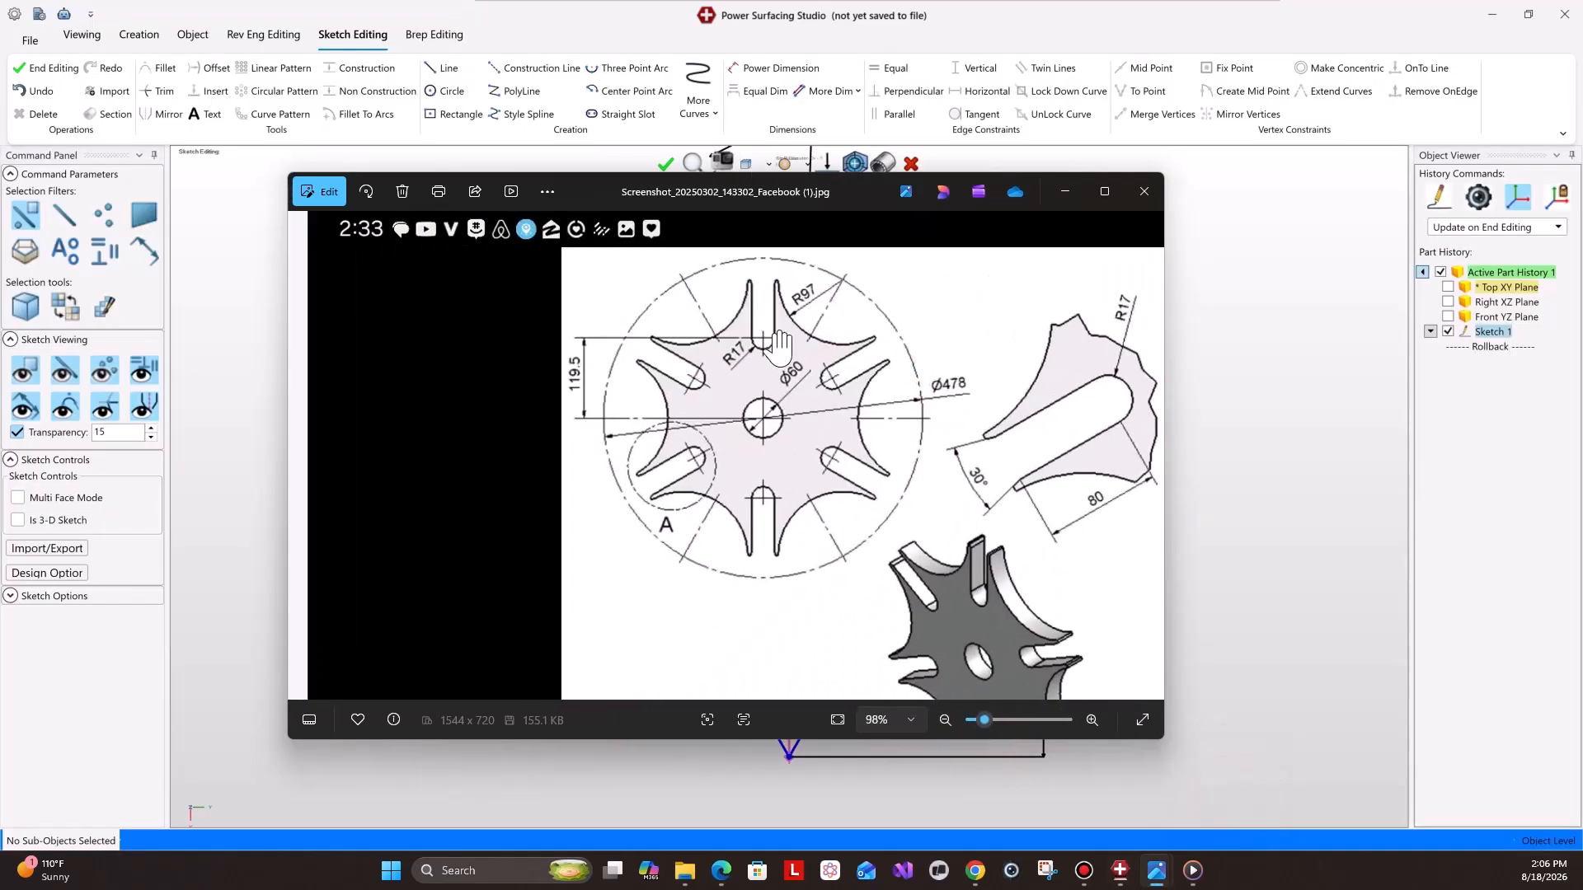
pyautogui.click(1066, 193)
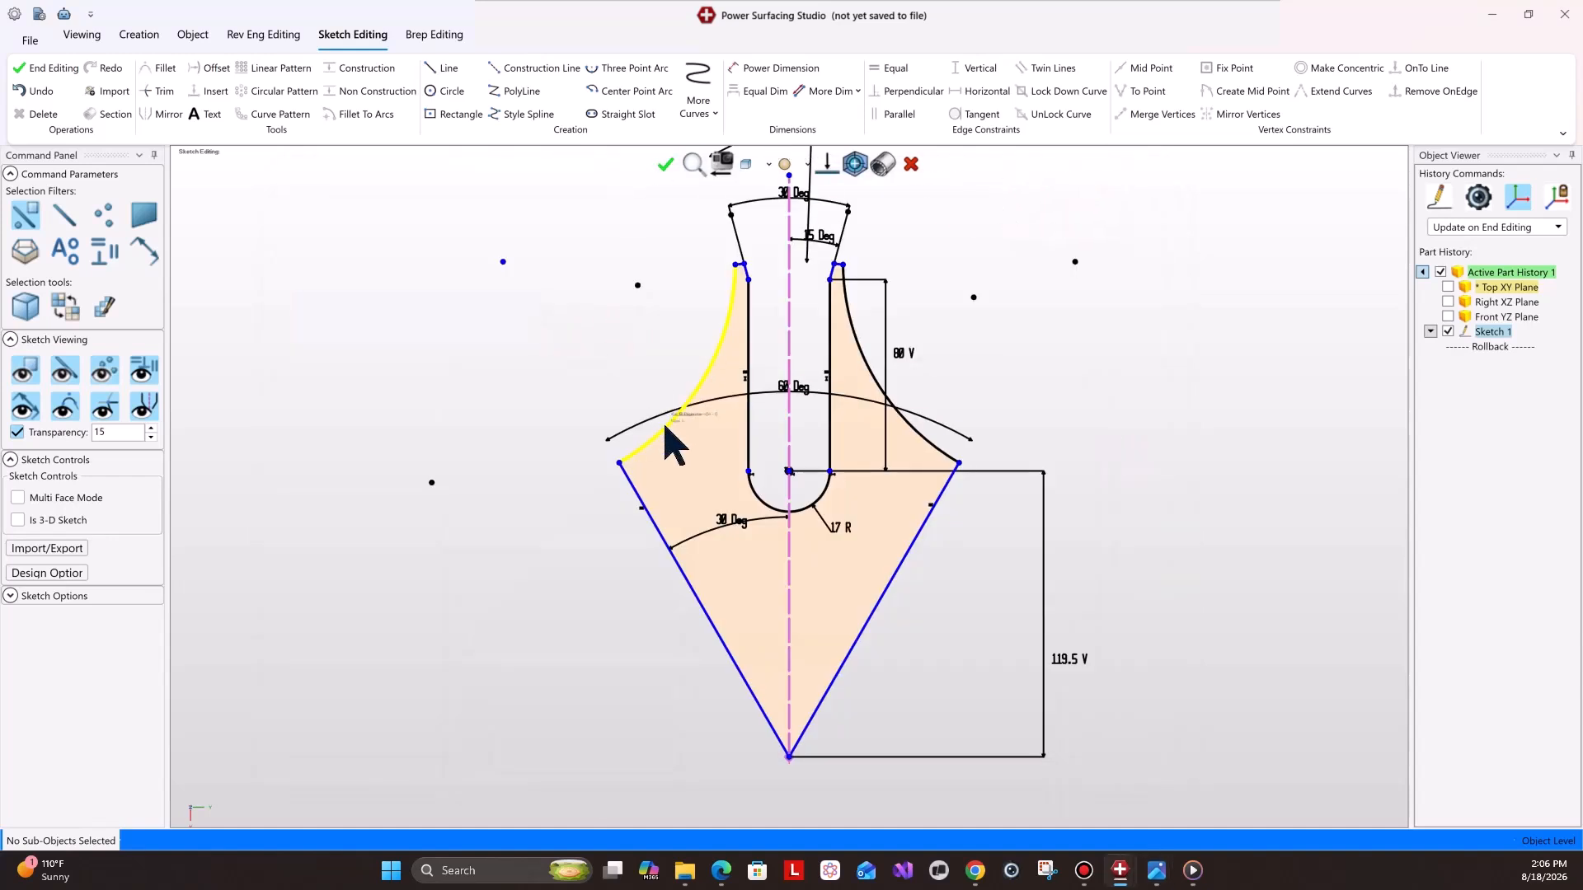
# Try a circular pattern of the tooth outline edges with count 6 about the bottom vertex, then cancel it.
pyautogui.click(674, 449)
pyautogui.scroll(2, 747, 276)
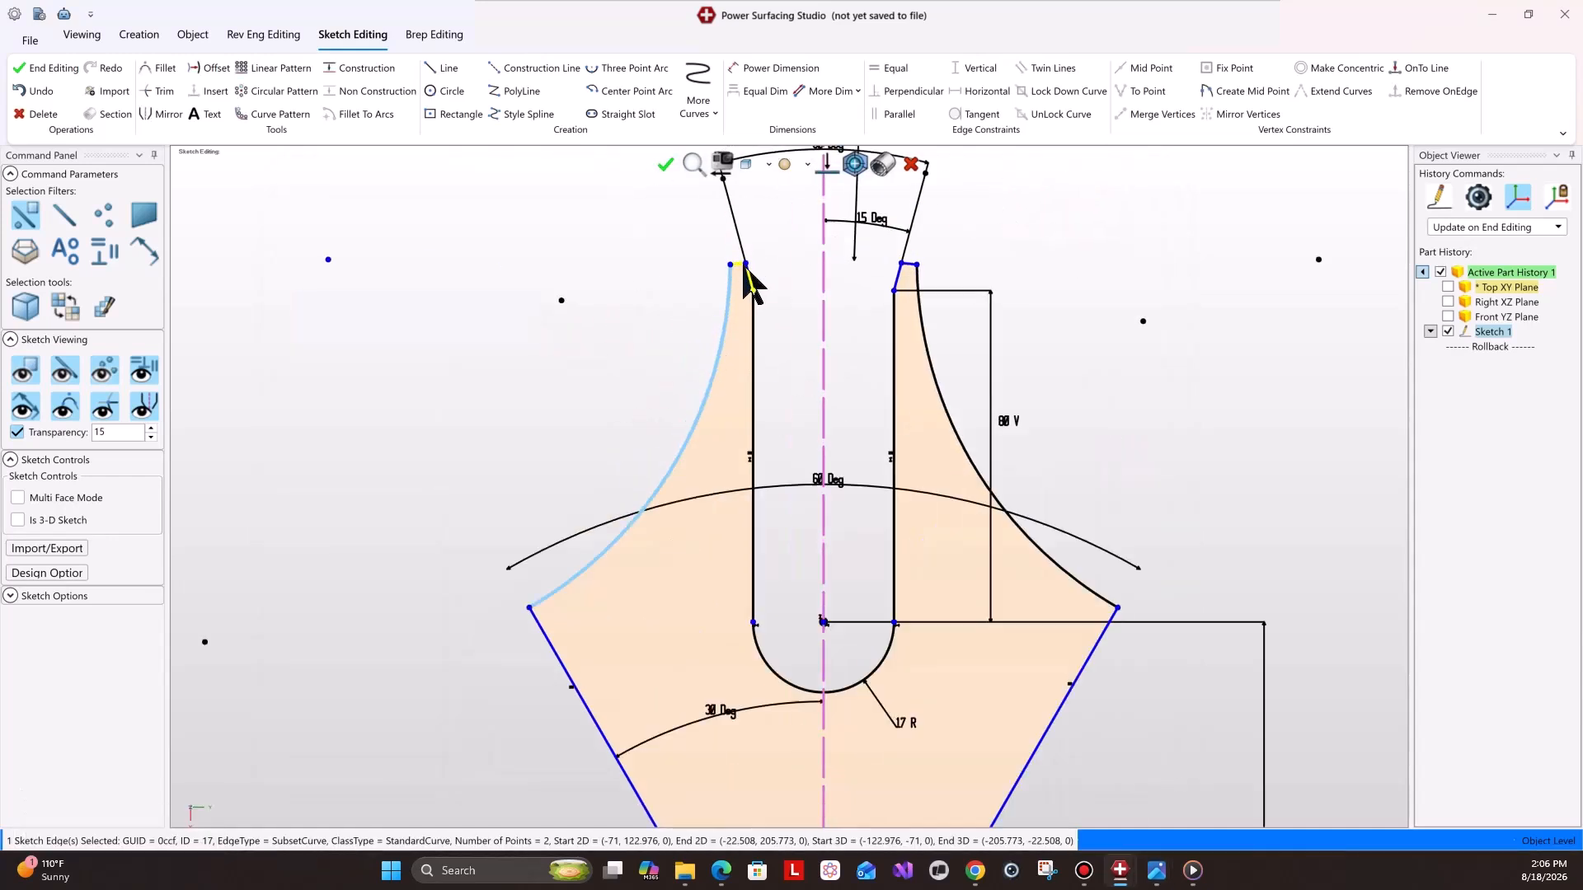
pyautogui.keyDown('ctrl'); pyautogui.click(739, 263); pyautogui.keyUp('ctrl')
pyautogui.keyDown('ctrl'); pyautogui.click(750, 274); pyautogui.keyUp('ctrl')
pyautogui.keyDown('ctrl'); pyautogui.click(754, 328); pyautogui.keyUp('ctrl')
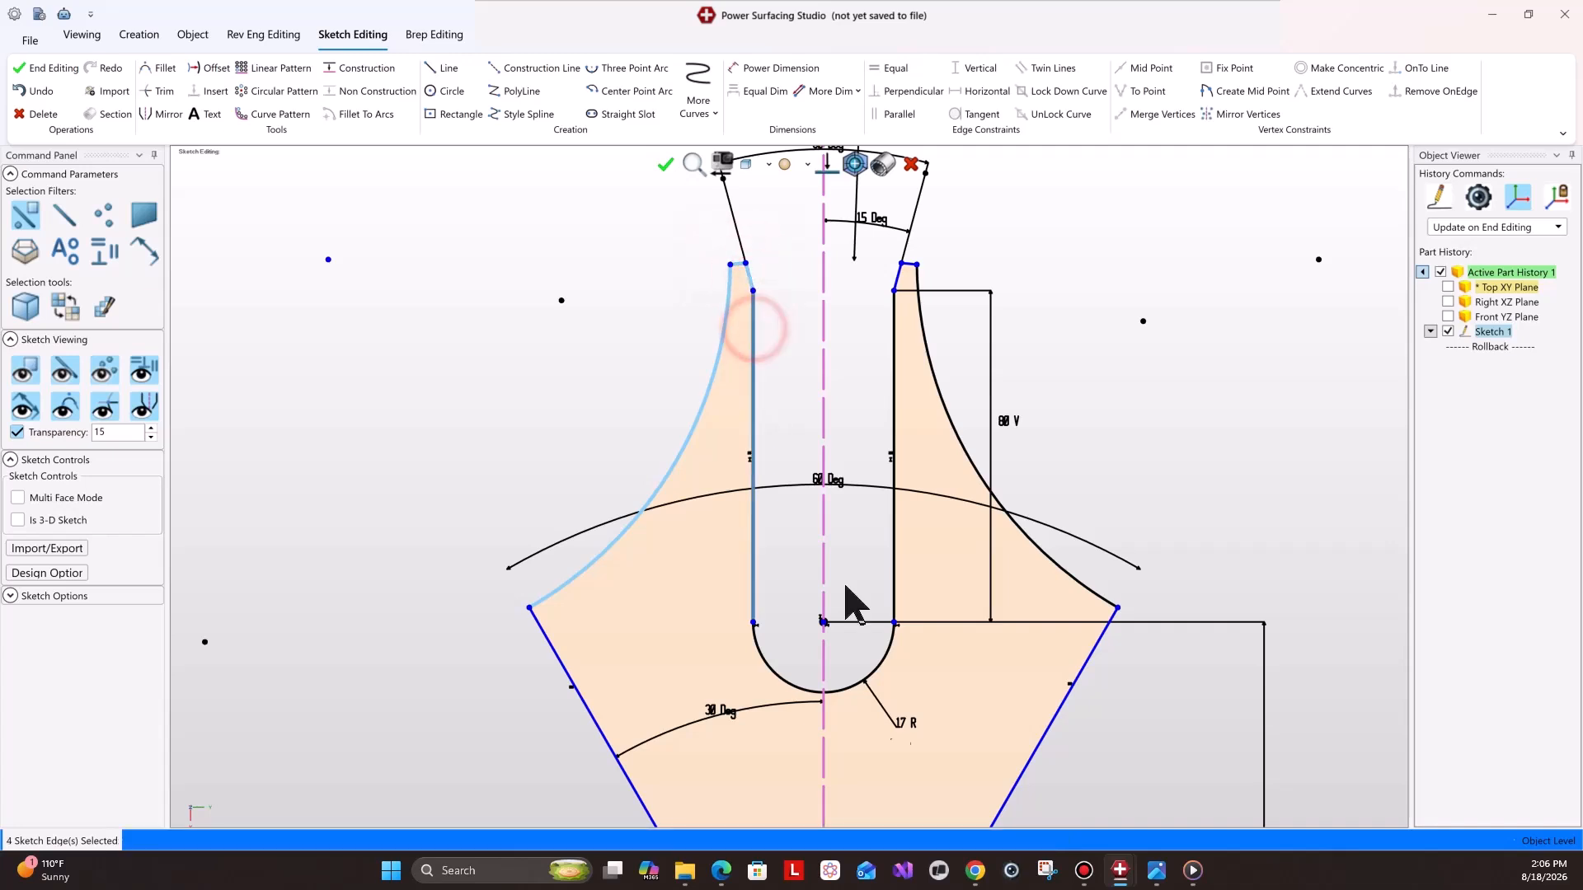
pyautogui.keyDown('ctrl'); pyautogui.click(853, 691); pyautogui.keyUp('ctrl')
pyautogui.keyDown('ctrl'); pyautogui.click(894, 564); pyautogui.keyUp('ctrl')
pyautogui.keyDown('ctrl'); pyautogui.click(904, 265); pyautogui.keyUp('ctrl')
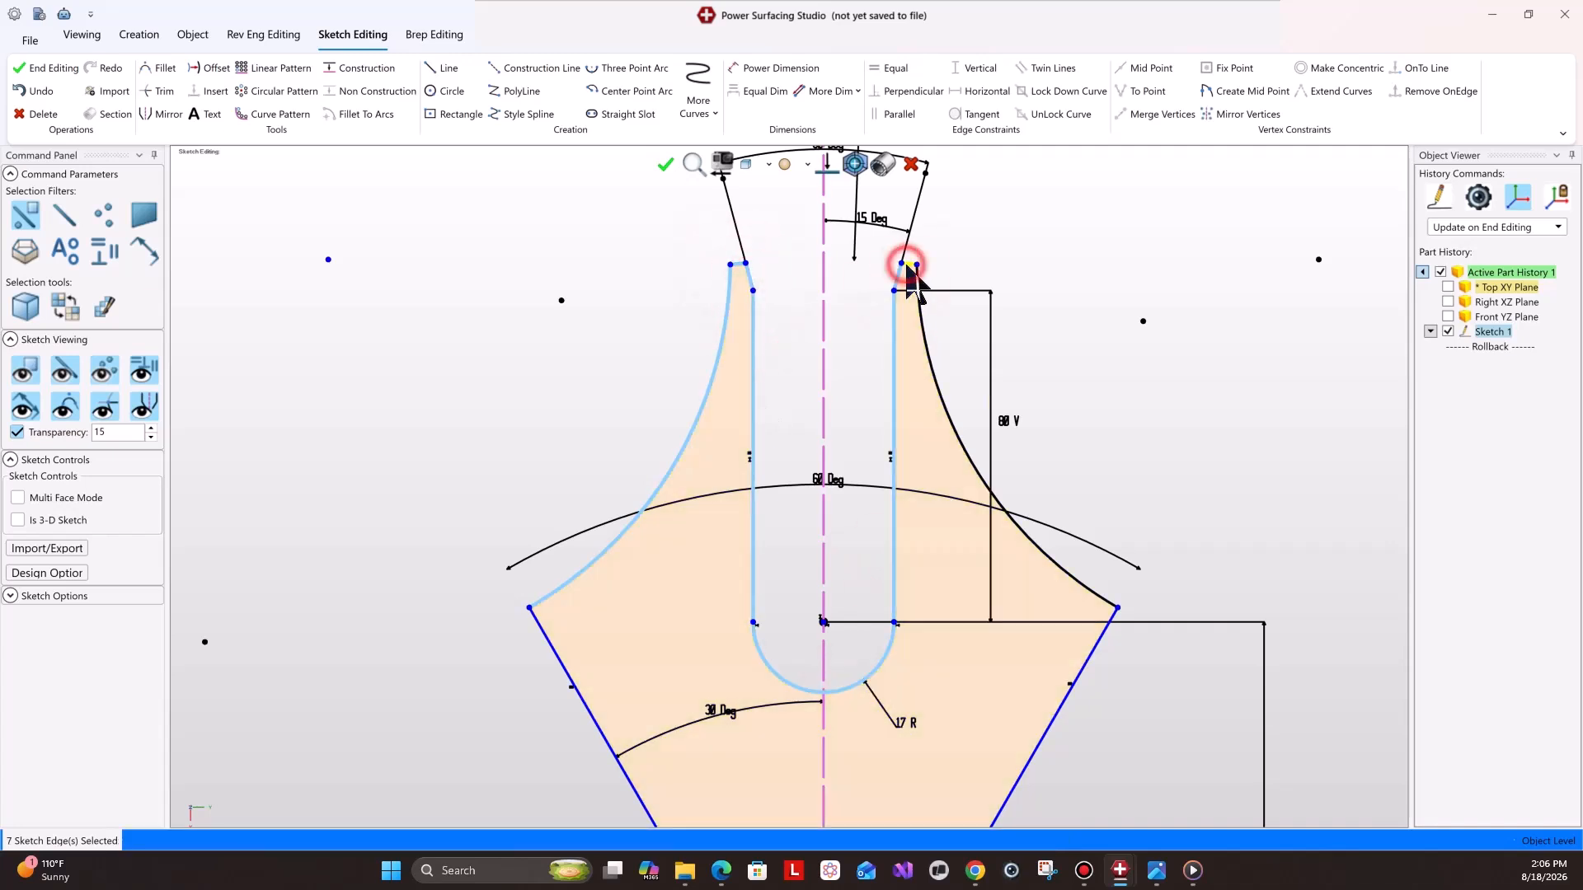
pyautogui.keyDown('ctrl'); pyautogui.click(925, 336); pyautogui.keyUp('ctrl')
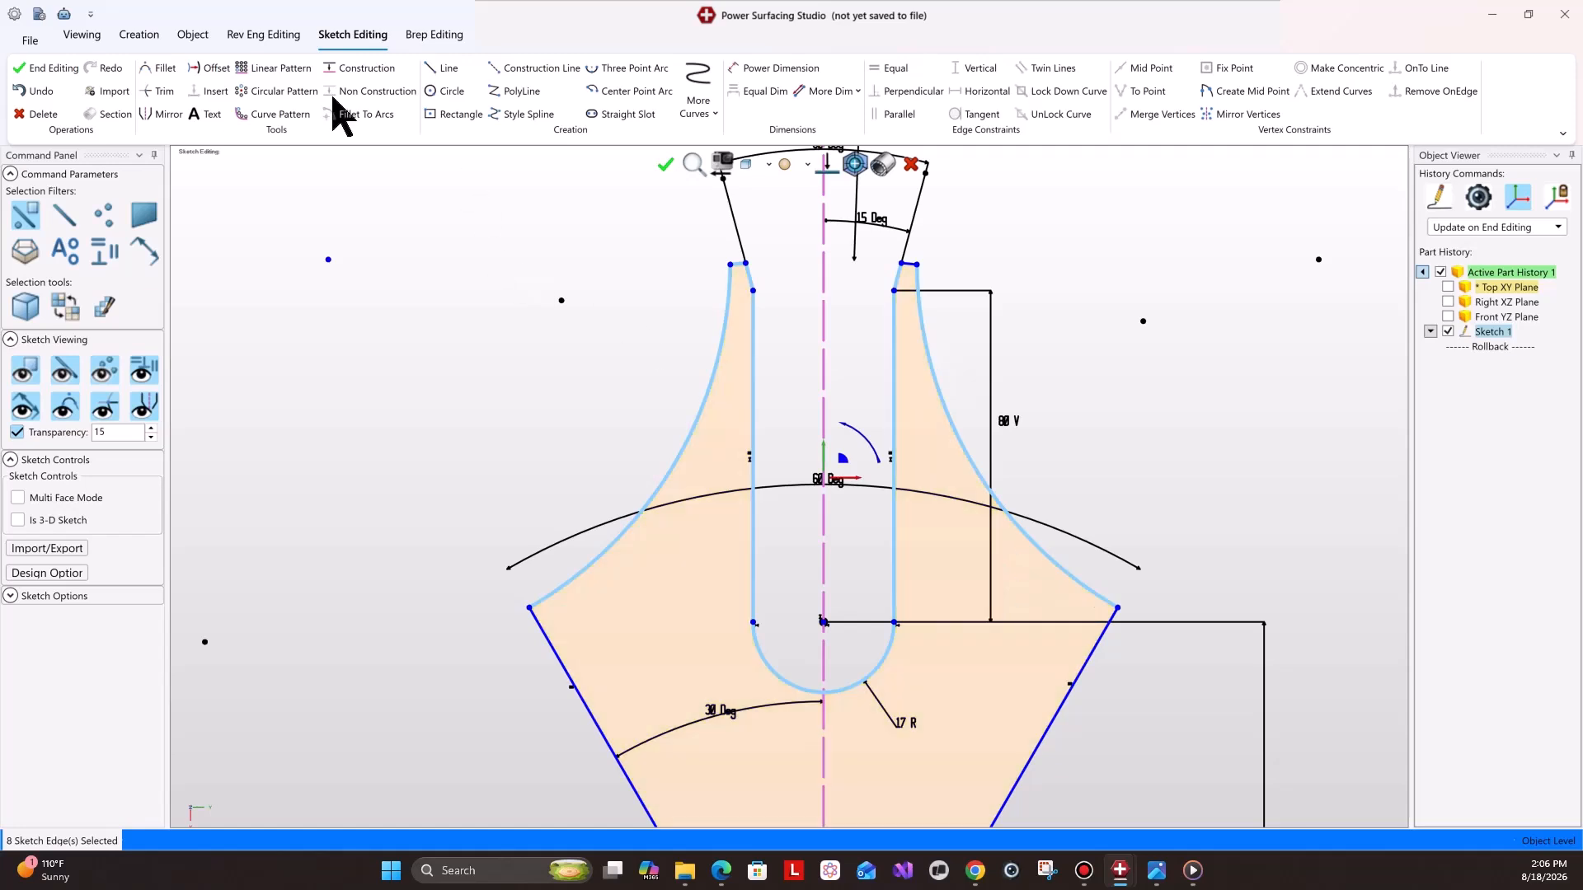
pyautogui.click(277, 91)
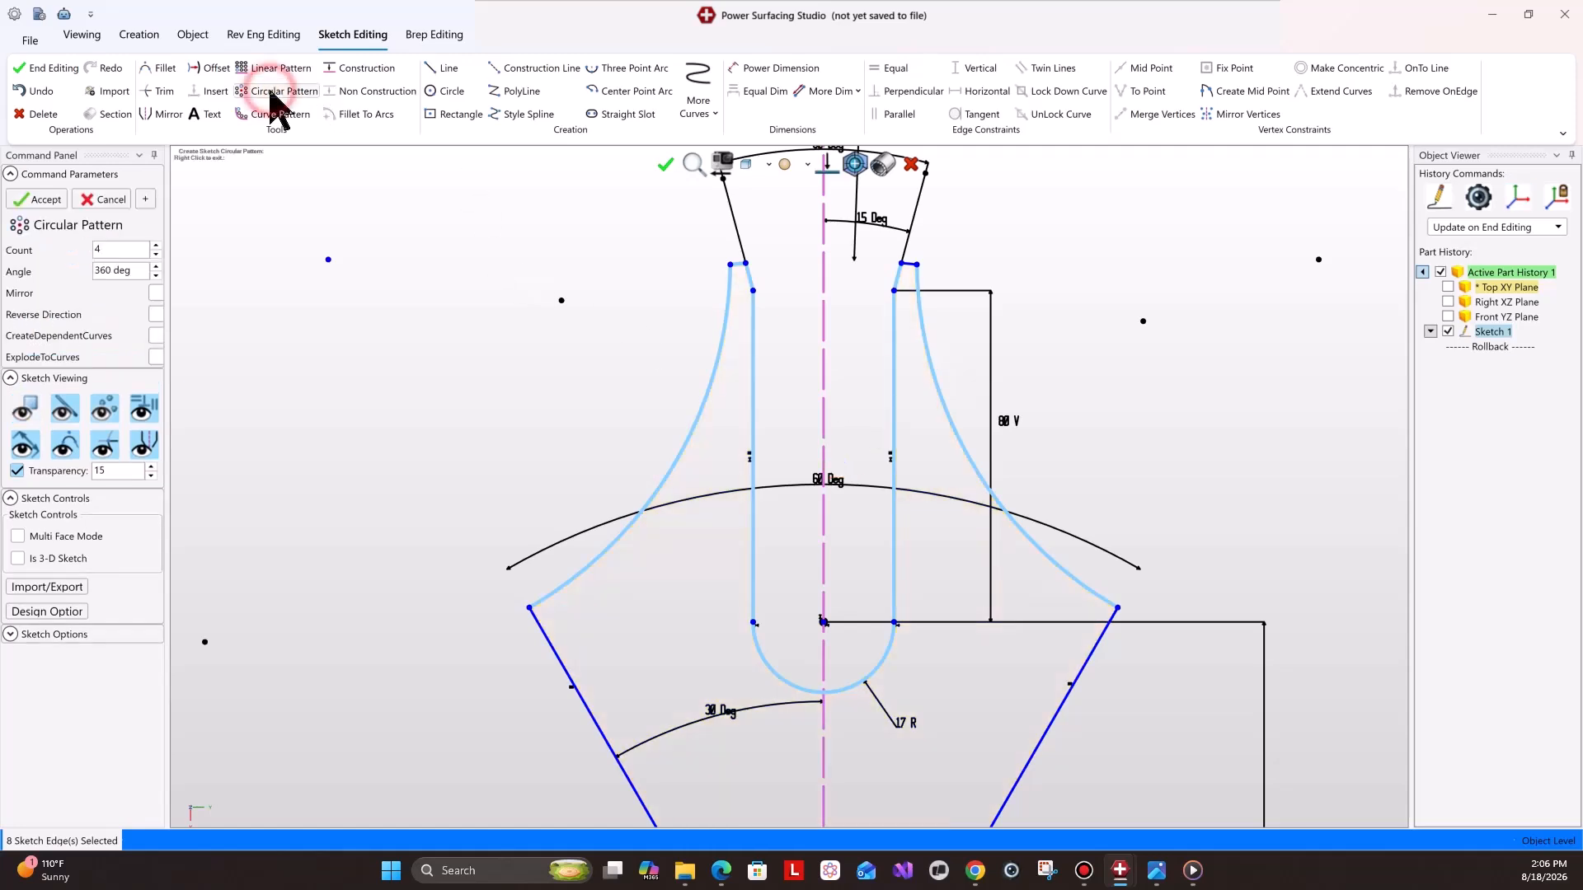
pyautogui.click(157, 245)
pyautogui.click(156, 245)
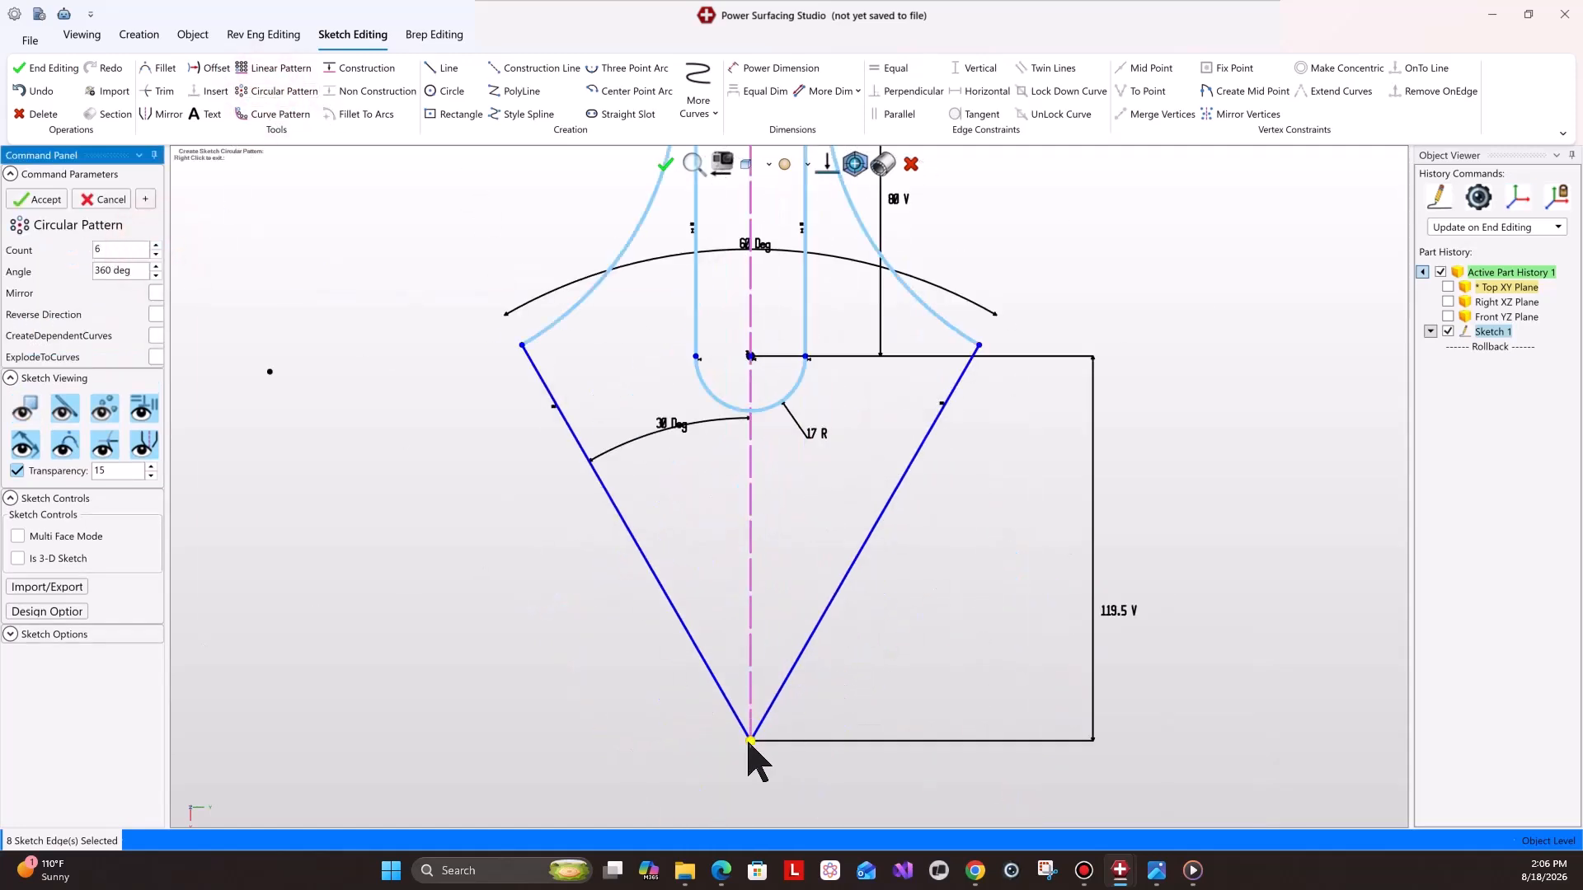
pyautogui.click(750, 740)
pyautogui.scroll(-5, 812, 340)
pyautogui.scroll(8, 824, 310)
pyautogui.scroll(-4, 769, 313)
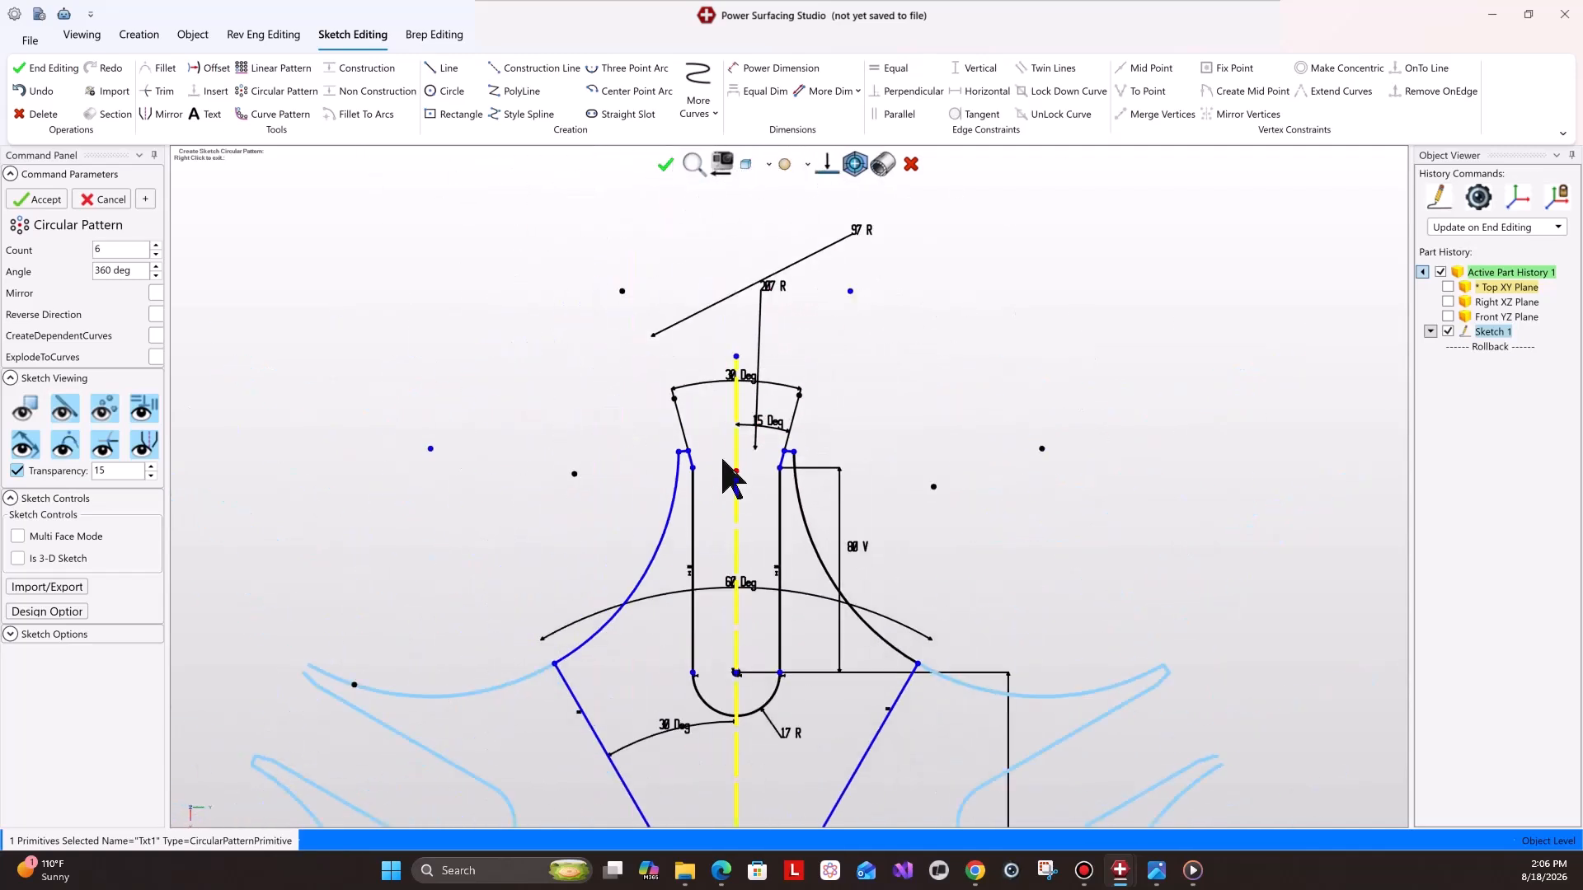
pyautogui.click(106, 200)
pyautogui.scroll(5, 816, 511)
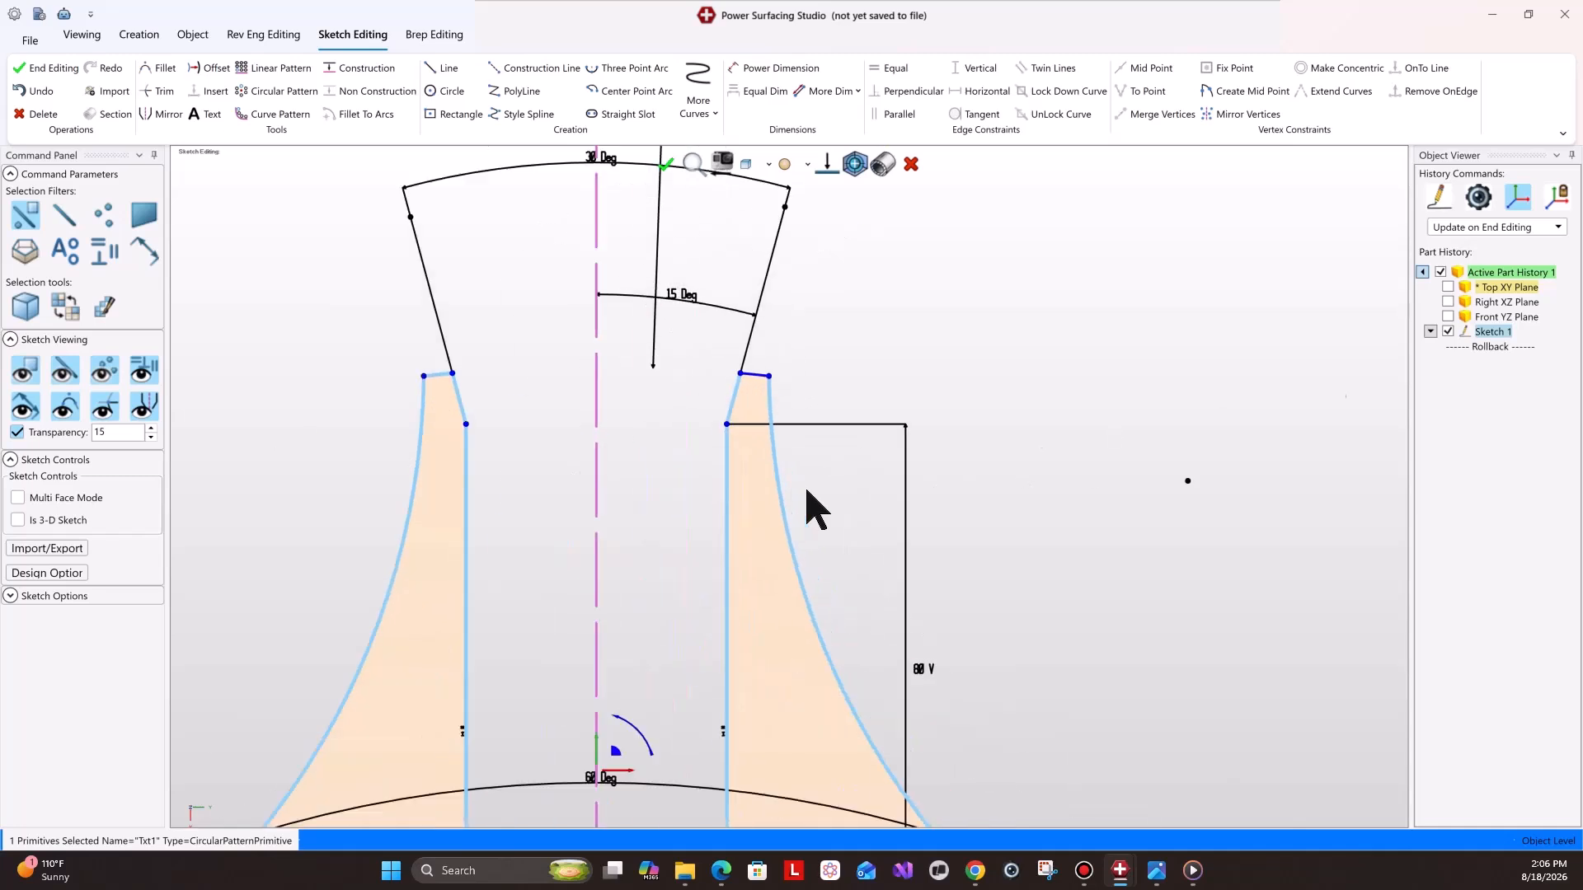
# Create a circular pattern of the selected tooth edges with 6 copies about the bottom vertex of the angled lines.
pyautogui.keyDown('shift'); pyautogui.click(755, 376); pyautogui.keyUp('shift')
pyautogui.scroll(-5, 725, 636)
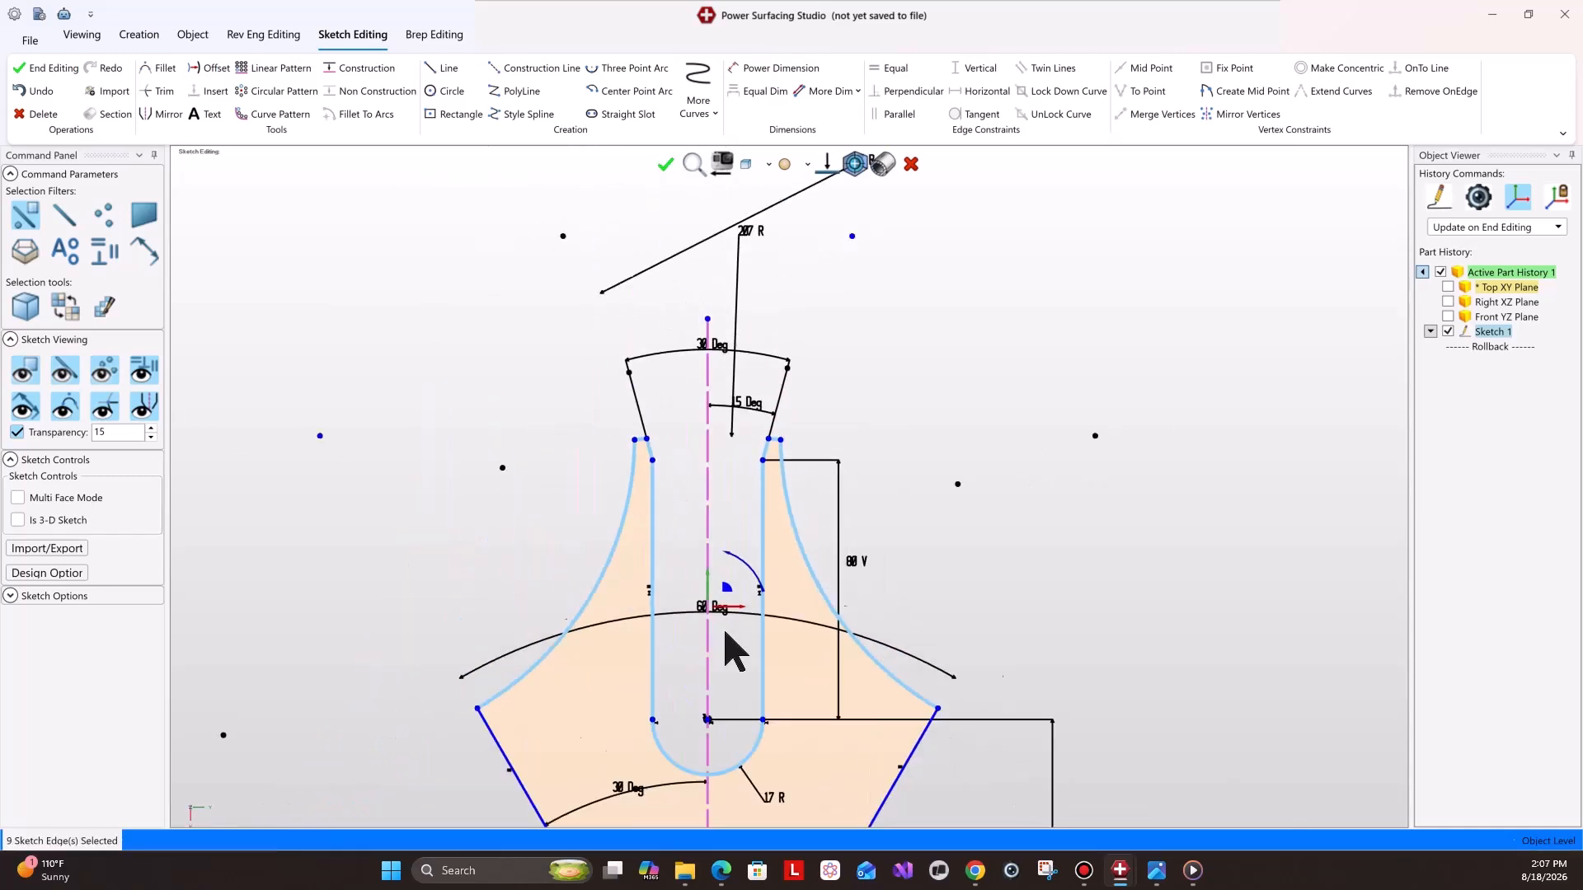
pyautogui.click(278, 92)
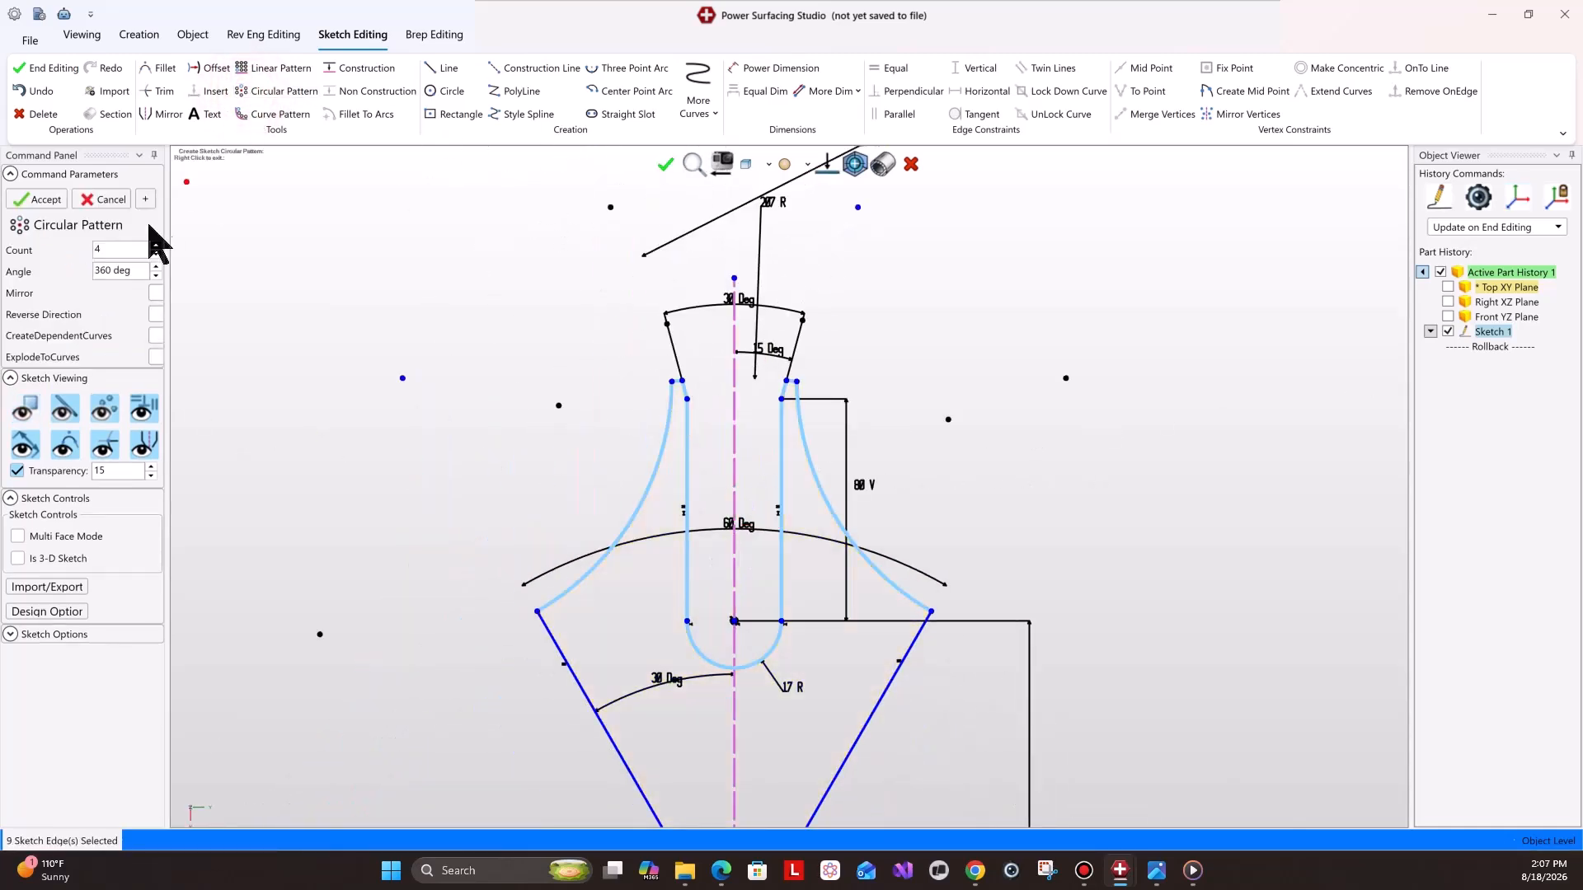
pyautogui.click(157, 245)
pyautogui.scroll(-3, 876, 628)
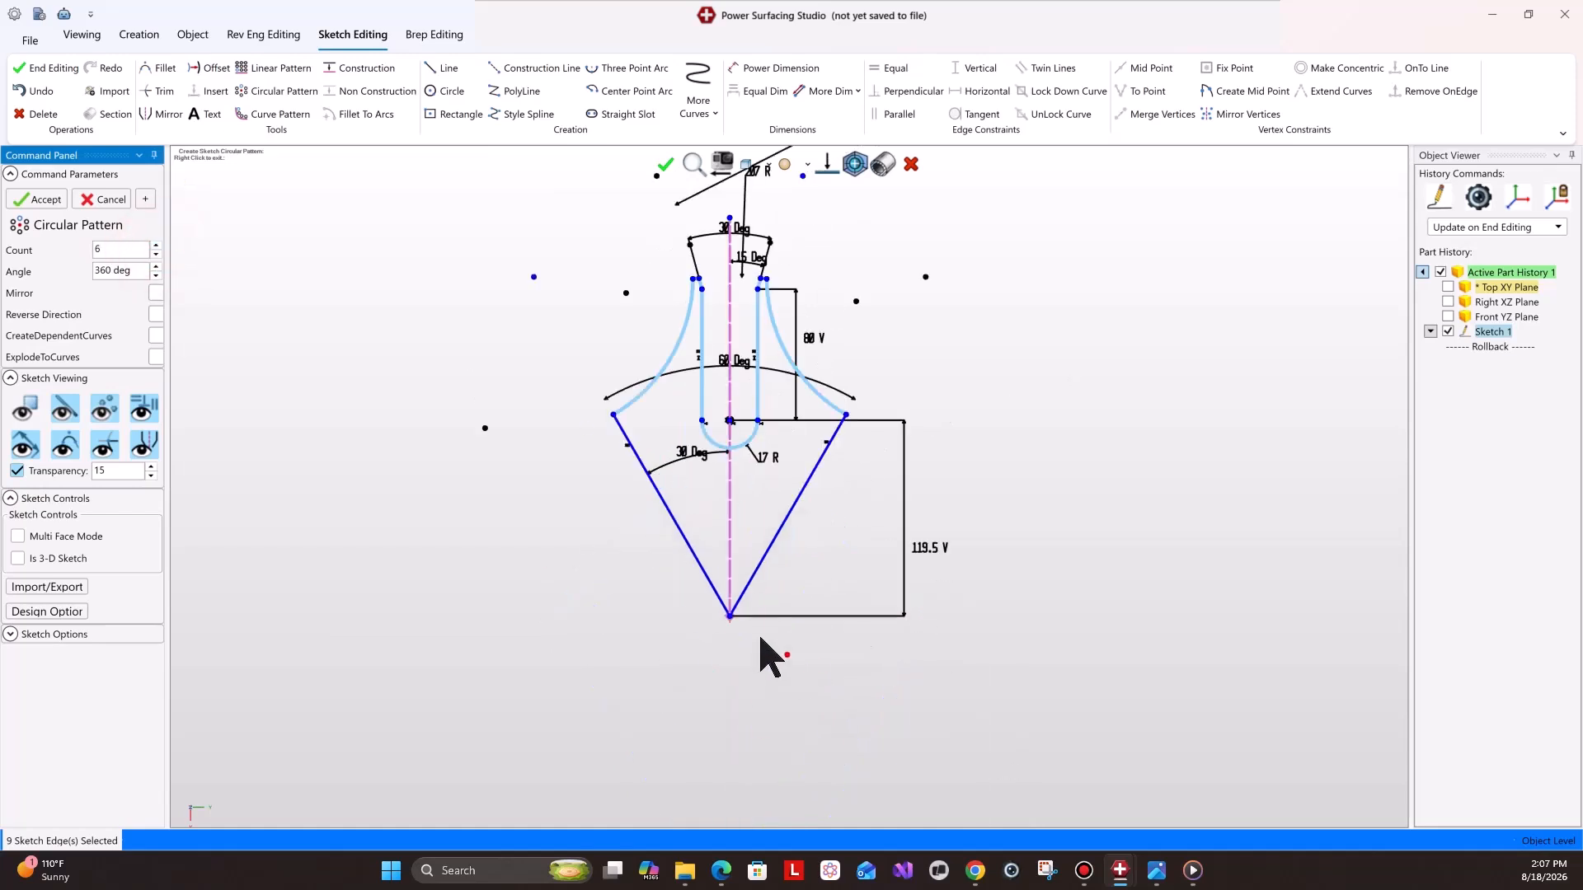
pyautogui.click(729, 617)
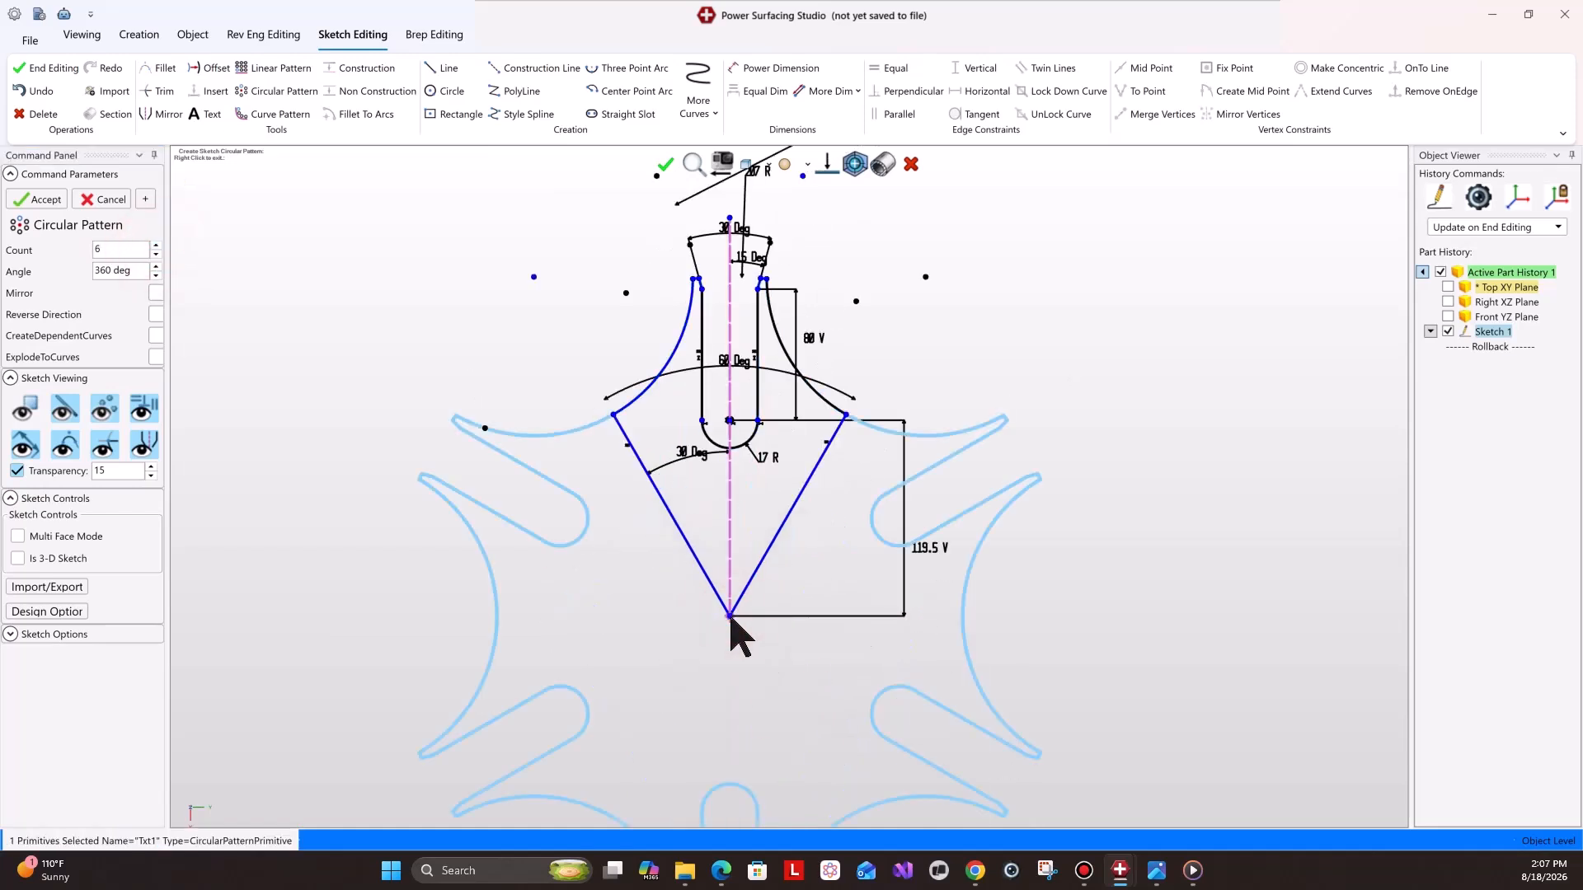
pyautogui.click(24, 199)
# Examine the reference drawing of the wheel, zooming in on the central hole dimension.
pyautogui.scroll(-5, 824, 685)
pyautogui.scroll(2, 819, 702)
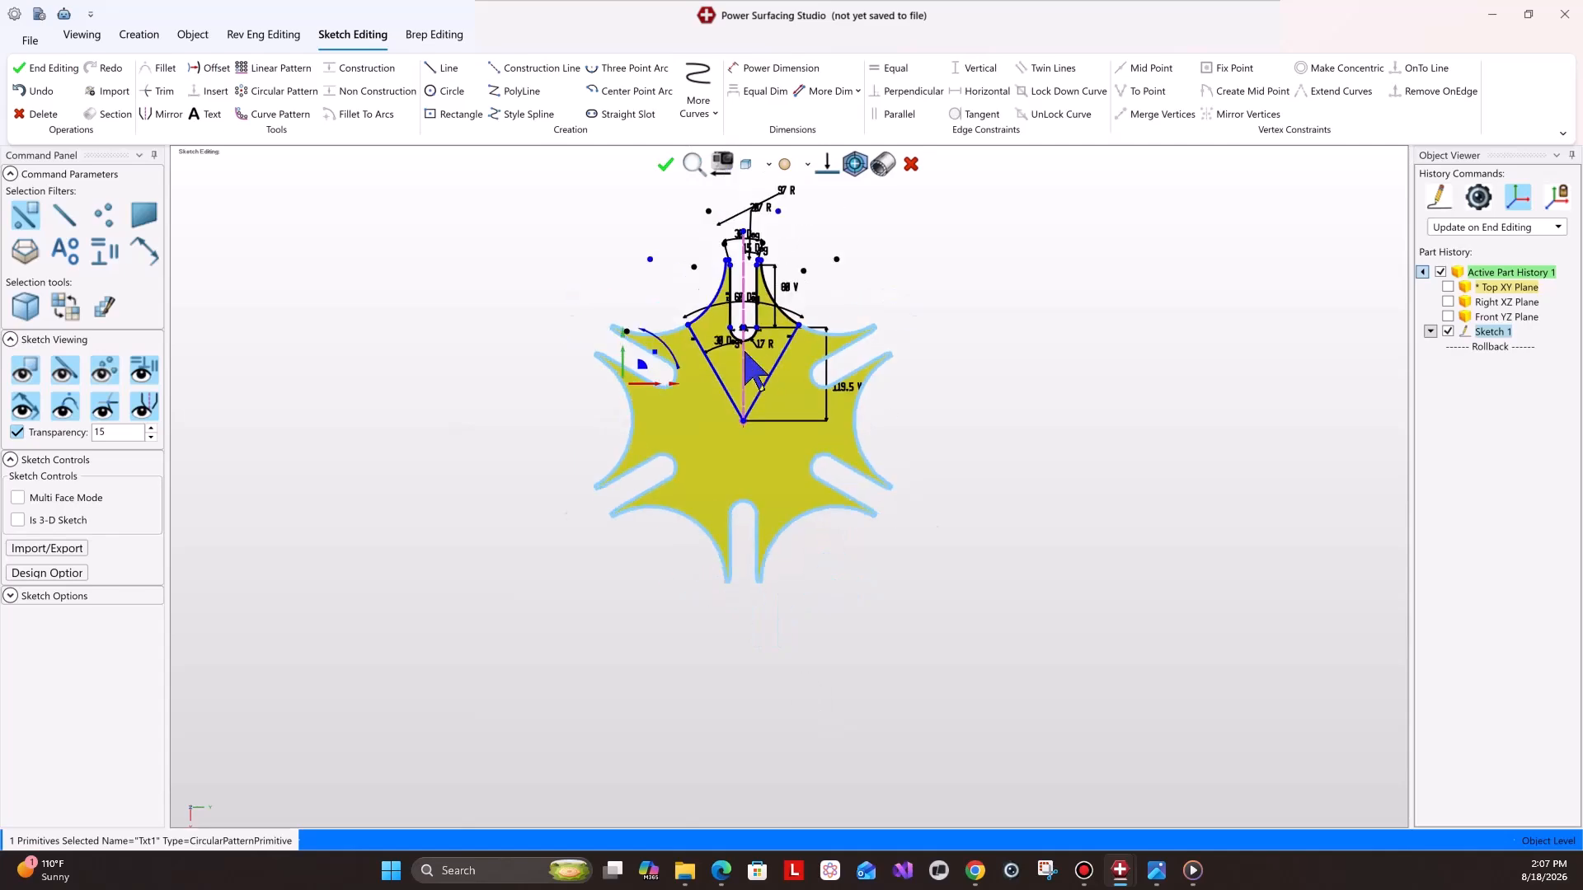
pyautogui.moveTo(1157, 870)
pyautogui.click(1249, 825)
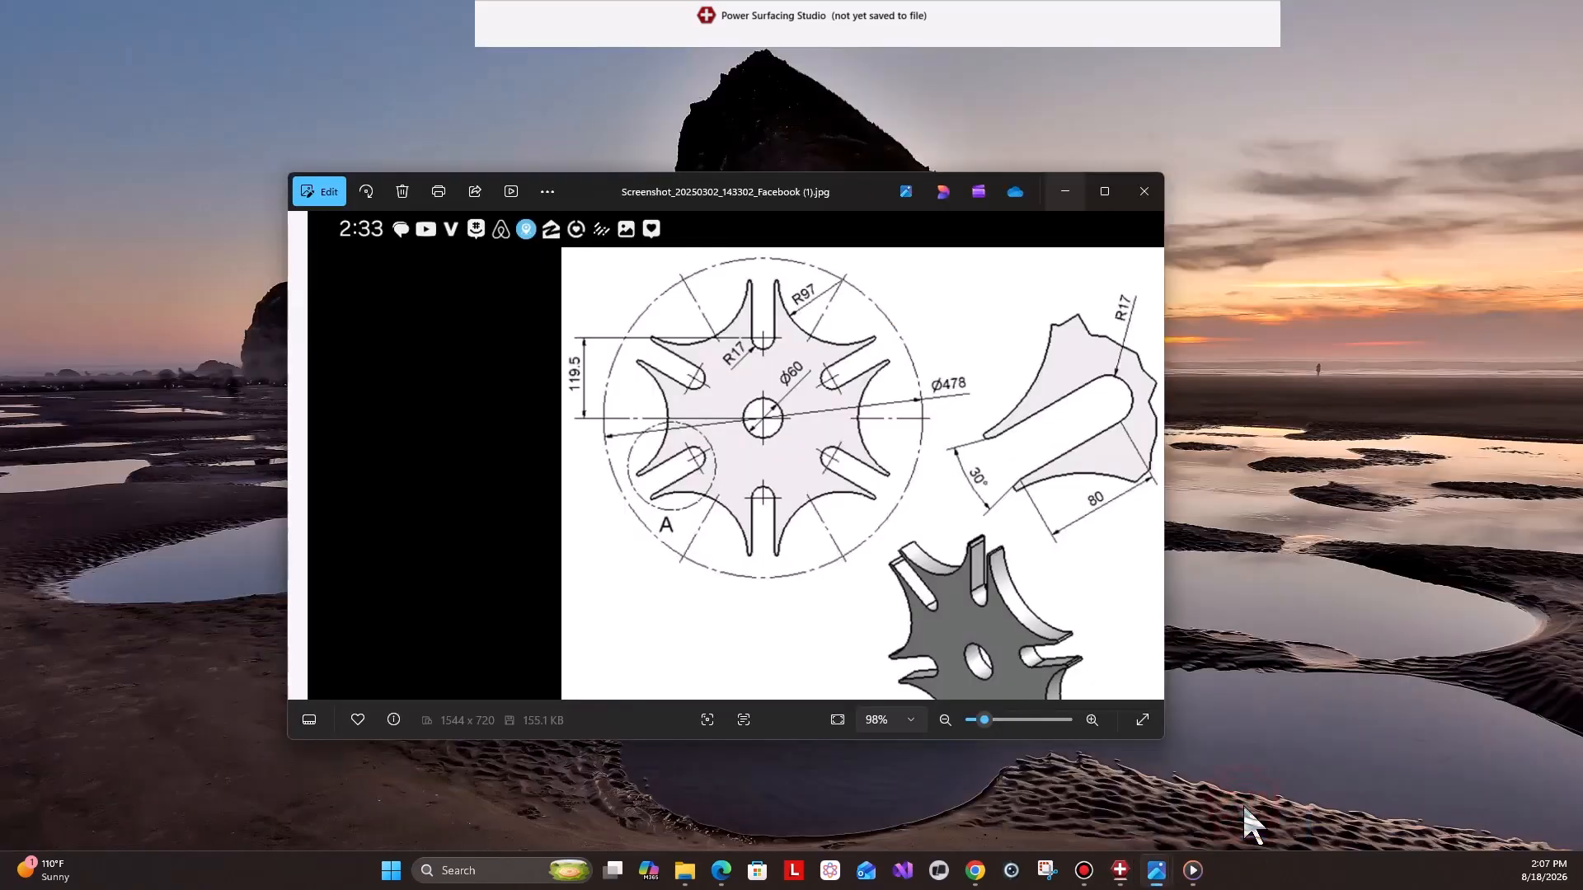
pyautogui.scroll(3, 736, 410)
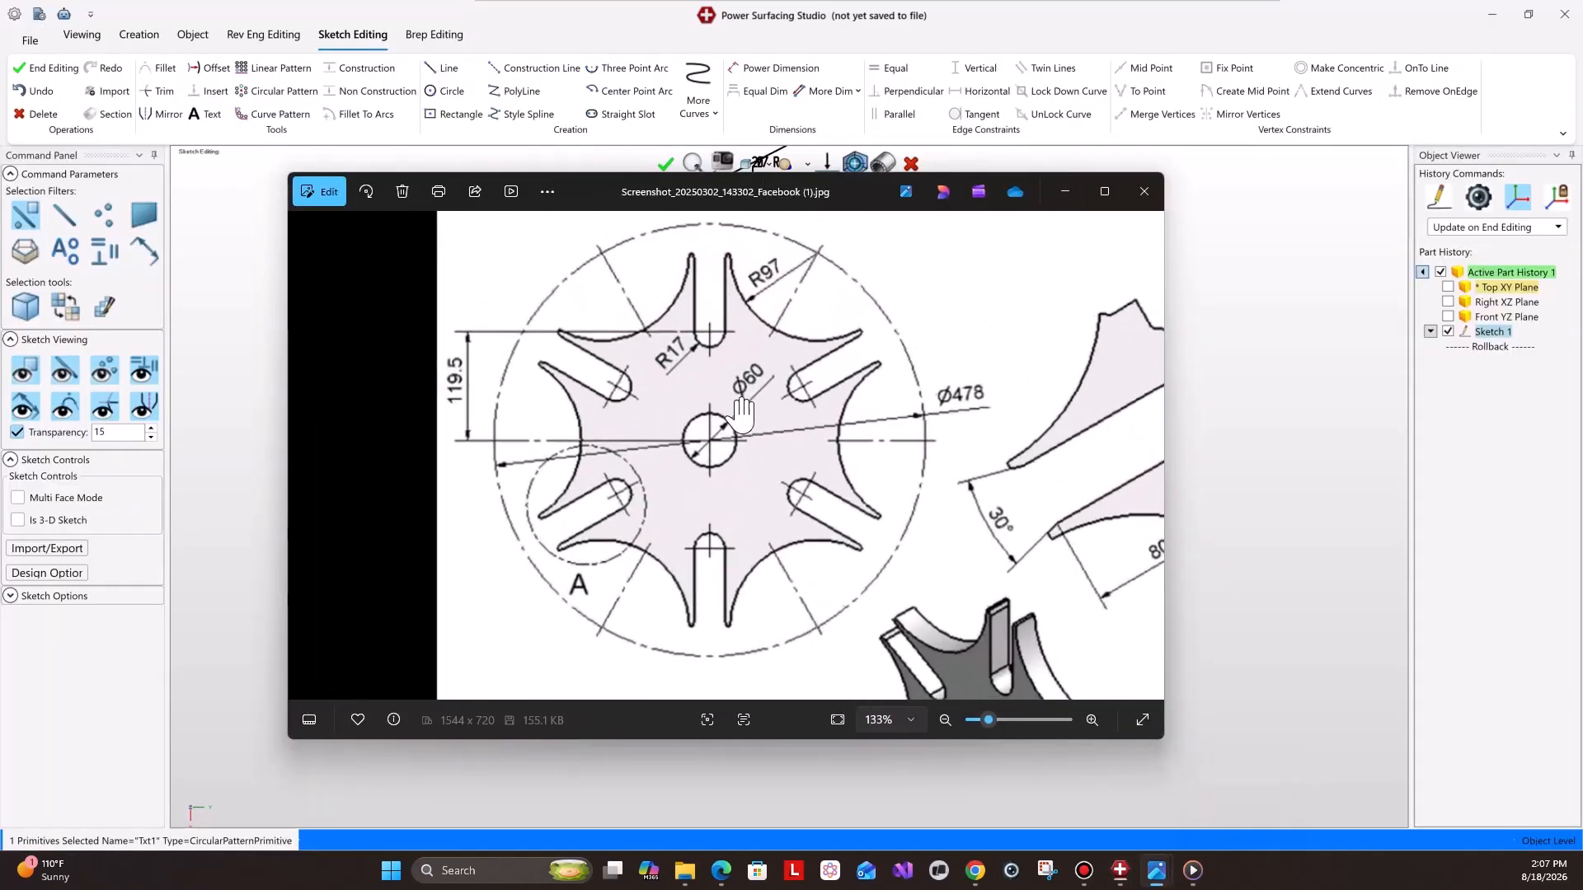
pyautogui.click(1065, 191)
# Draw a circle of about 42 mm radius centred on the bottom vertex where the angled lines meet.
pyautogui.click(434, 91)
pyautogui.scroll(5, 742, 444)
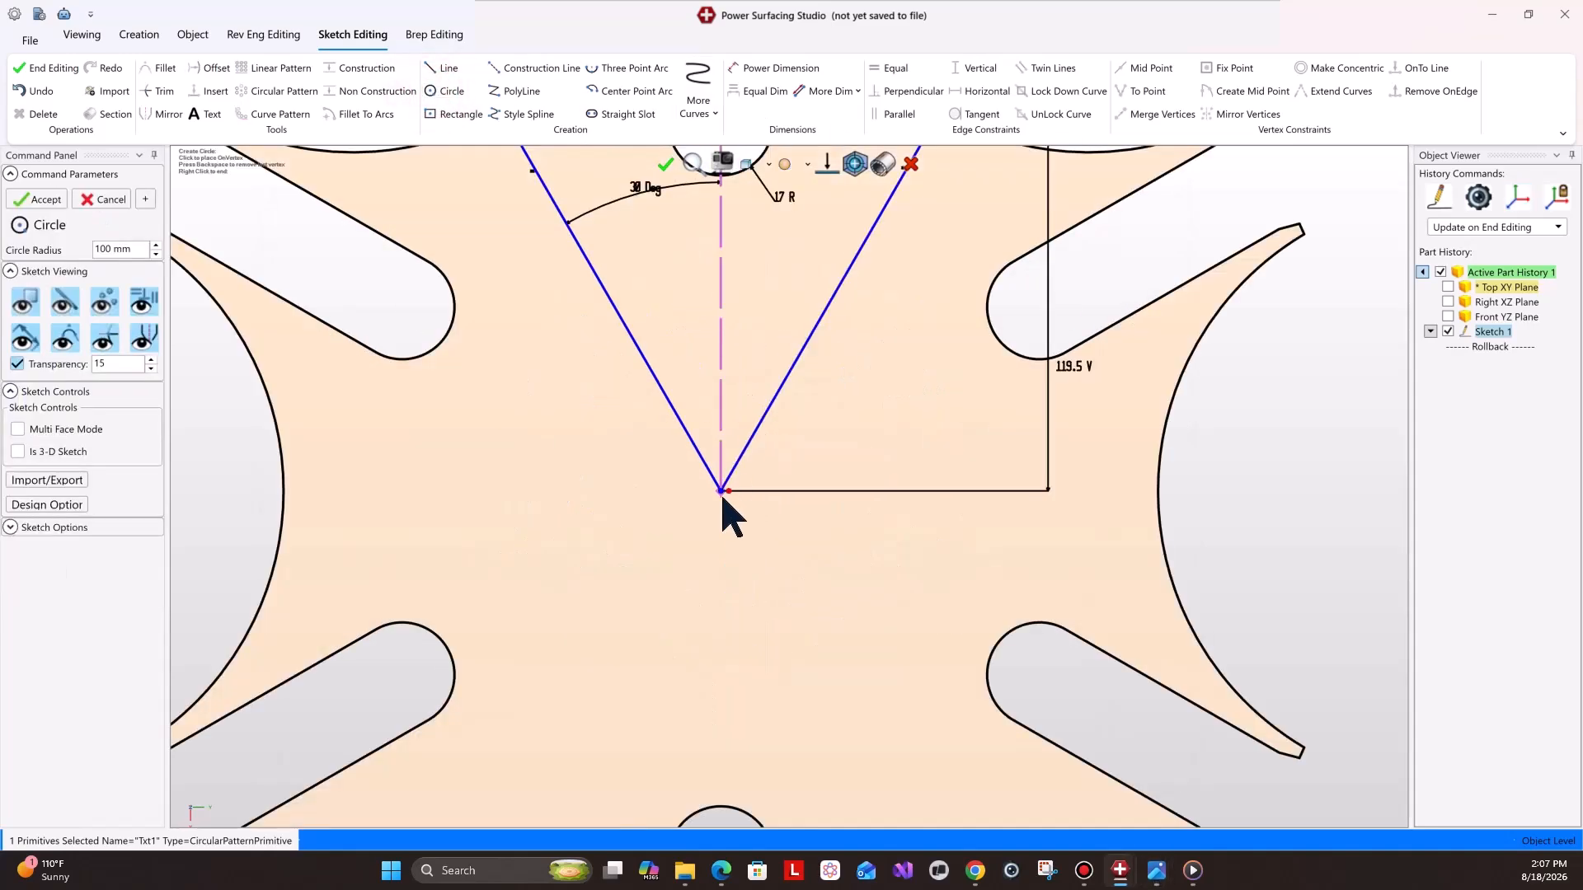
pyautogui.click(720, 493)
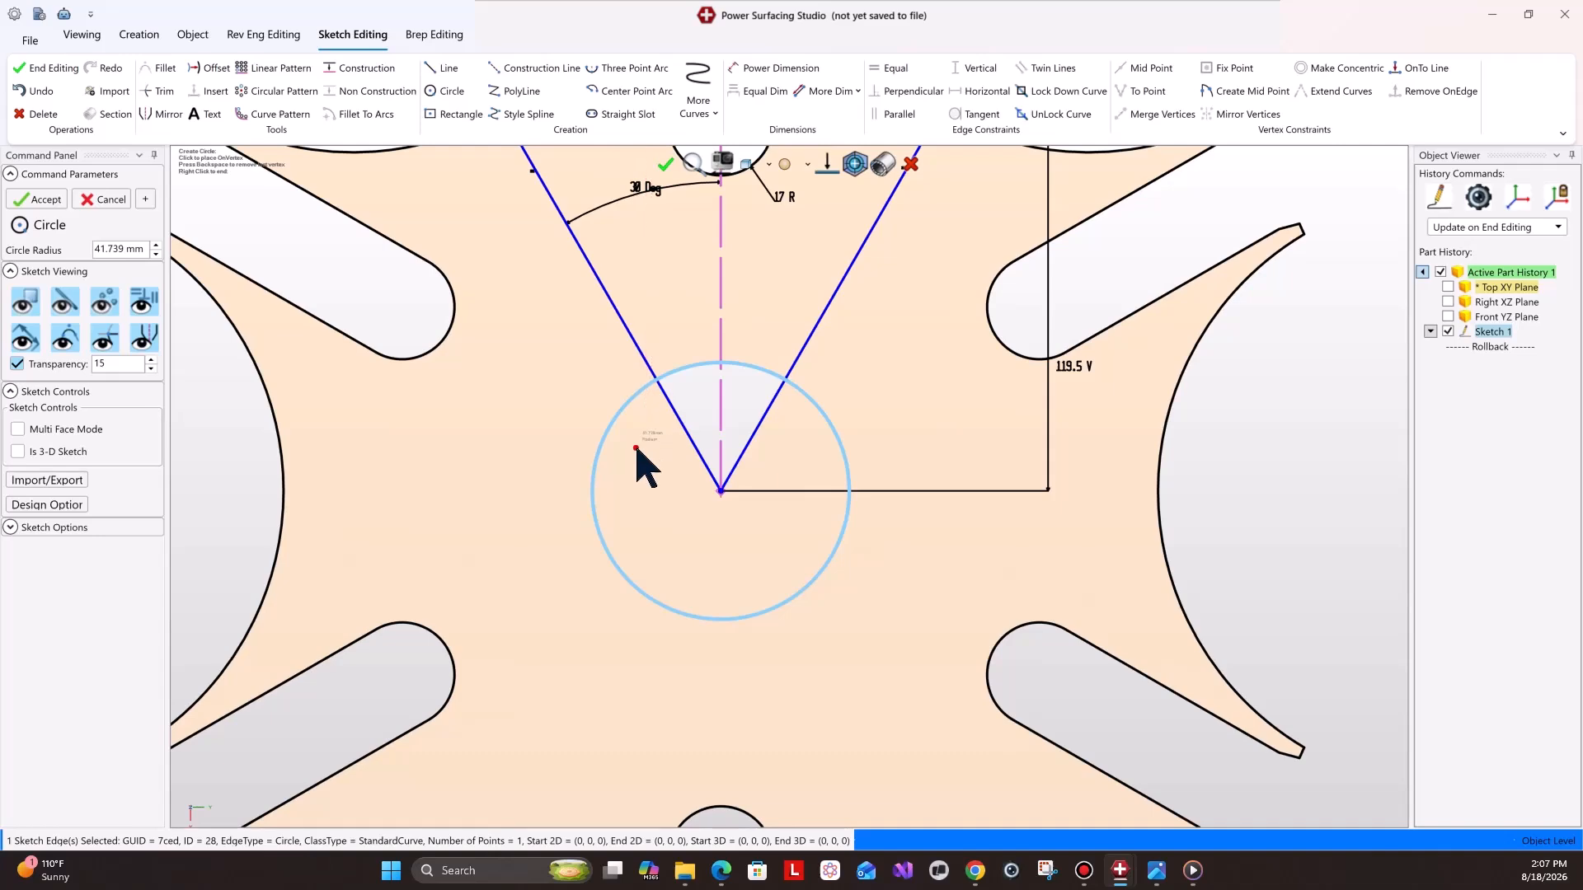
pyautogui.rightClick(642, 452)
pyautogui.scroll(-4, 760, 404)
pyautogui.scroll(2, 819, 354)
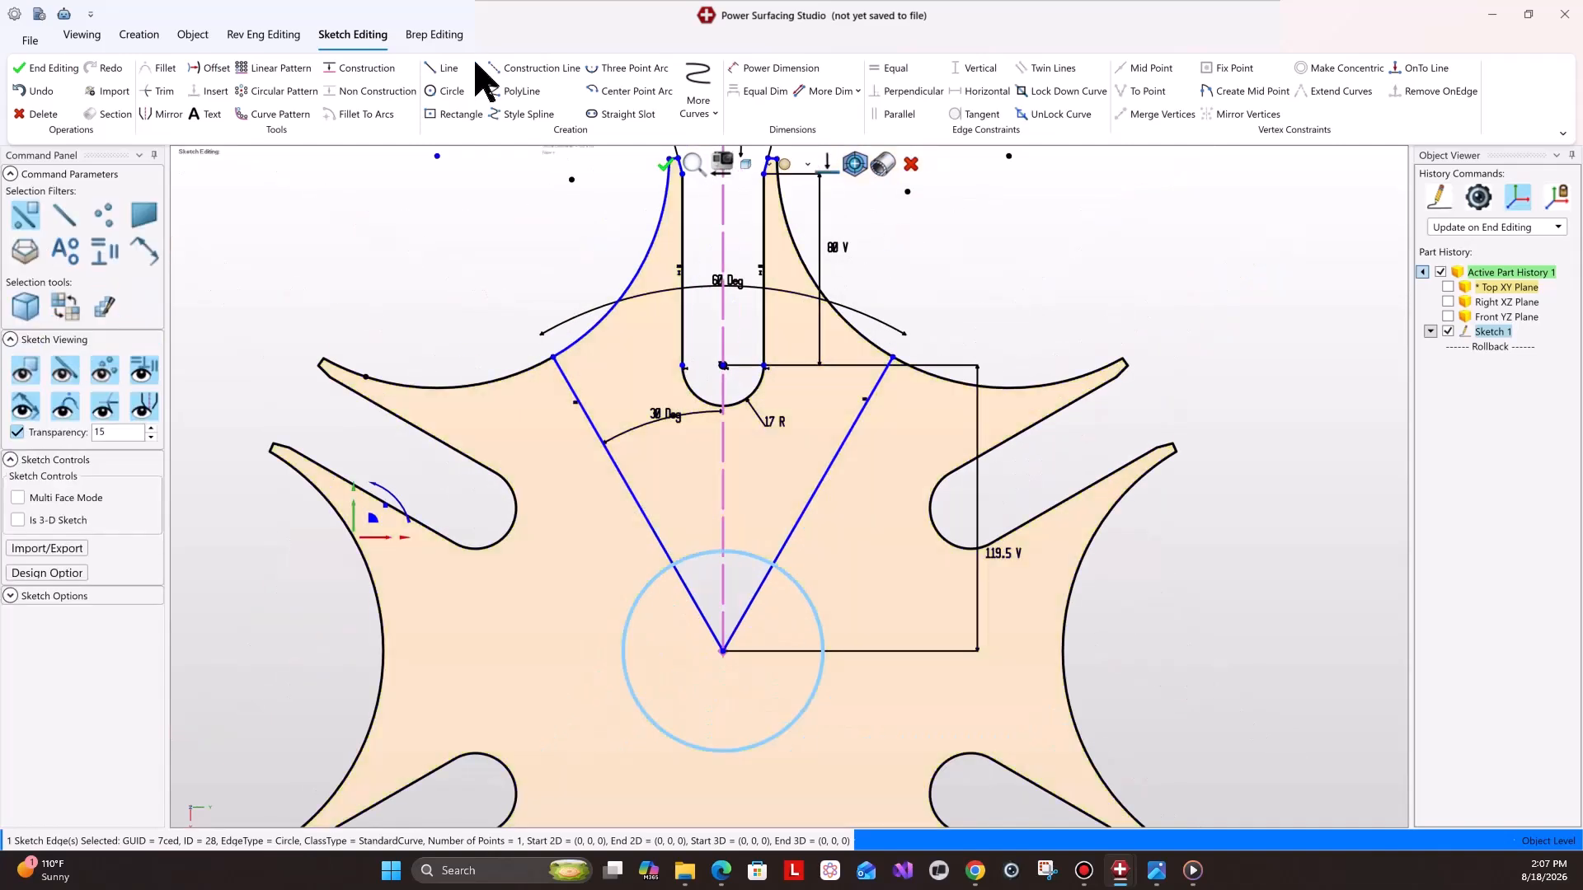
# Trim away the two angled lines converging at the circle's centre, with hard trimming turned off.
pyautogui.click(151, 93)
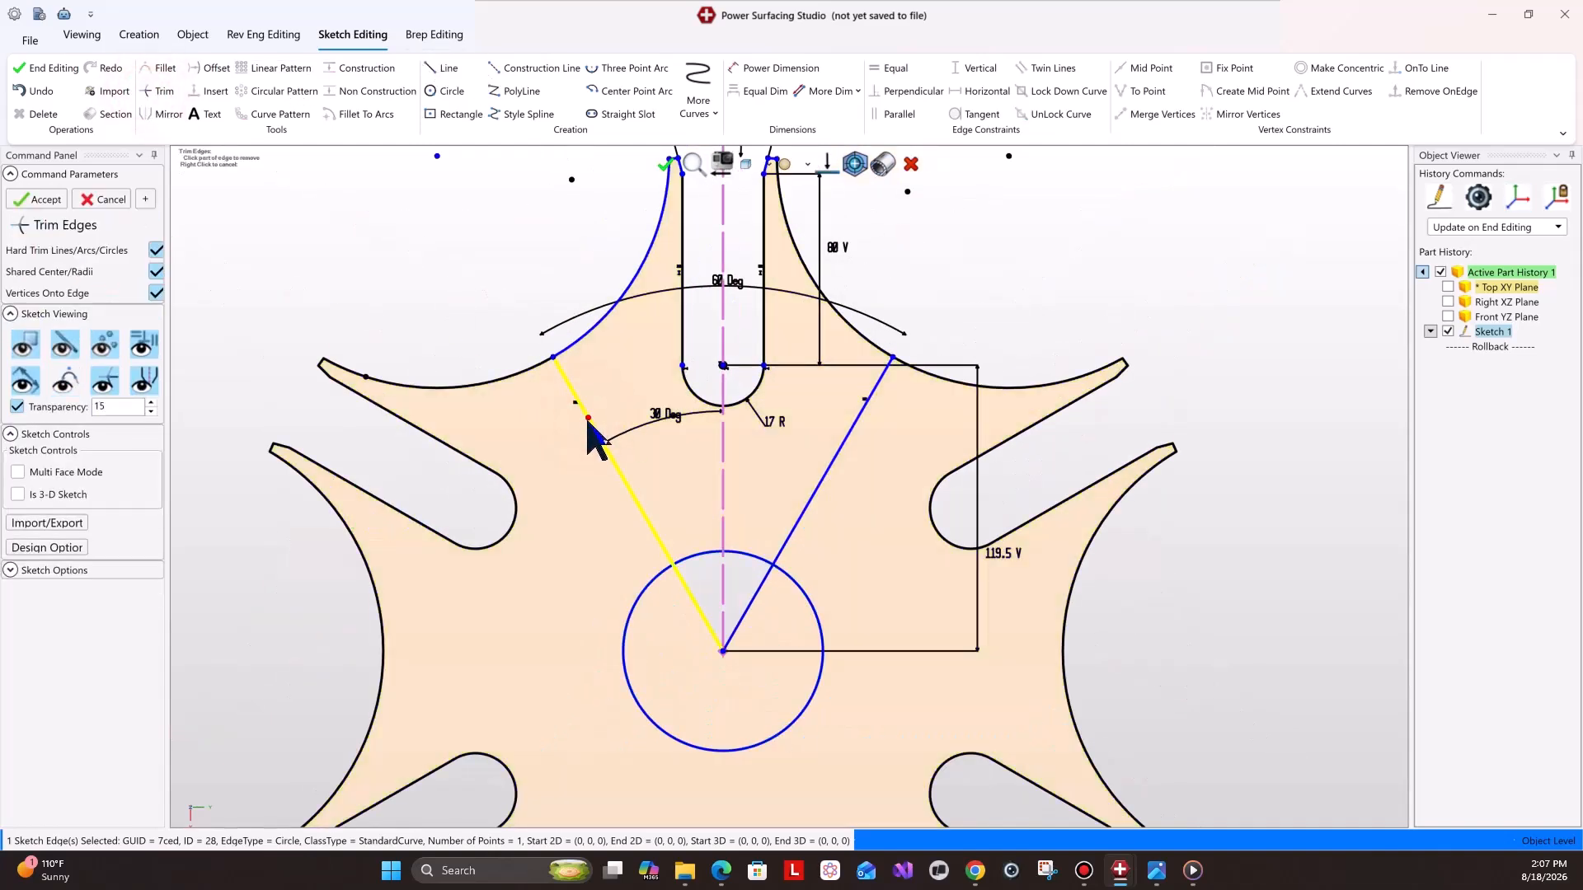
pyautogui.click(157, 250)
pyautogui.click(582, 412)
pyautogui.click(835, 459)
pyautogui.click(759, 587)
pyautogui.click(693, 598)
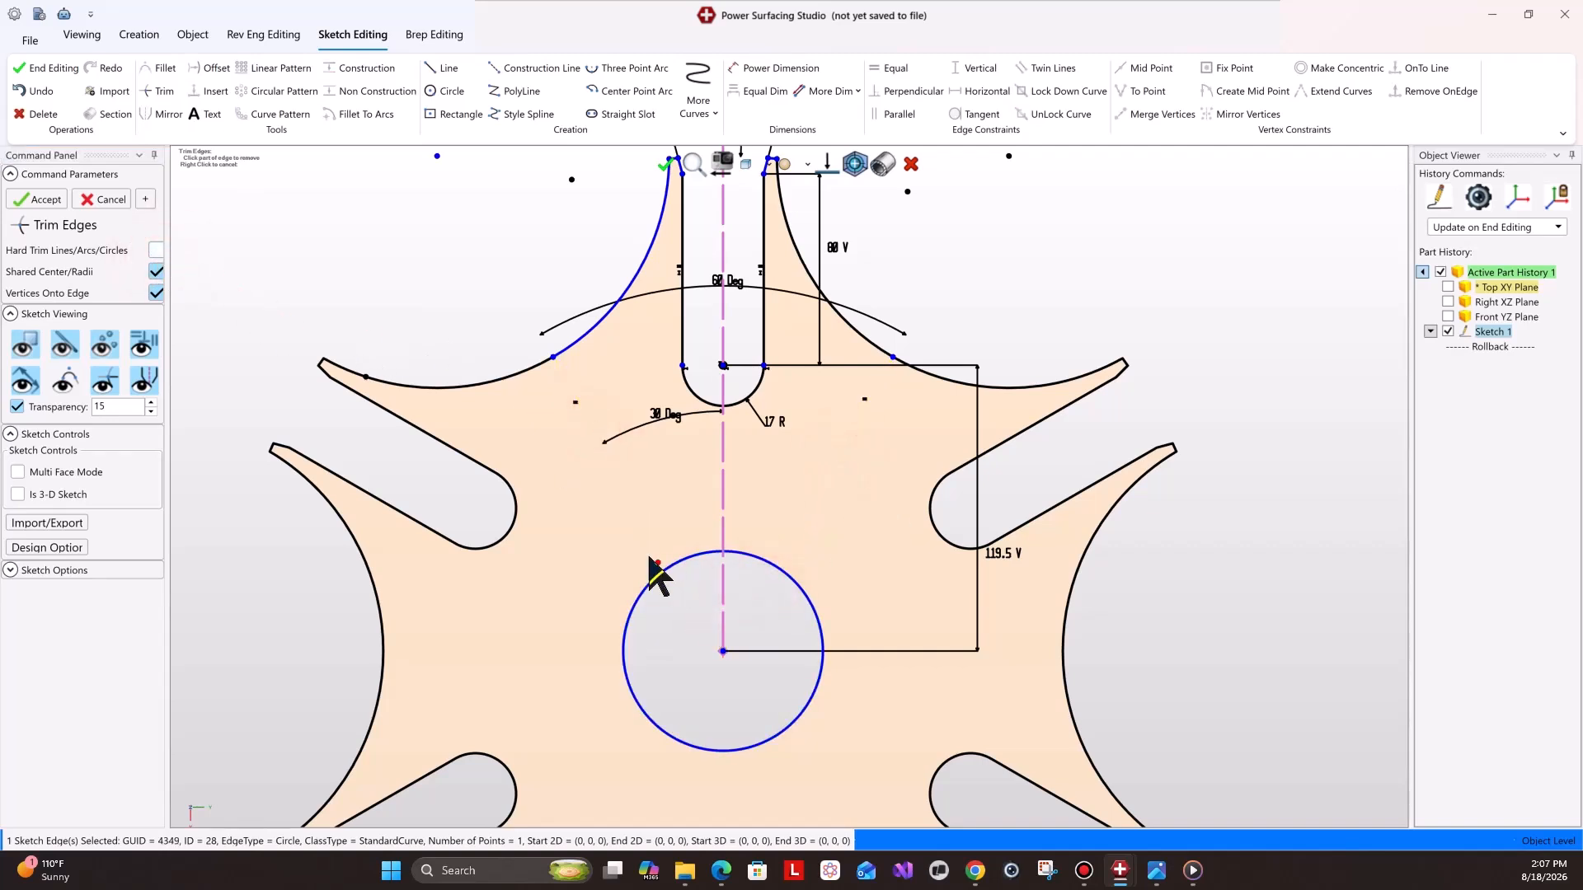
pyautogui.click(39, 199)
# Dimension the central circle's diameter as 60 mm.
pyautogui.click(771, 69)
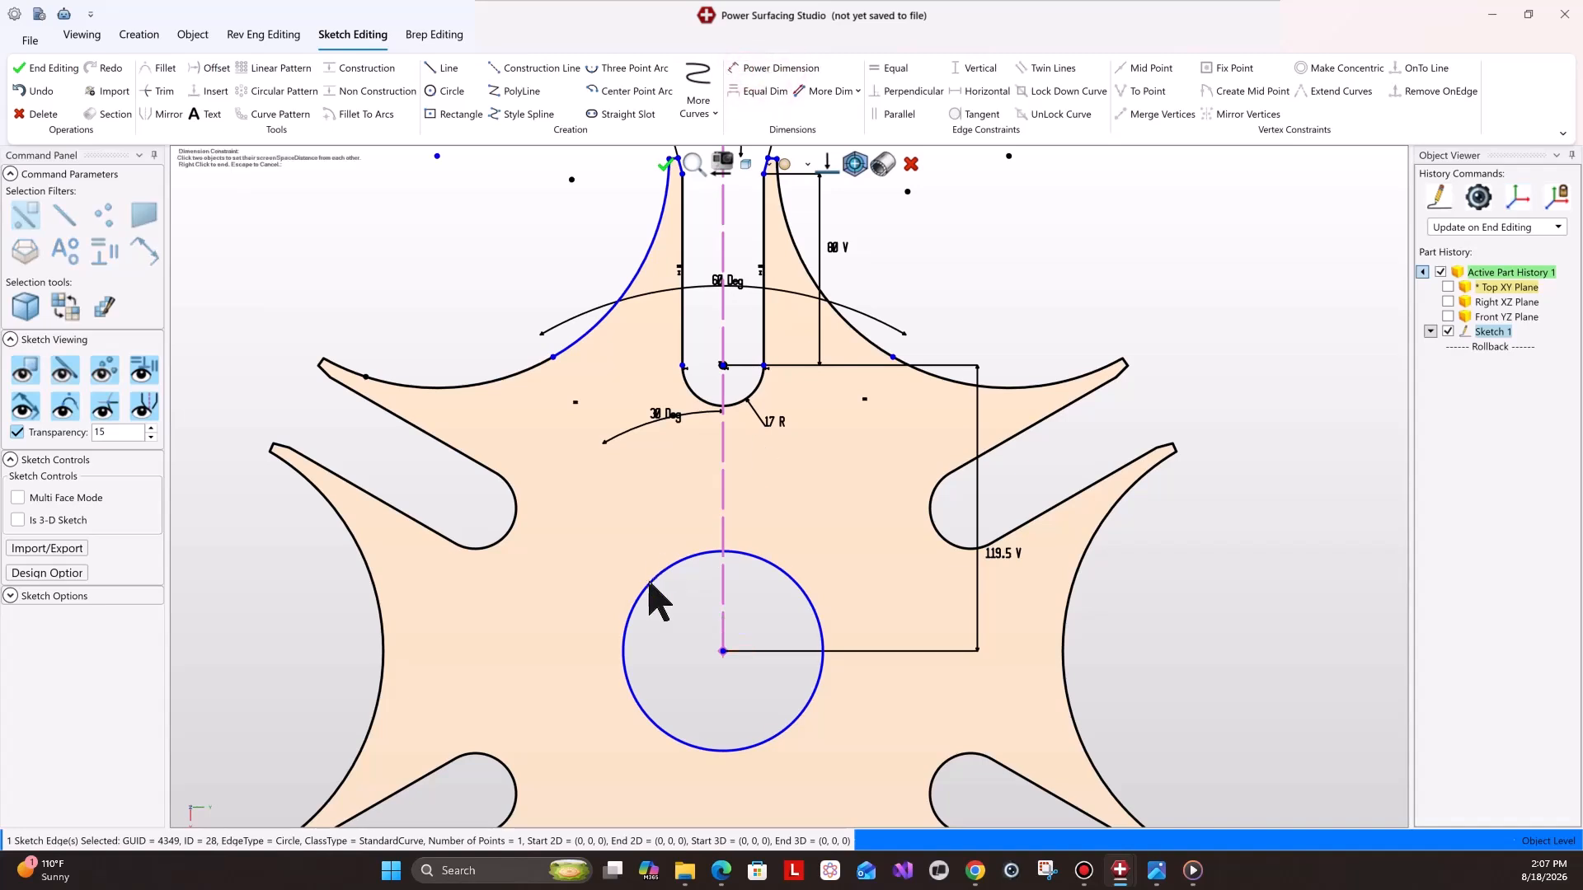
pyautogui.click(651, 569)
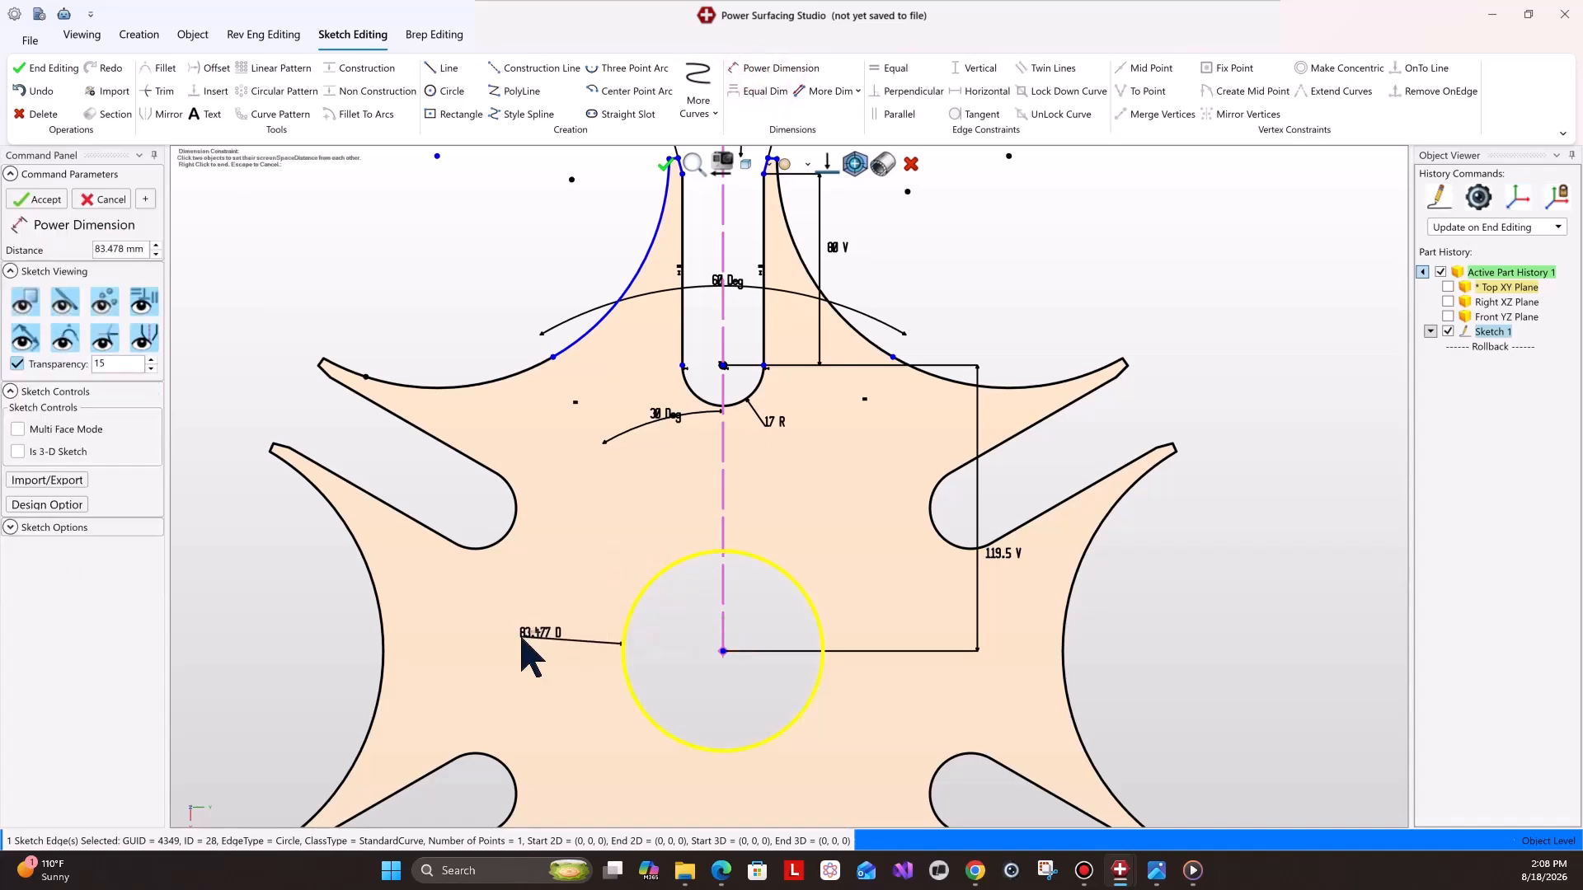
pyautogui.write('60')
pyautogui.press('Return')
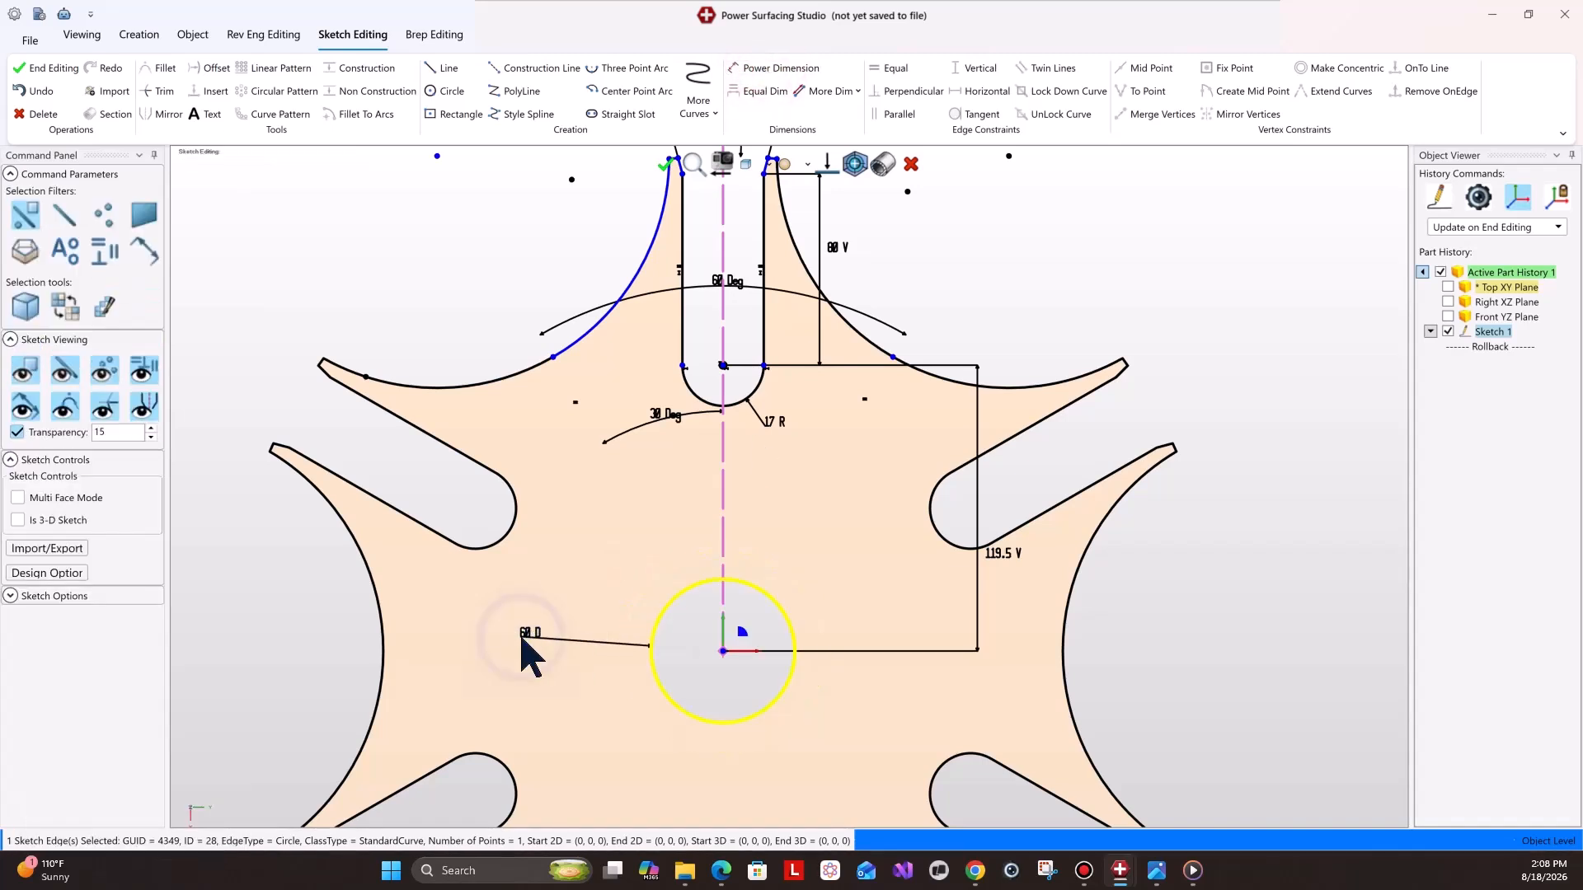
# Extrude the finished wheel sketch 20 mm.
pyautogui.scroll(-4, 771, 618)
pyautogui.scroll(4, 771, 619)
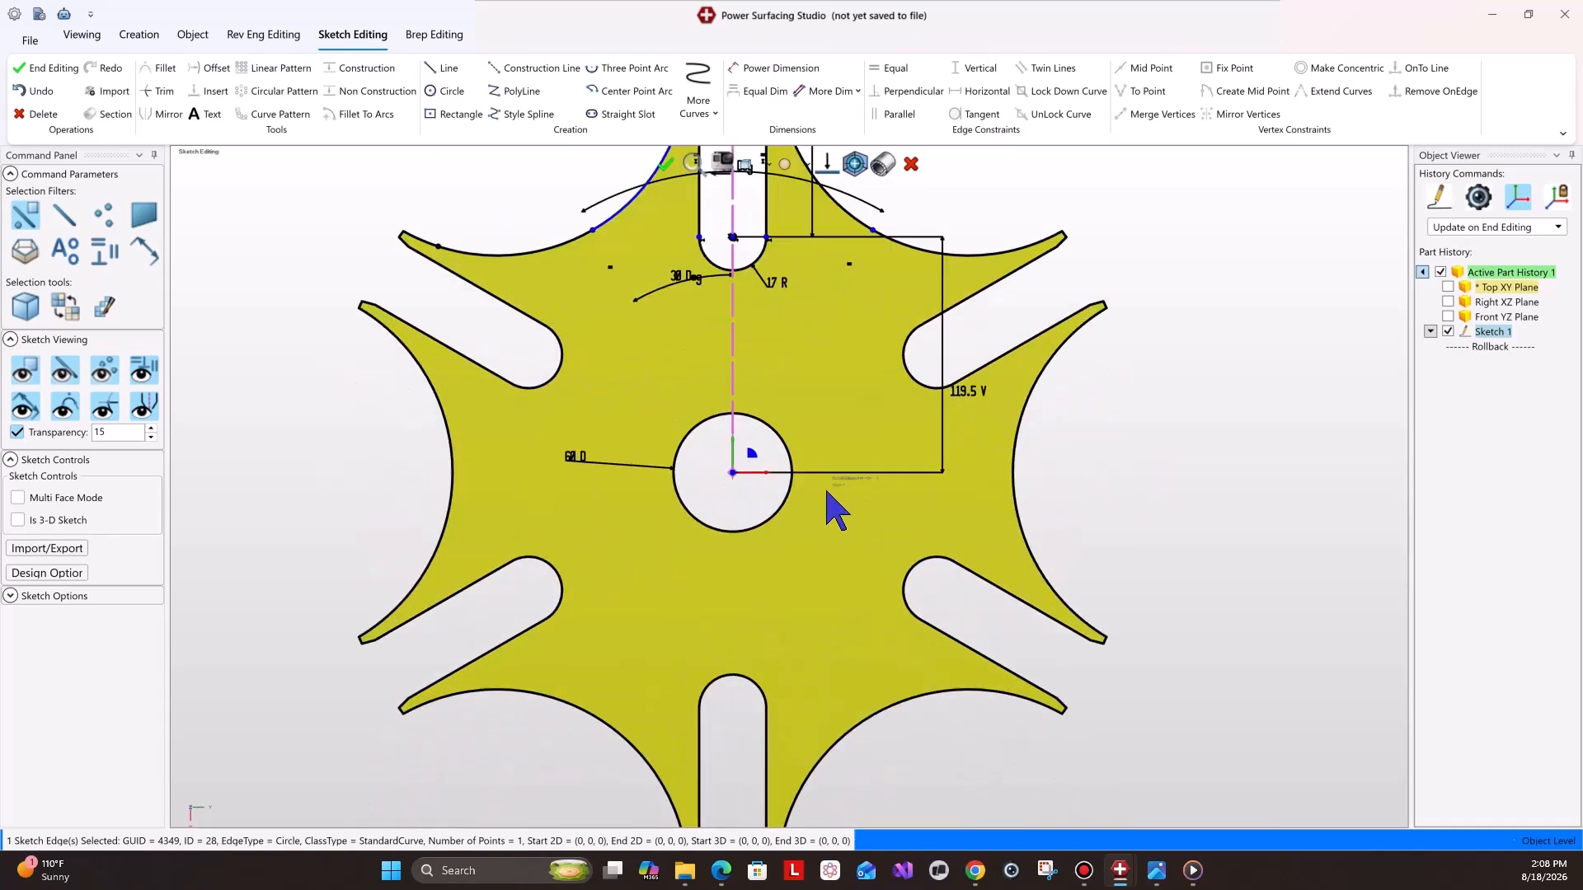
pyautogui.scroll(-2, 827, 492)
pyautogui.rightClick(822, 531)
pyautogui.click(852, 604)
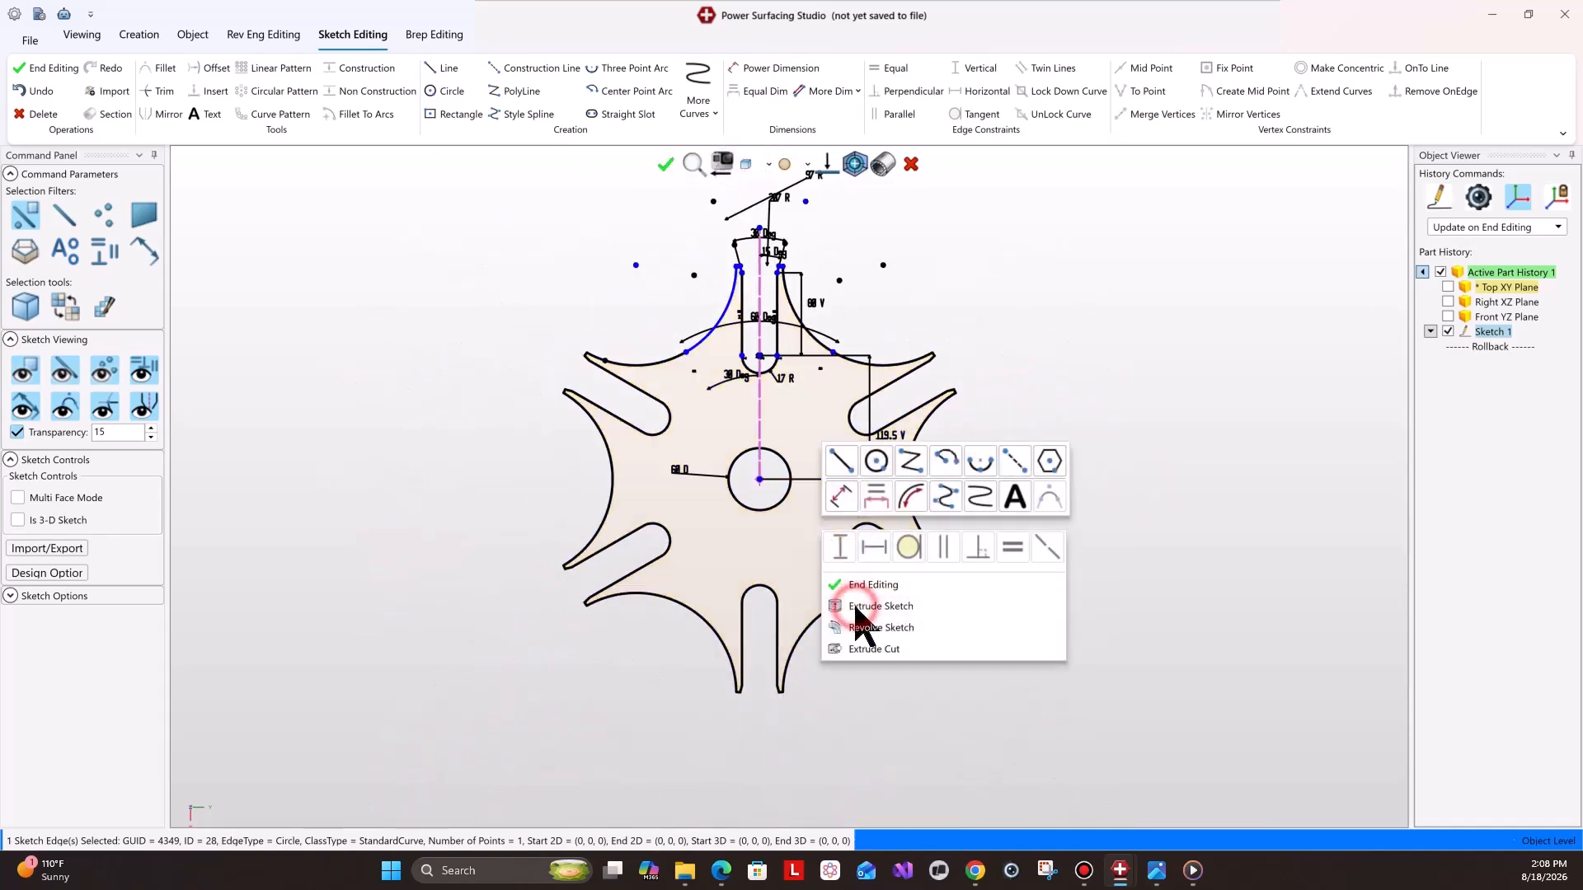
pyautogui.doubleClick(100, 353)
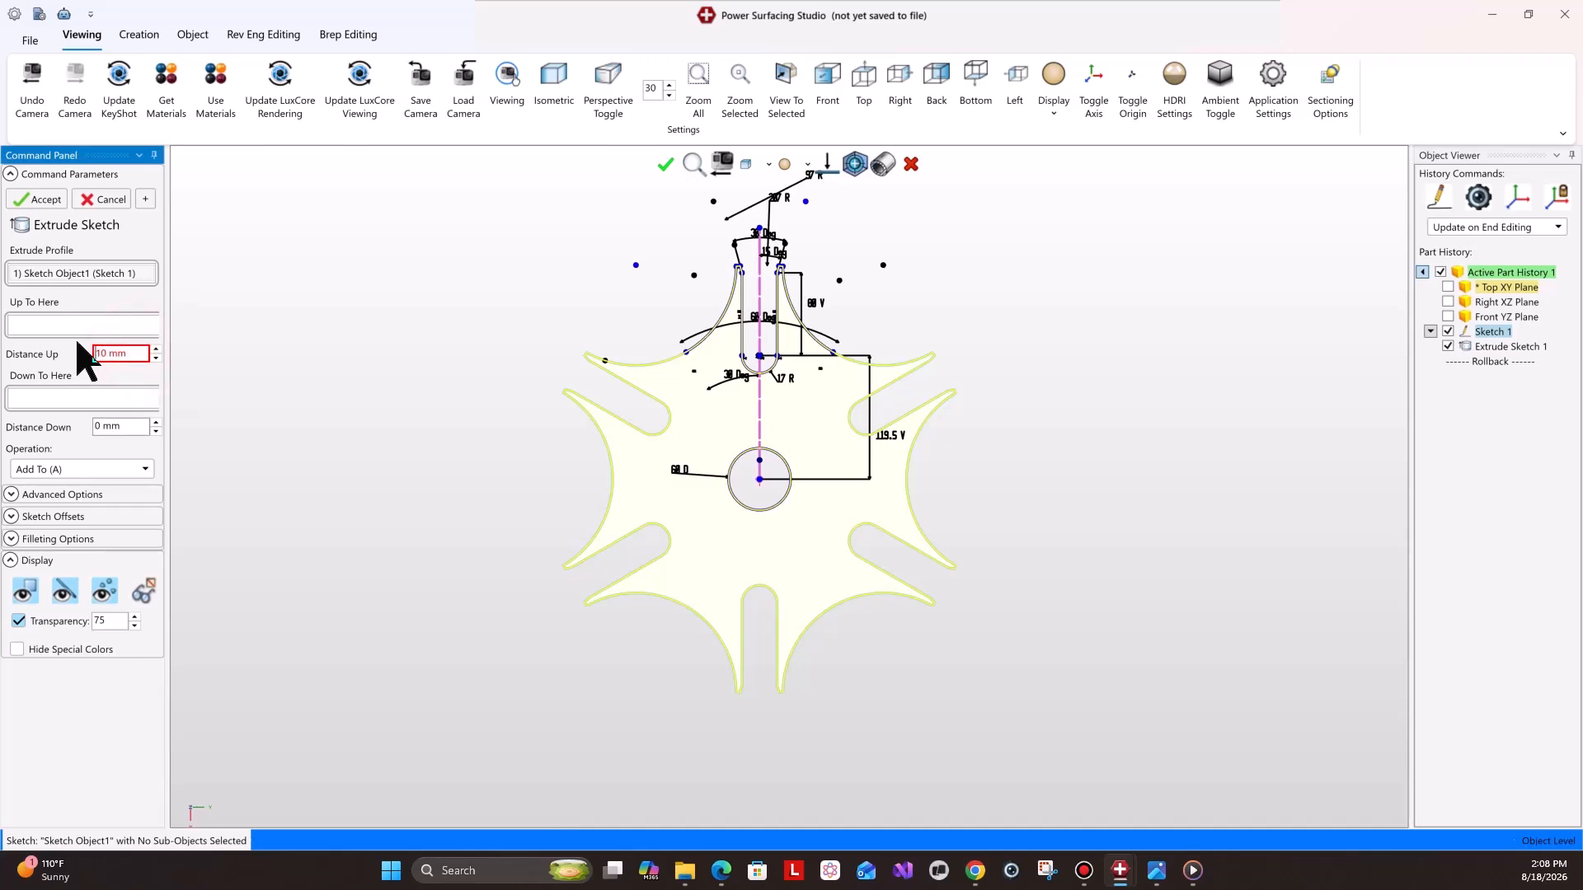
pyautogui.write('20')
pyautogui.press('Return')
pyautogui.click(38, 199)
pyautogui.rightClick(1032, 450)
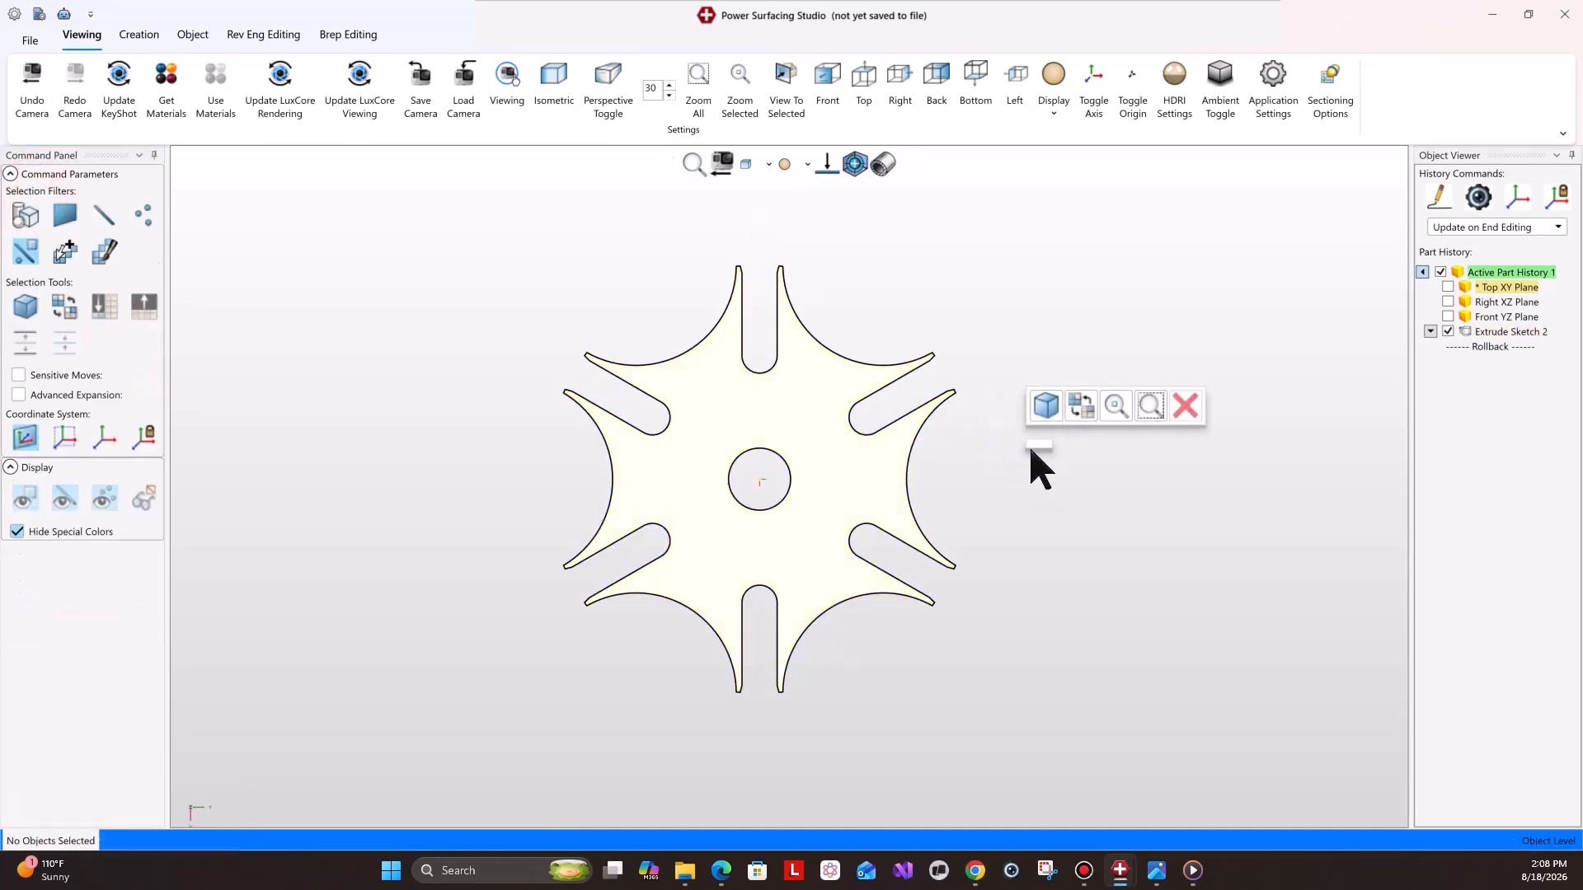